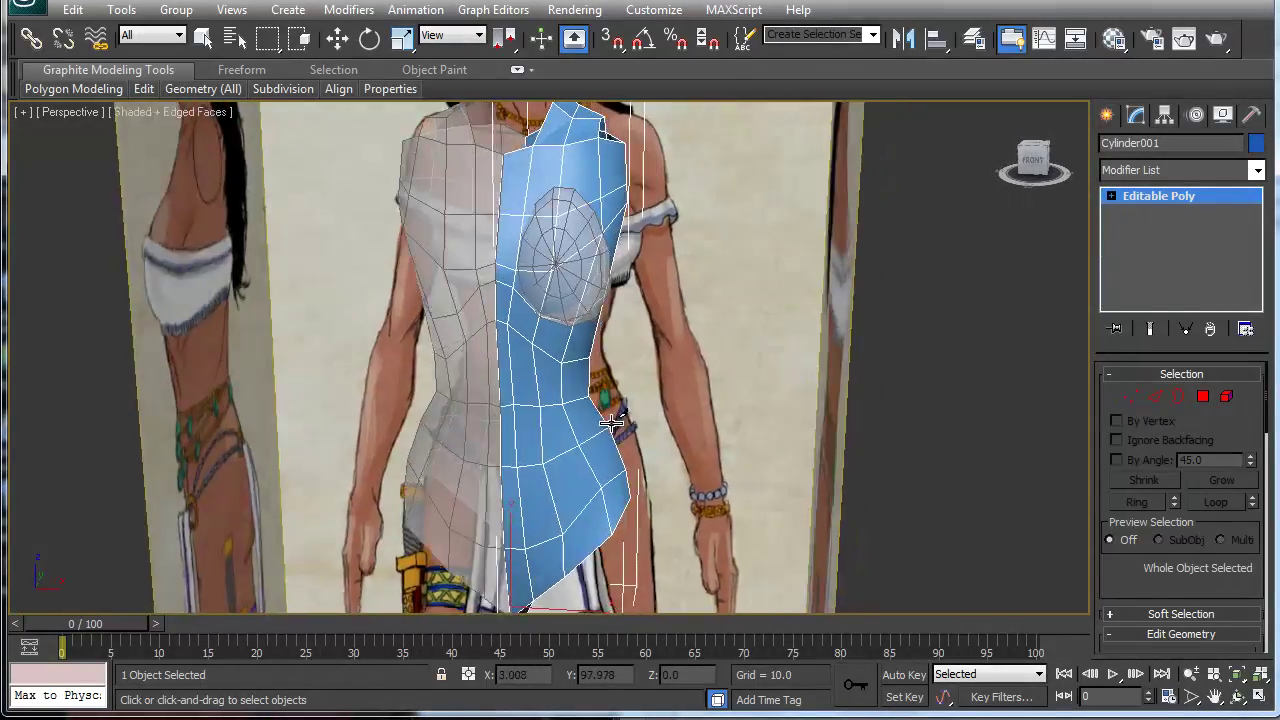
Isolate the breast sphere from the rest of the torso model.
scroll(517, 366, up, 2)
middle_drag(506, 336, 529, 320)
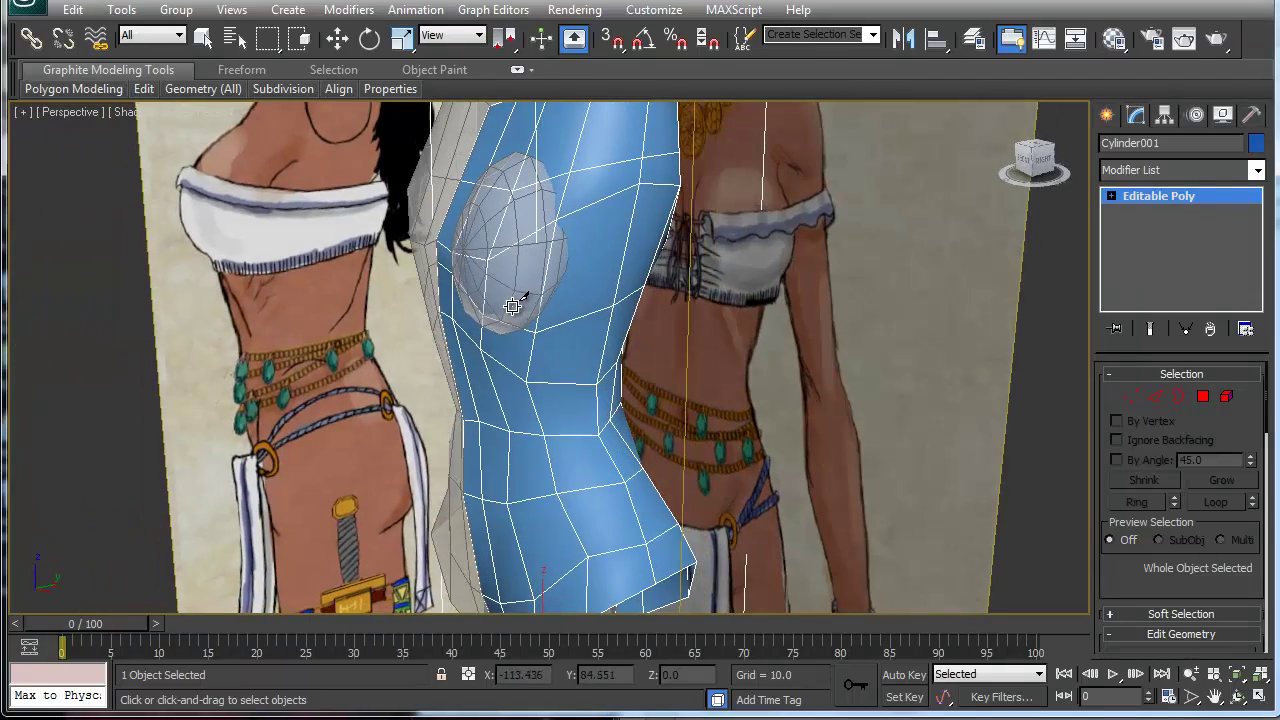
key(r)
click(538, 279)
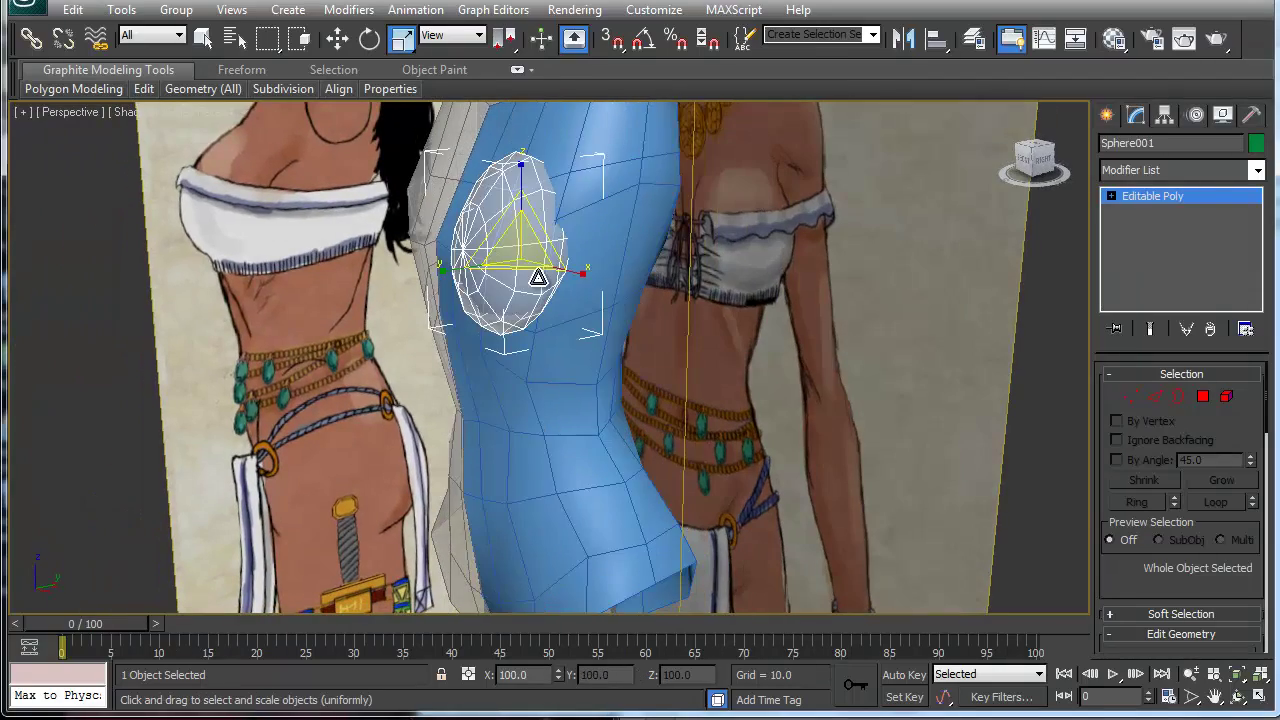
key(alt+q)
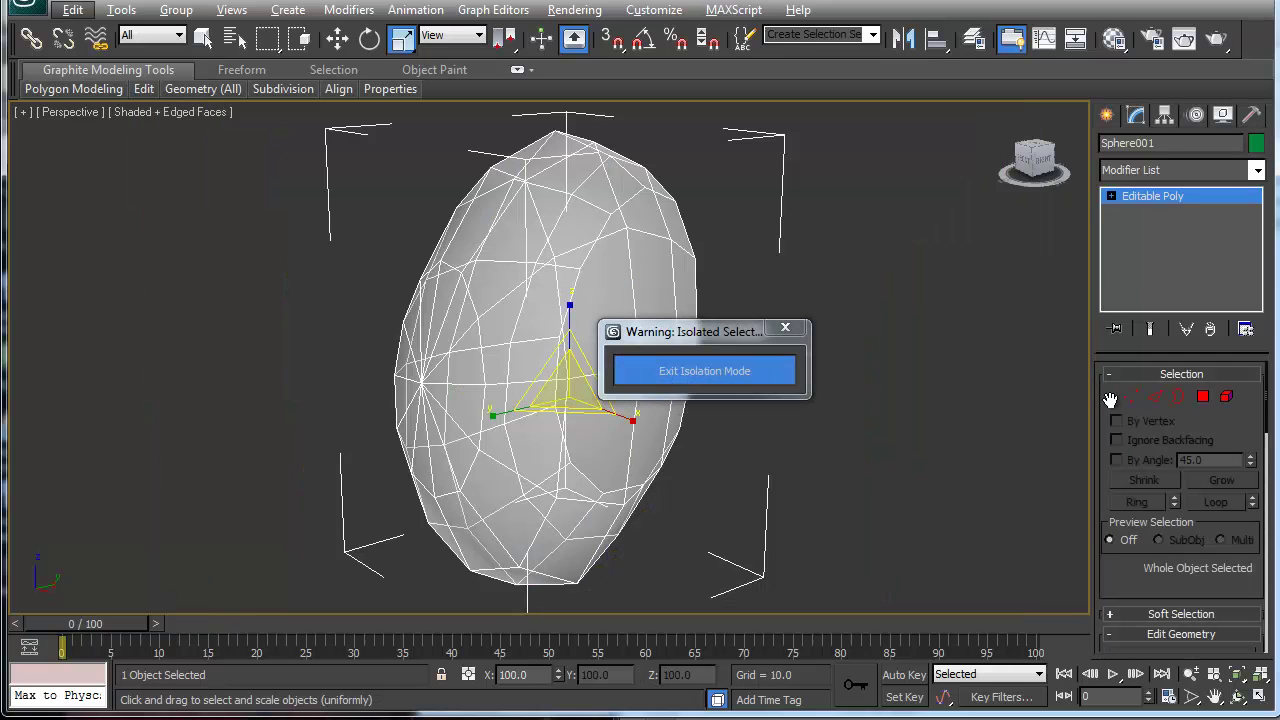
Delete the open border at the back of the isolated breast sphere, removing its rearmost ring of faces.
click(1155, 396)
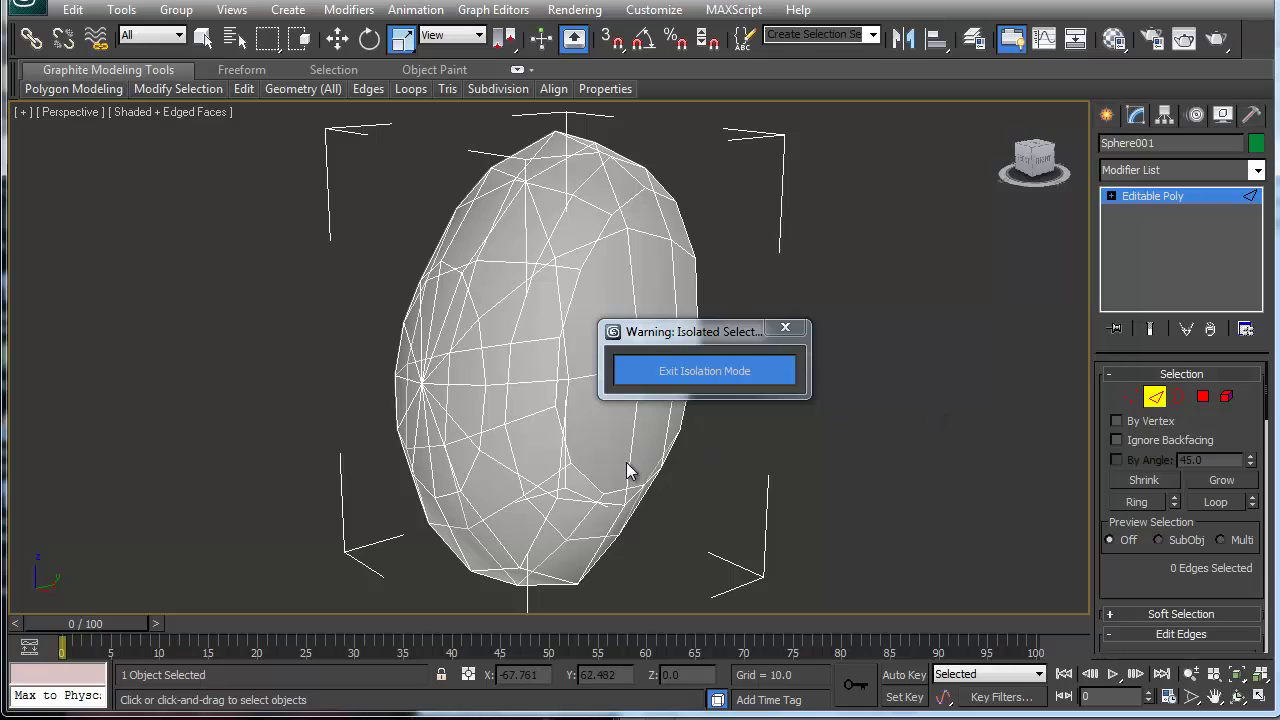
click(590, 498)
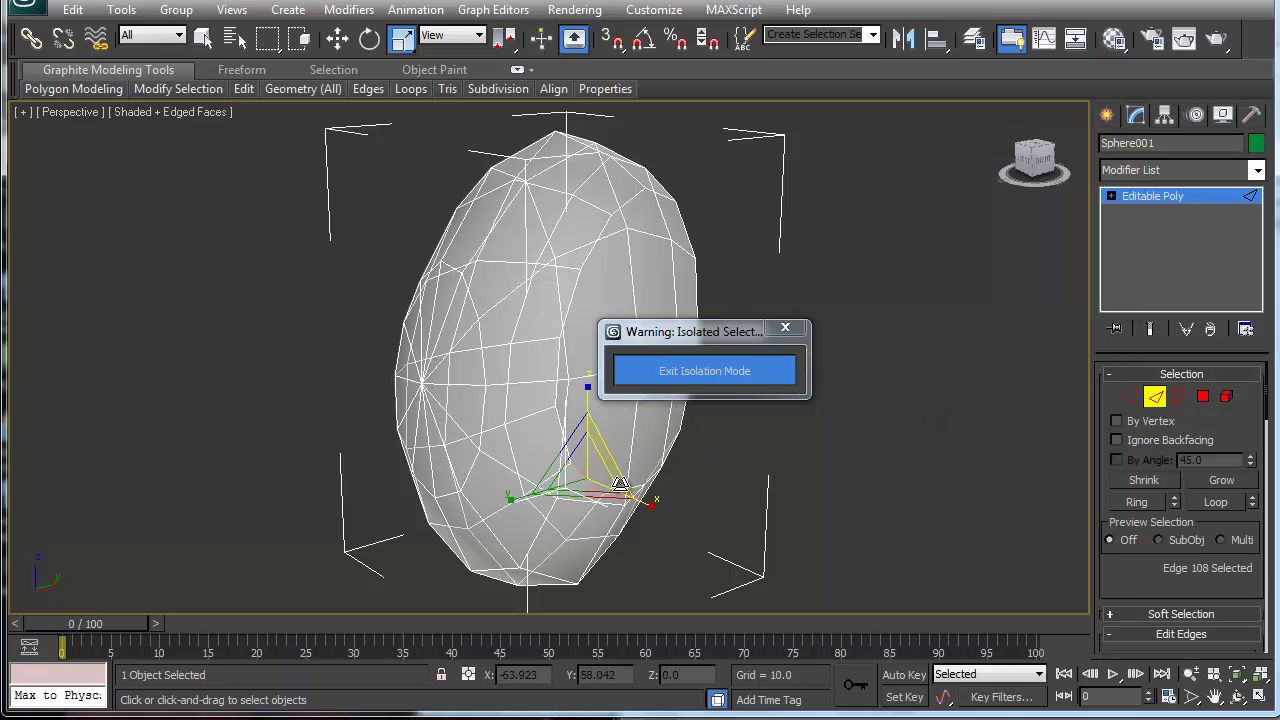
click(1179, 397)
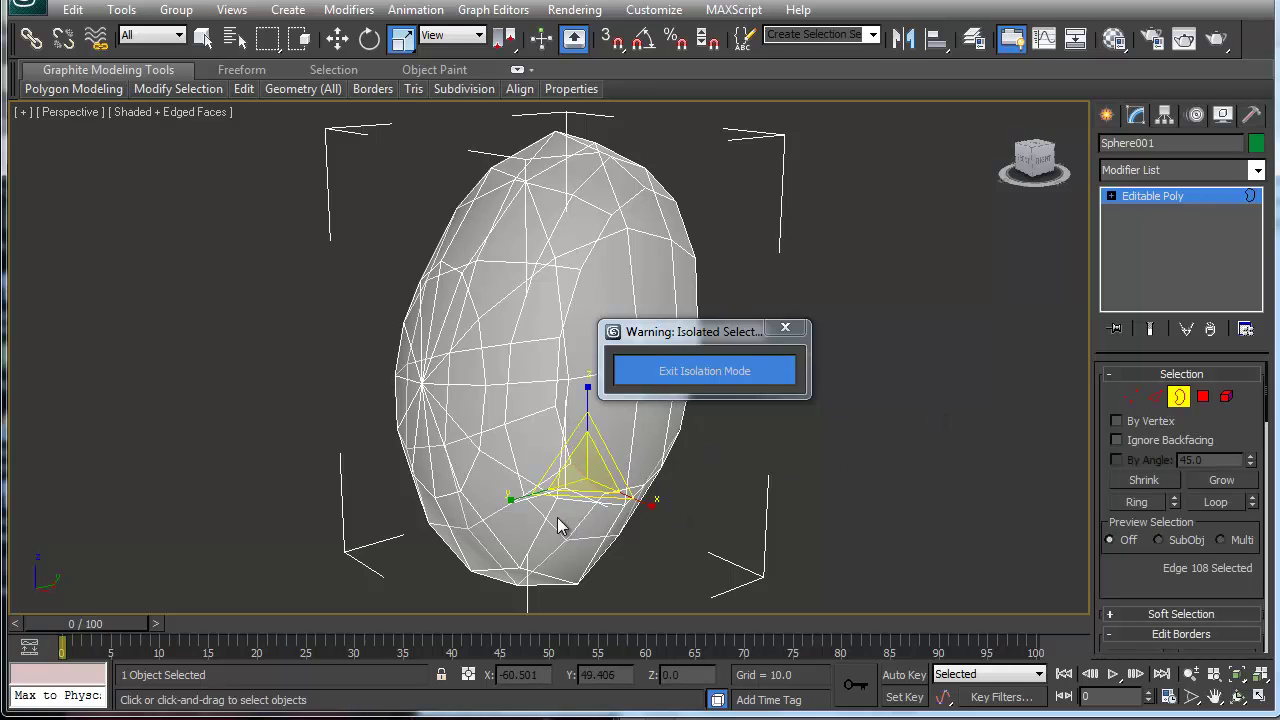
click(559, 427)
key(Delete)
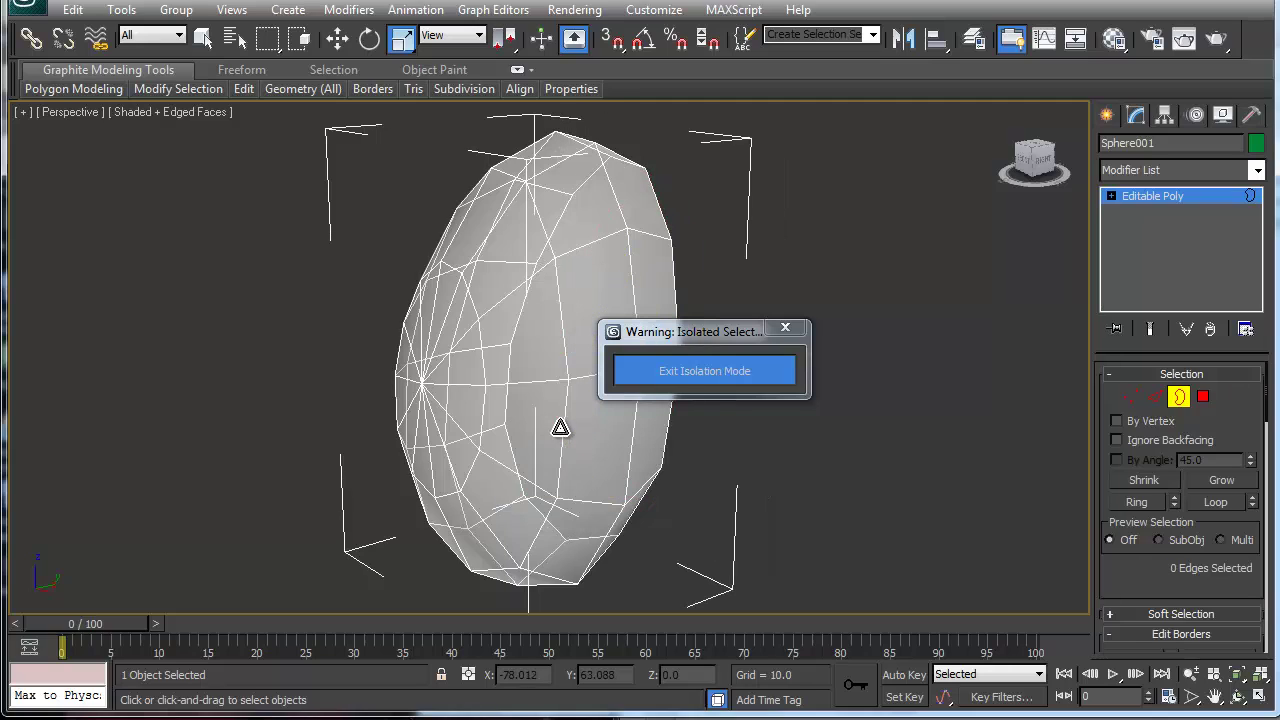
Exit isolation mode and leave border-level editing on the breast sphere.
alt+middle_drag(534, 466, 434, 463)
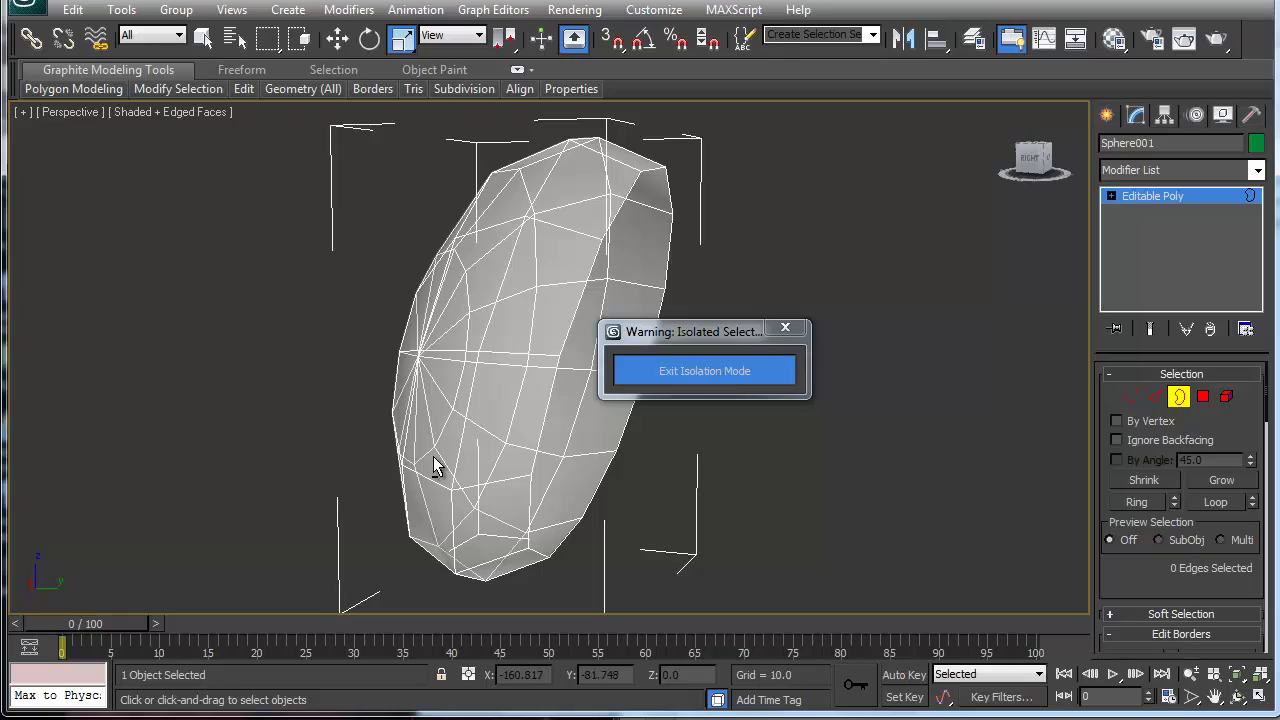
click(729, 378)
alt+middle_drag(564, 420, 663, 412)
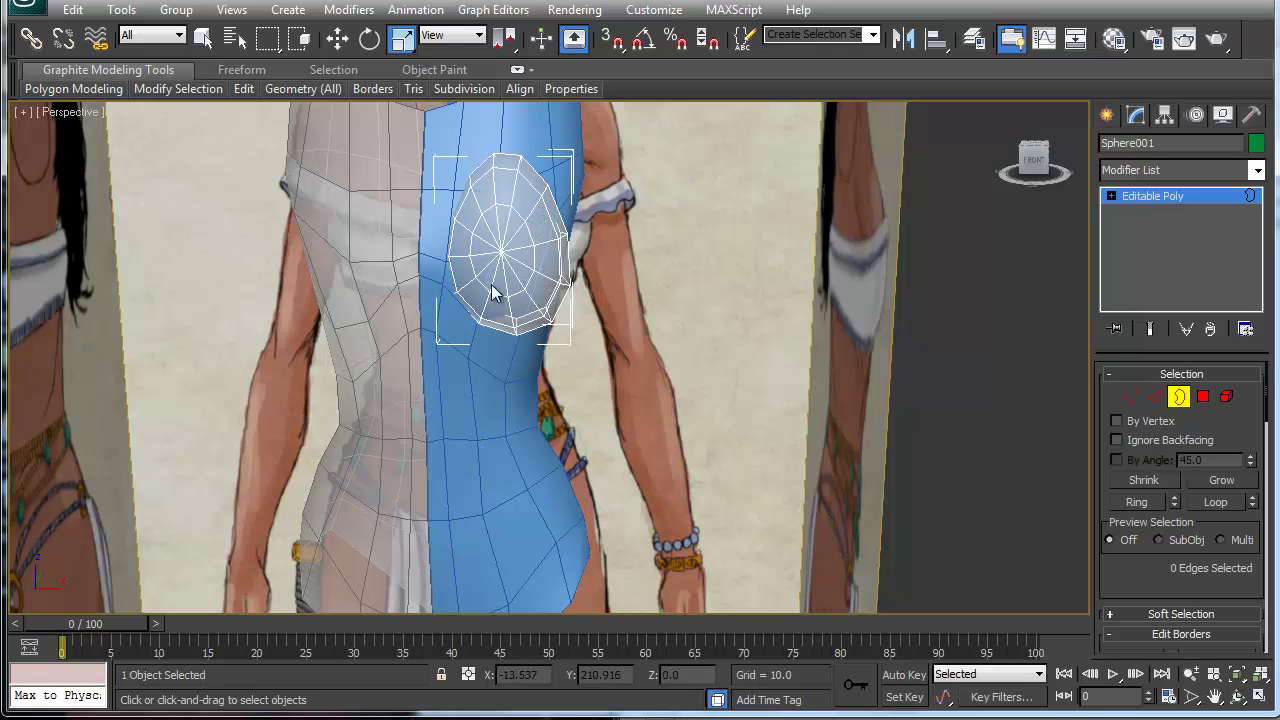
alt+middle_drag(413, 392, 453, 342)
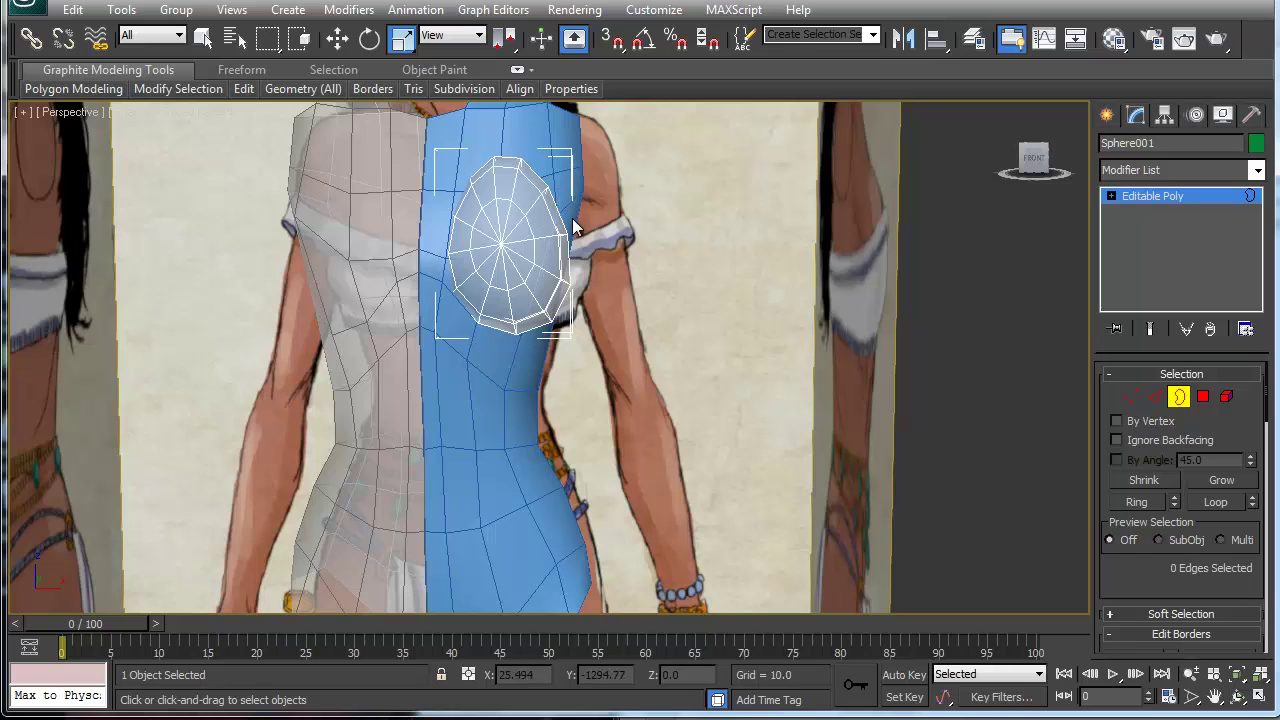
alt+middle_drag(533, 354, 497, 380)
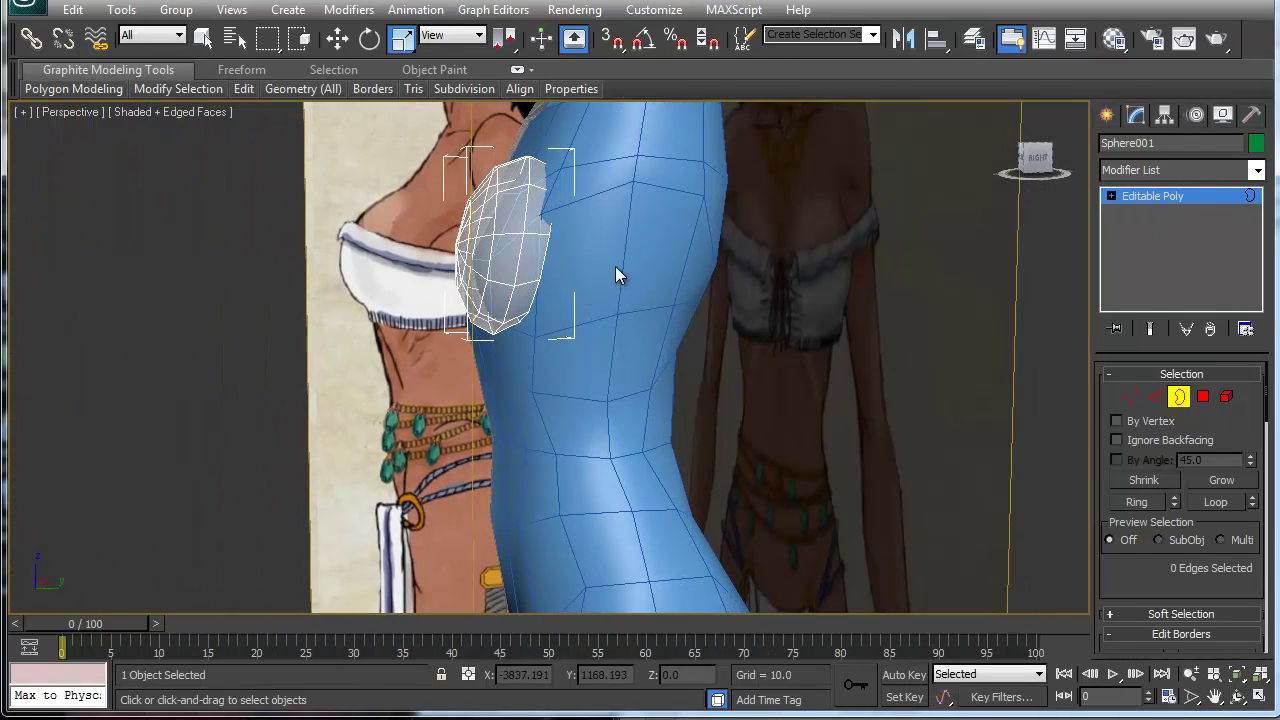
click(1176, 395)
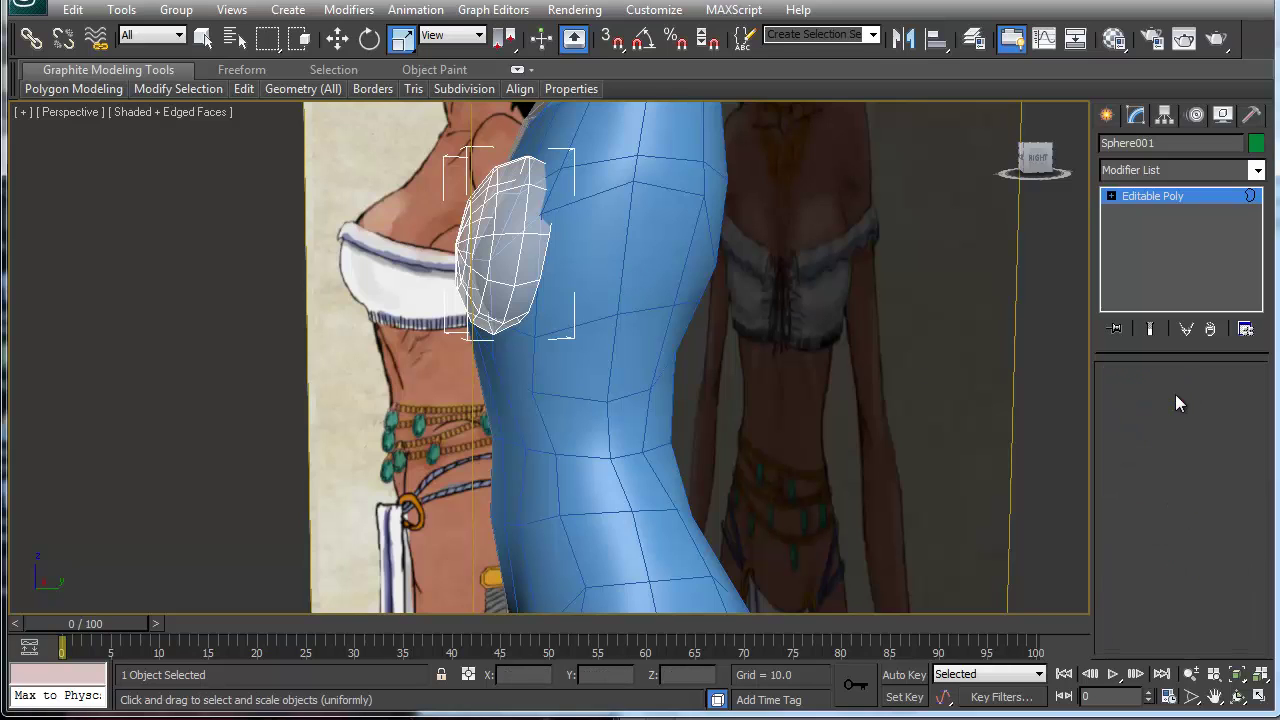
Connect the ring of vertical edges around the torso's chest with a new horizontal edge loop.
click(622, 281)
key(2)
click(622, 268)
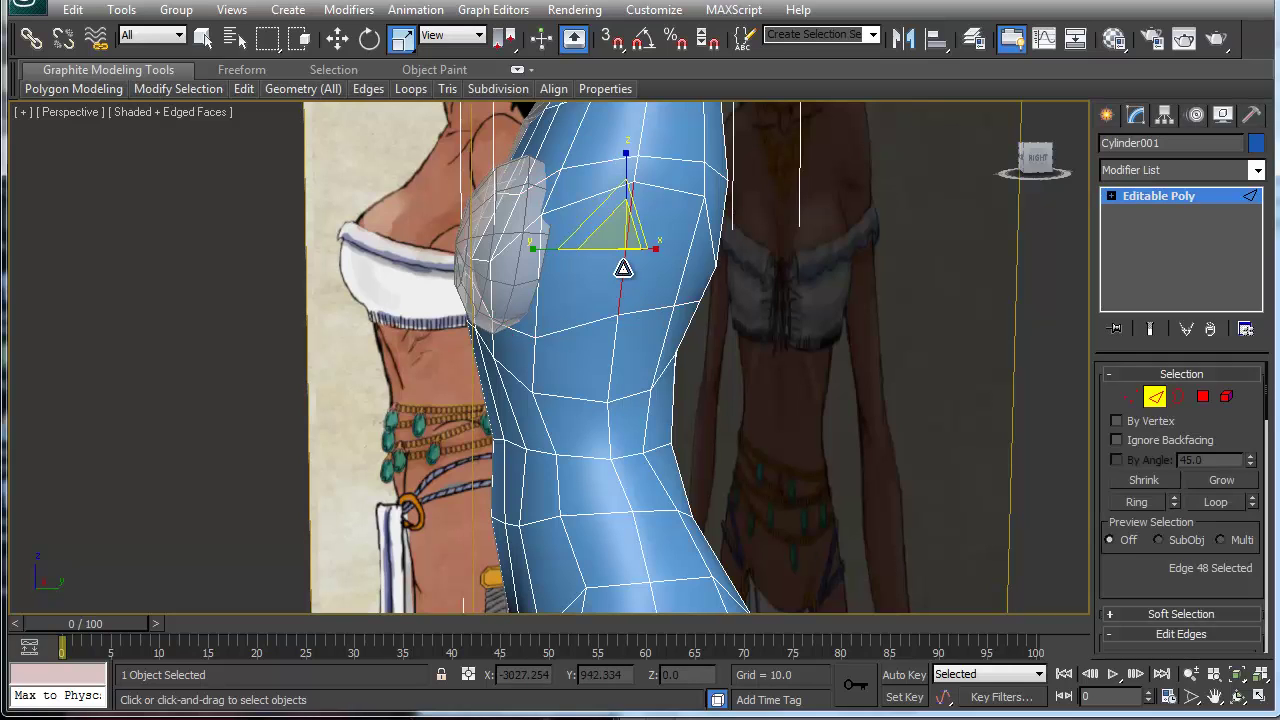
double_click(623, 268)
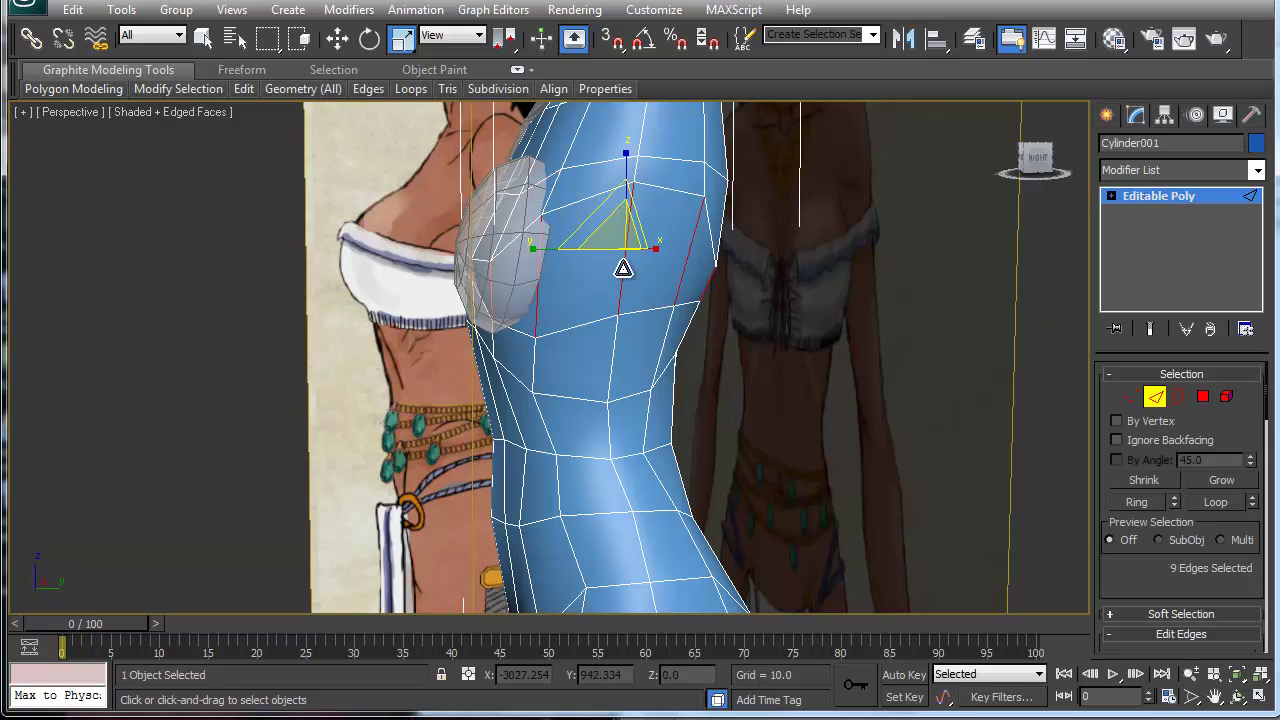
right_click(623, 268)
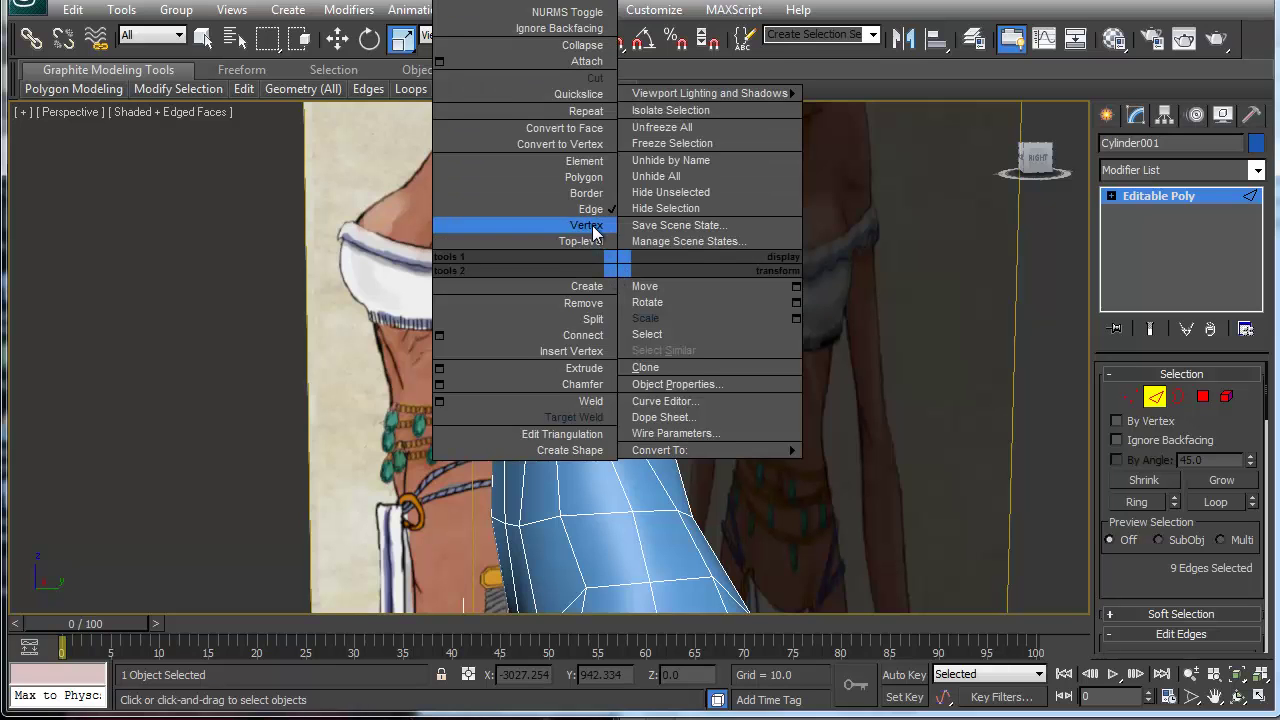
click(590, 336)
Move the new edge loop's vertices at the back of the torso slightly outward along the Y axis.
alt+middle_drag(580, 310, 523, 306)
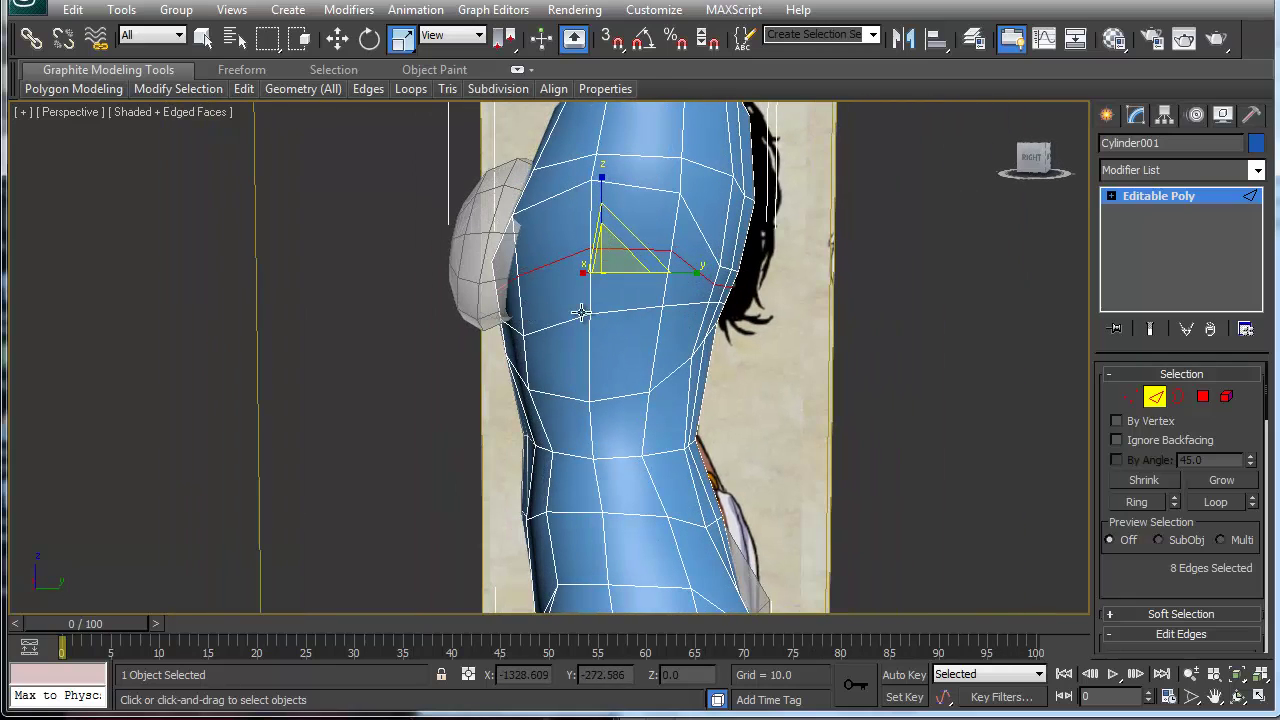
key(1)
drag(700, 288, 702, 289)
key(w)
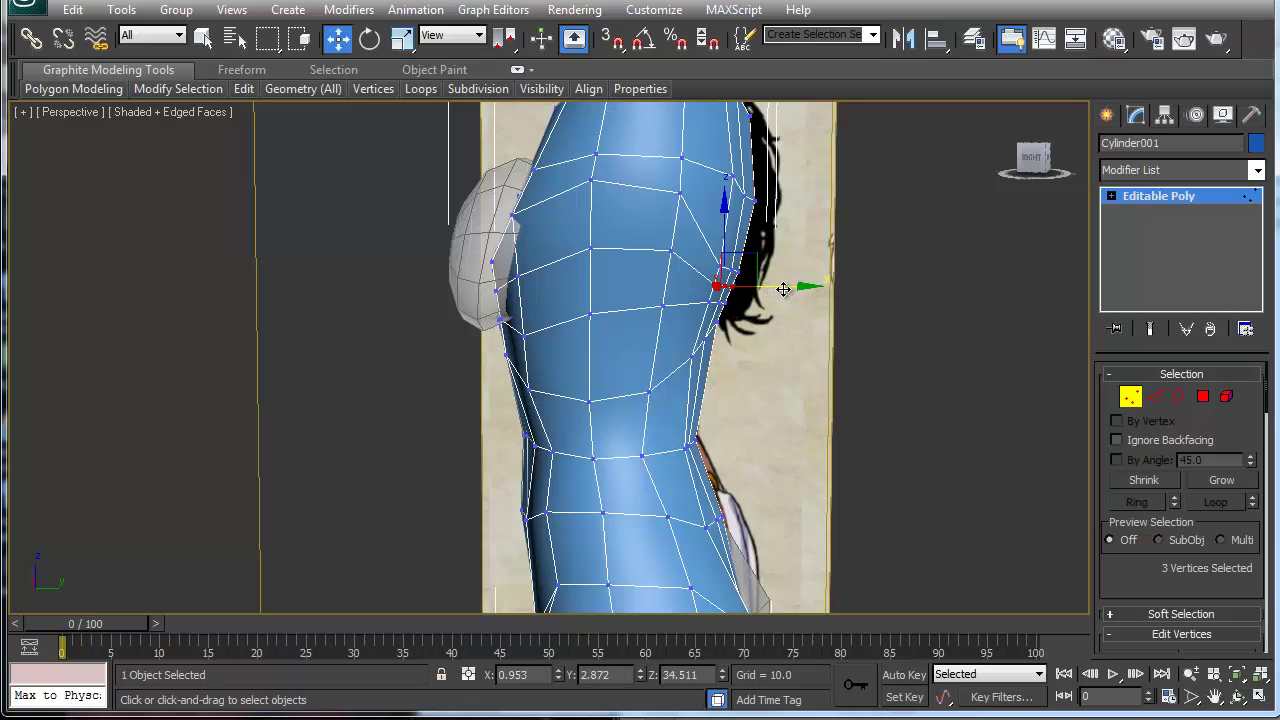
drag(788, 288, 790, 287)
Delete the six torso polygons lying behind the breast to open a hole in the chest.
alt+middle_drag(555, 327, 652, 350)
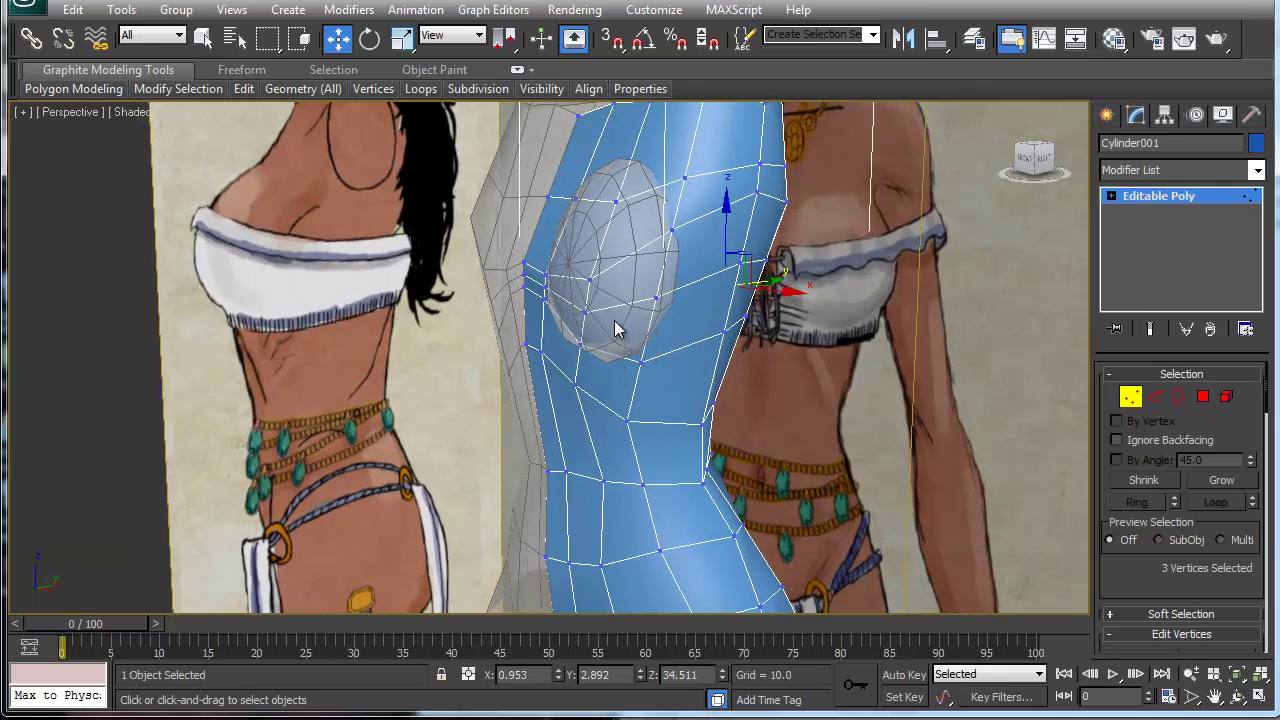
click(1203, 399)
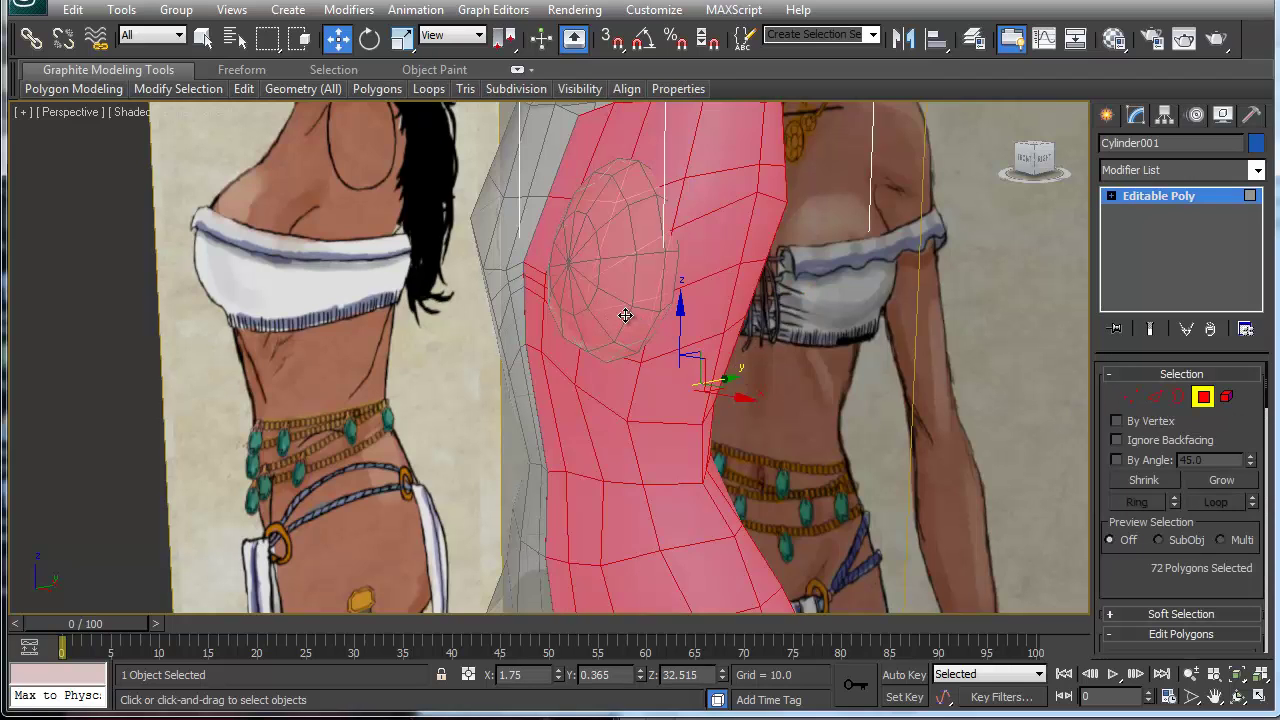
click(622, 316)
ctrl+click(623, 286)
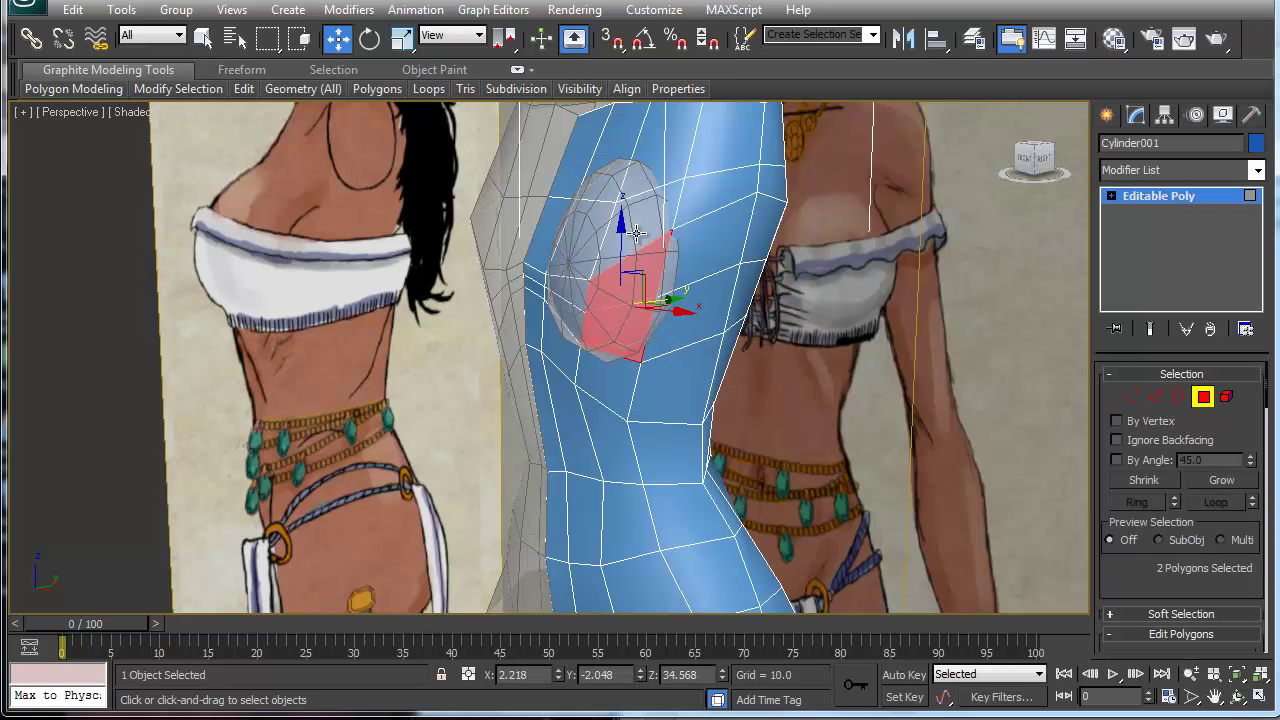
ctrl+click(638, 235)
ctrl+click(597, 238)
ctrl+click(561, 288)
ctrl+click(566, 318)
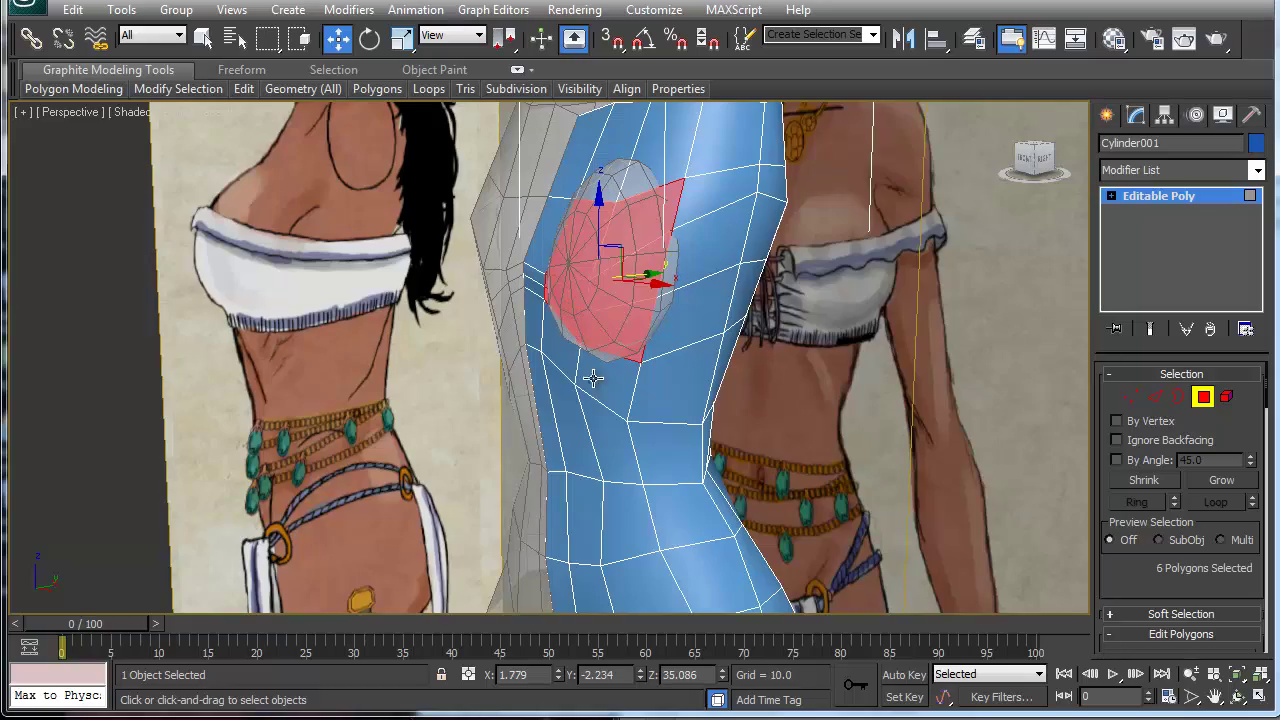
mouse_move(541, 398)
alt+middle_down()
mouse_move(667, 380)
mouse_move(440, 385)
mouse_move(538, 408)
alt+middle_up()
key(ctrl+d)
Attach the breast sphere to the torso mesh.
alt+middle_drag(655, 352, 745, 350)
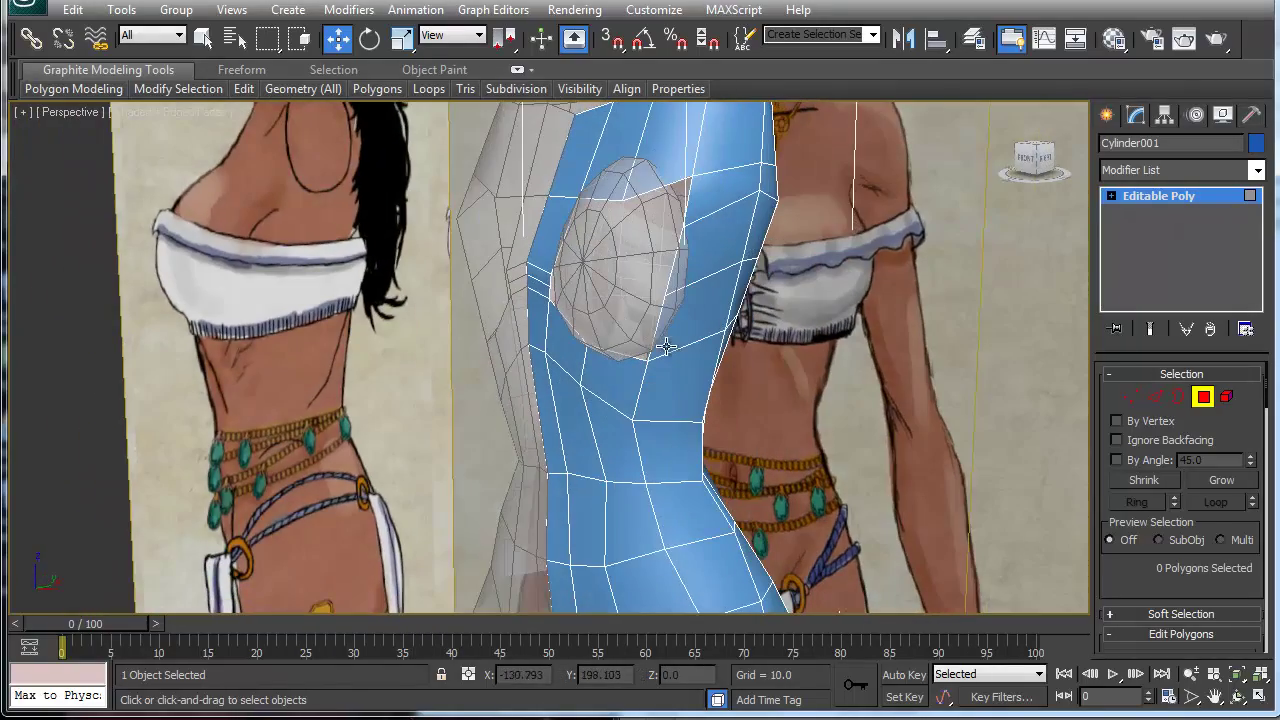
scroll(1140, 492, down, 4)
scroll(1146, 578, down, 5)
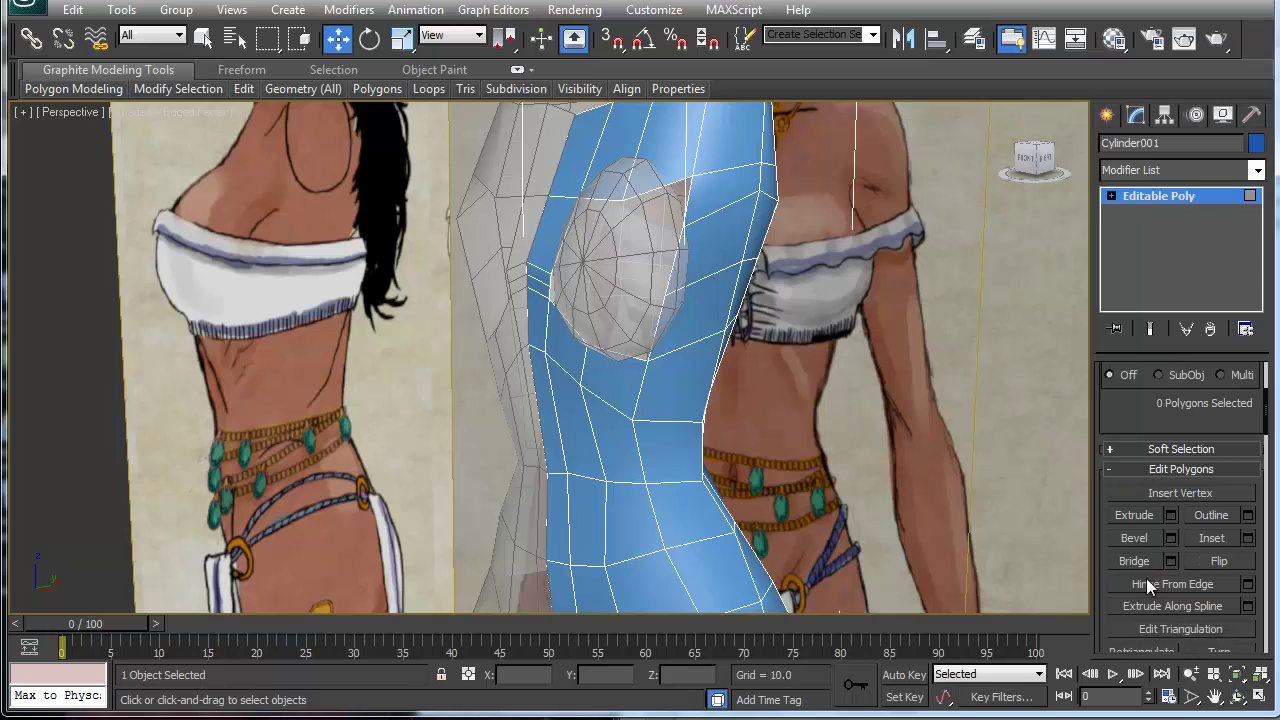
scroll(1152, 572, down, 4)
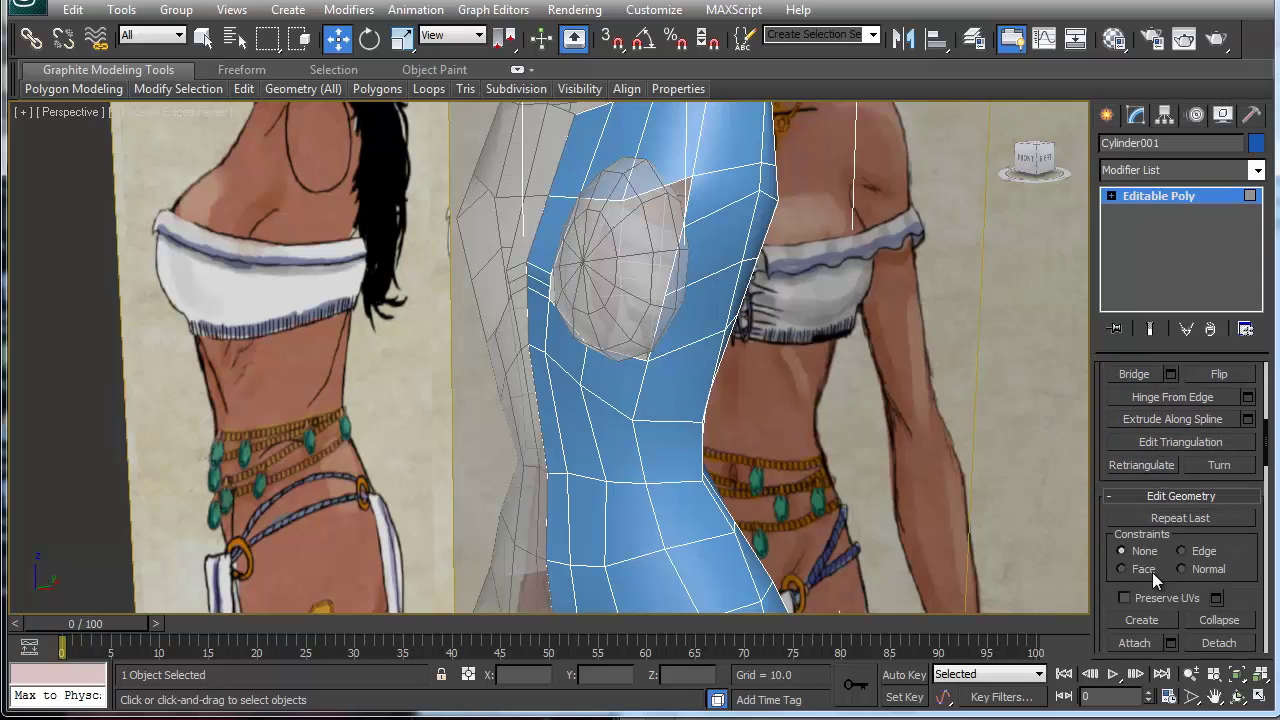
click(1136, 568)
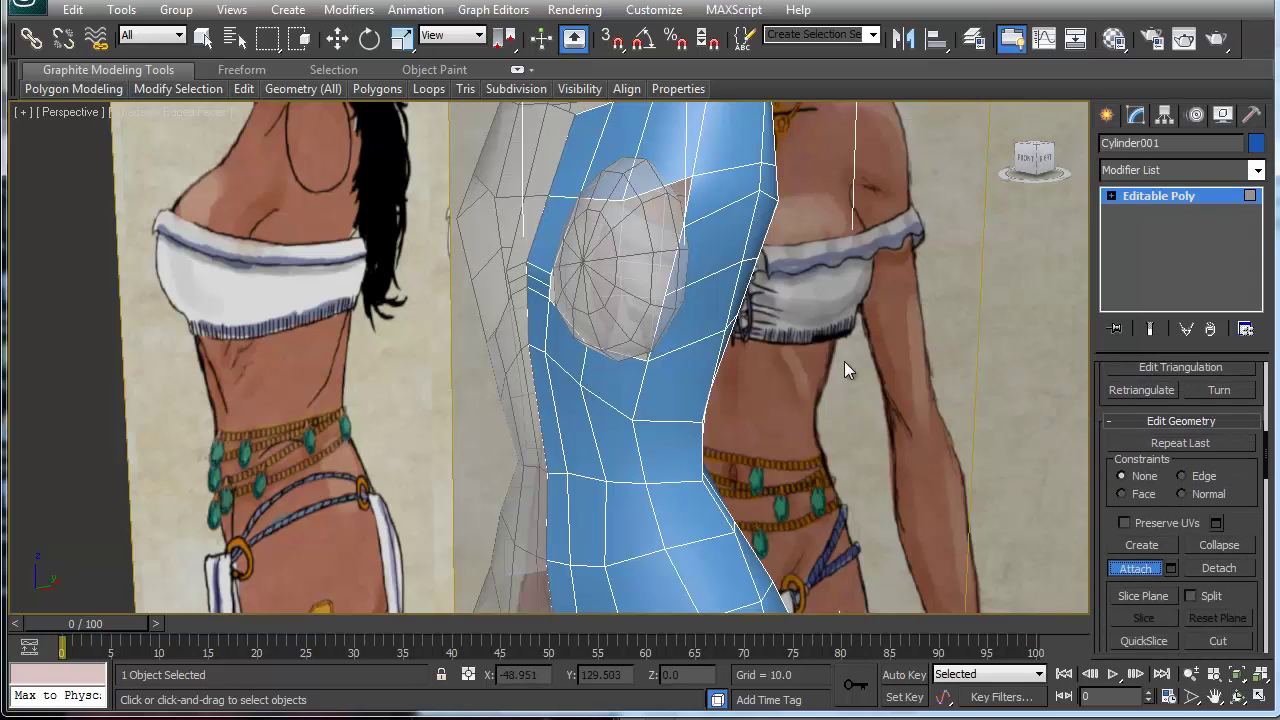
click(631, 286)
Turn on see-through display for the combined torso mesh to expose the breast rim and chest opening.
alt+middle_drag(659, 408, 631, 270)
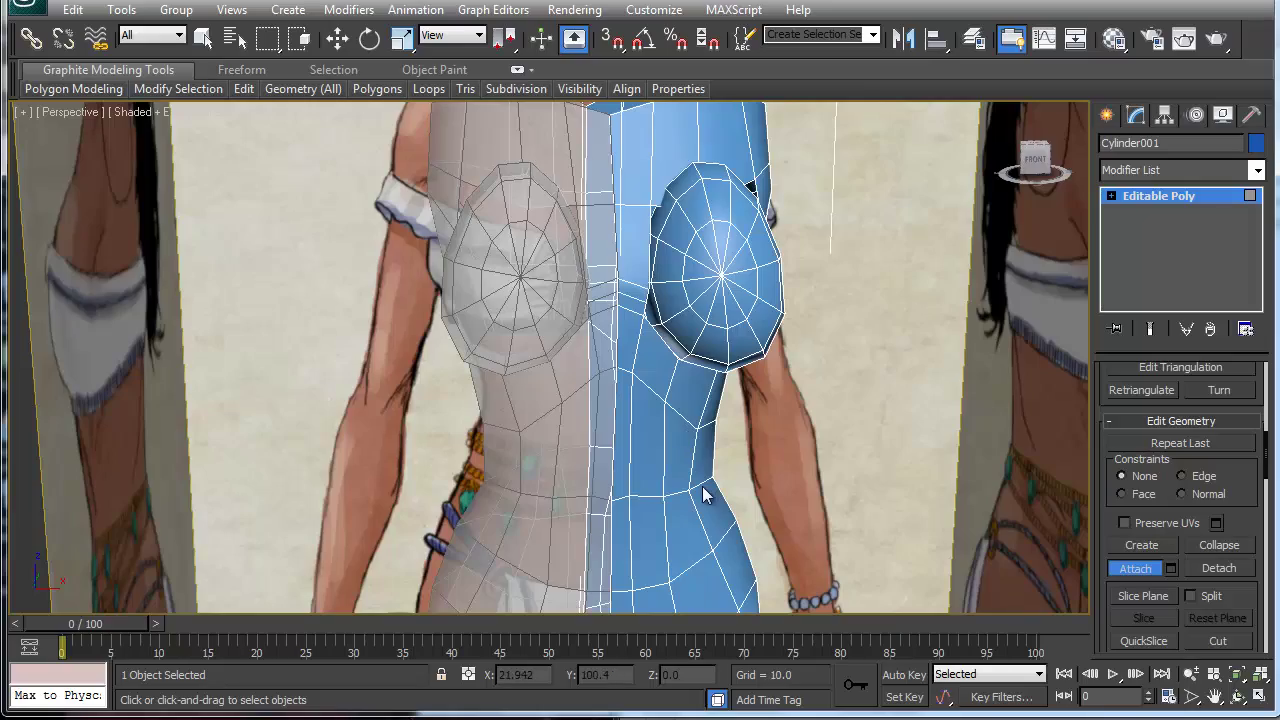
alt+middle_drag(763, 369, 657, 335)
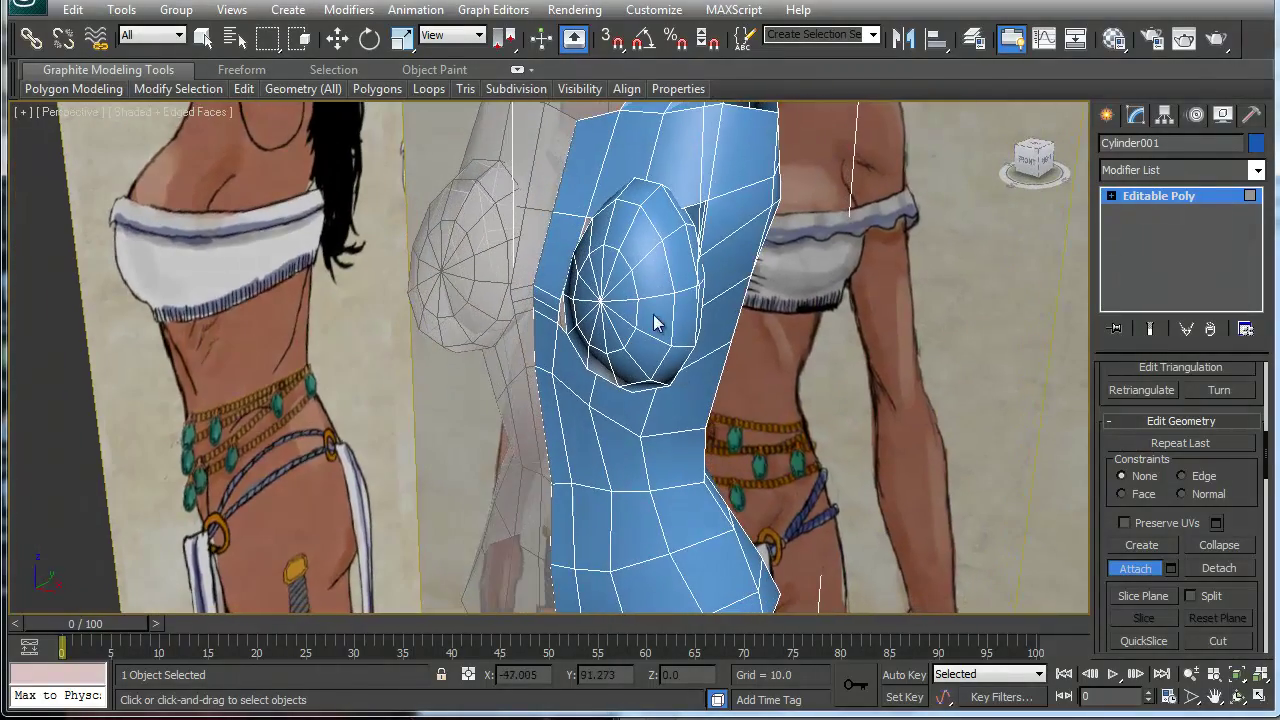
alt+middle_drag(644, 269, 650, 362)
key(alt+x)
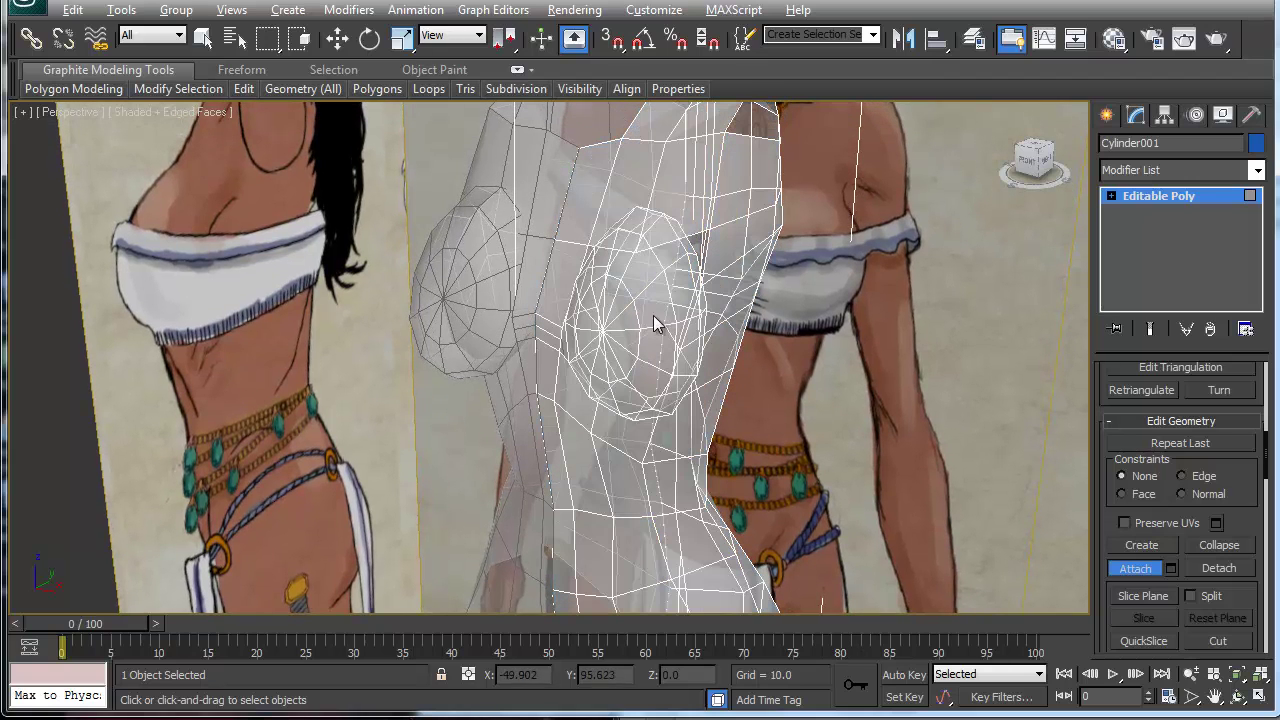
alt+middle_drag(642, 279, 645, 322)
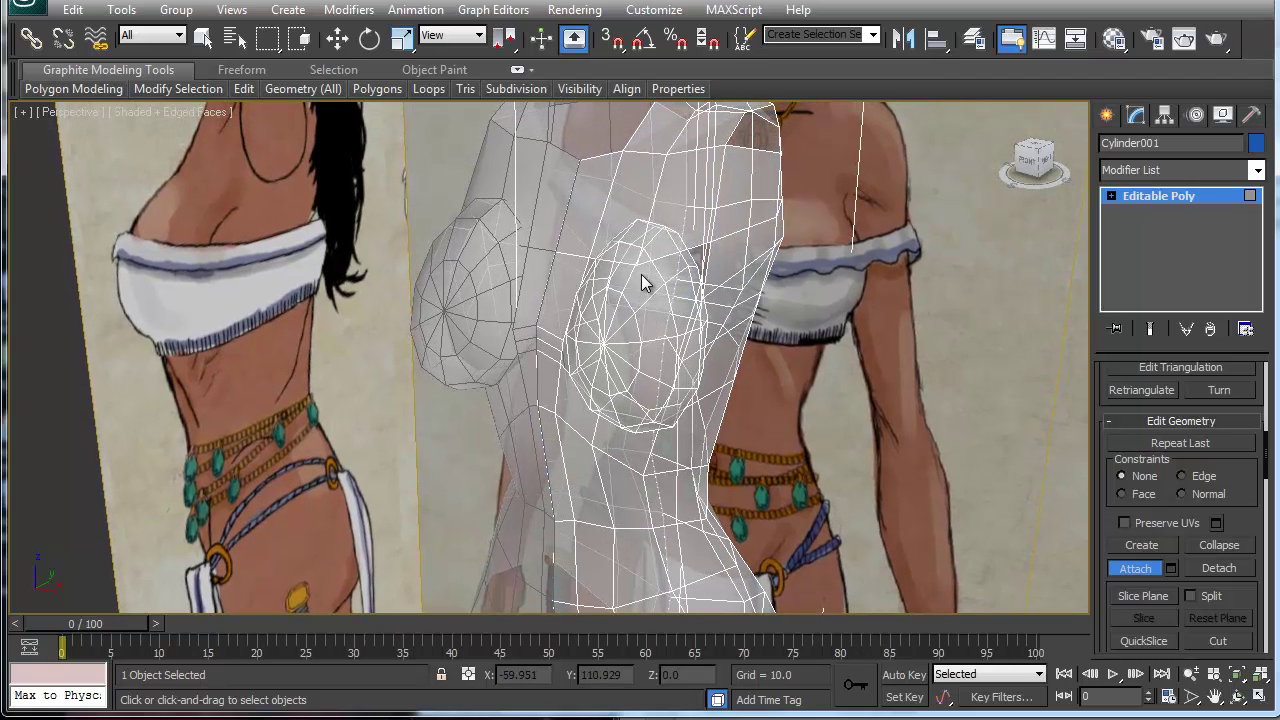
Reposition a single vertex at the top of the breast where it meets the chest opening.
key(2)
key(w)
key(1)
click(640, 245)
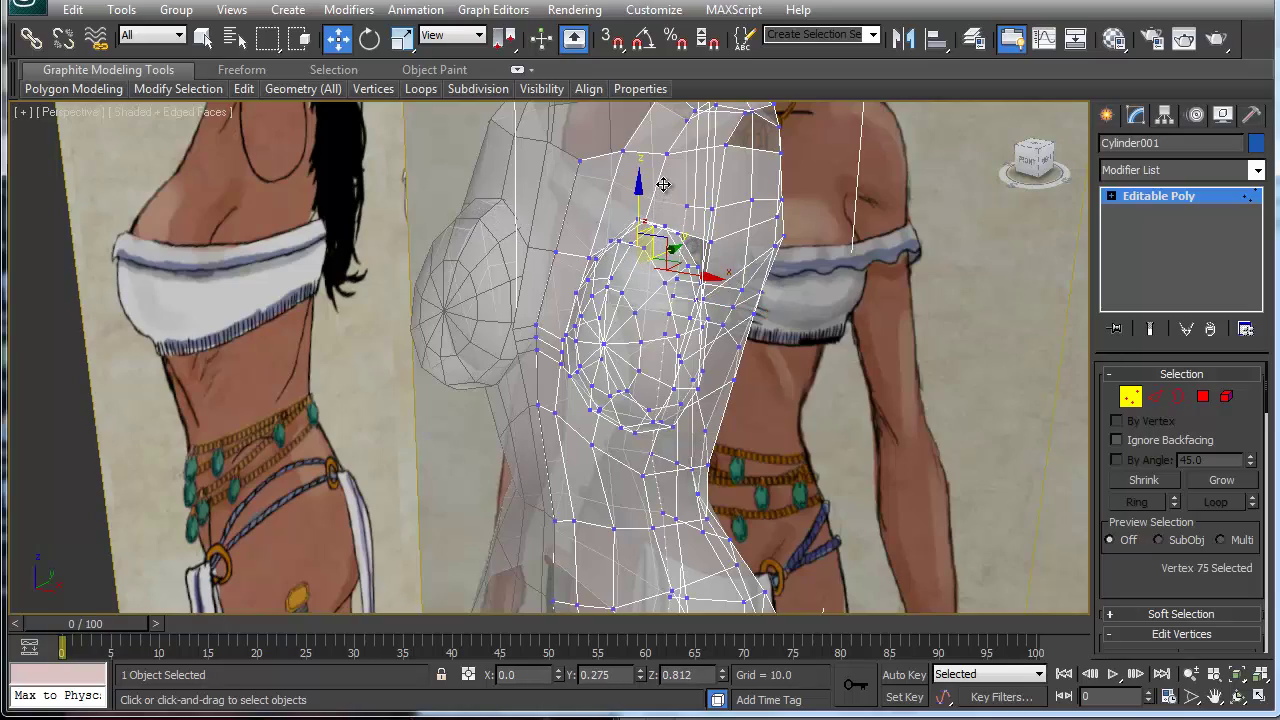
drag(654, 230, 687, 213)
Collapse two pairs of adjacent vertices along the breast's outer side, joining its rim to the chest opening.
alt+middle_drag(700, 373, 586, 357)
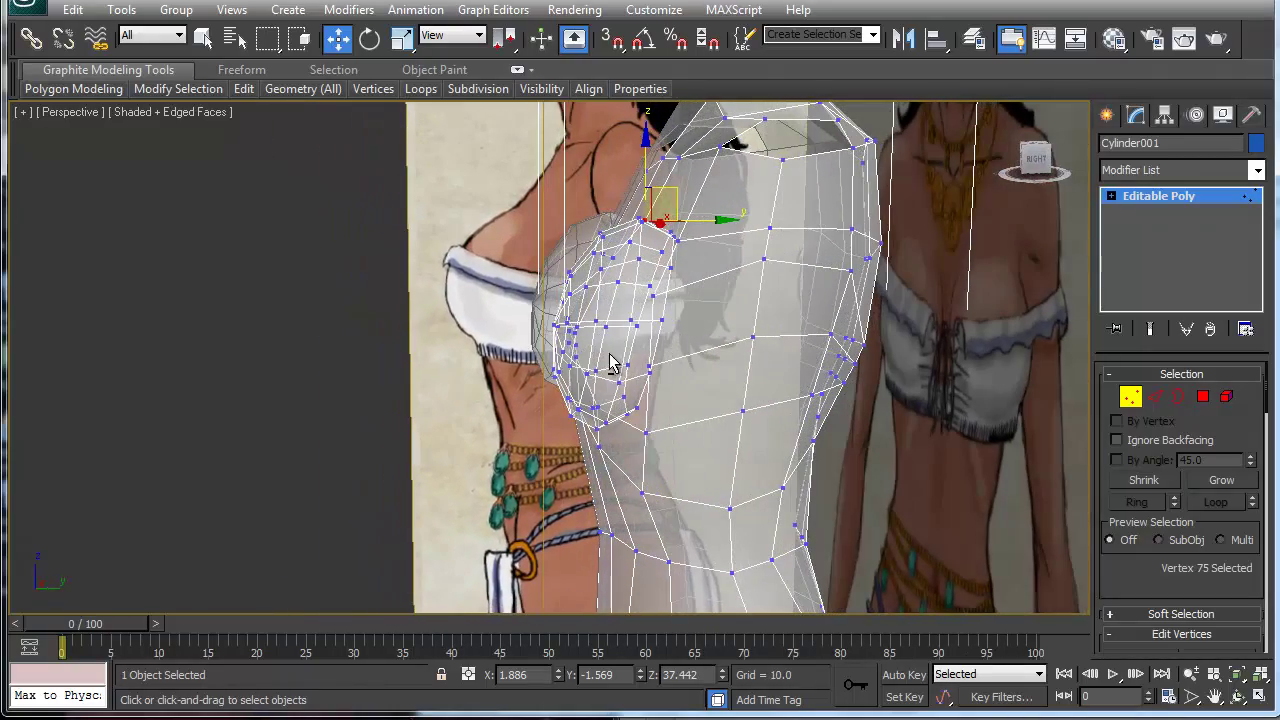
click(651, 292)
ctrl+click(662, 320)
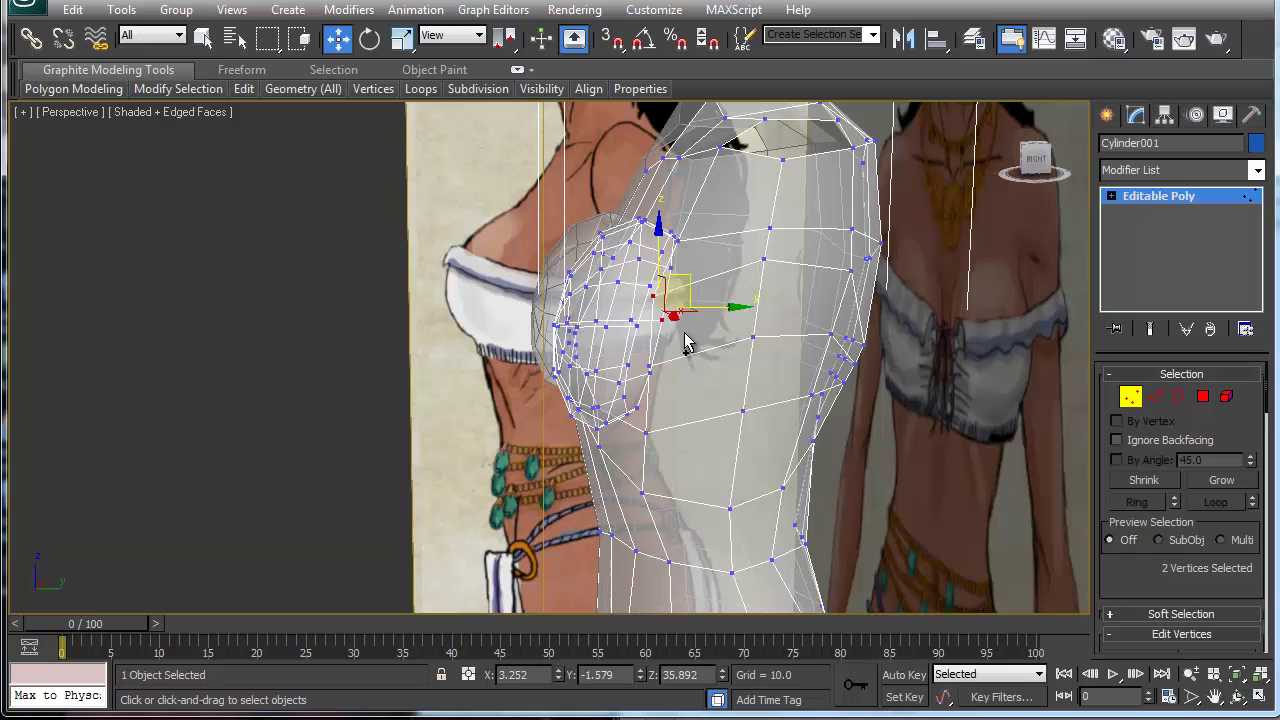
key(ctrl+alt+c)
click(649, 365)
ctrl+click(649, 374)
key(ctrl+alt+c)
Collapse the lower outer rim vertex of the breast with the neighbouring torso vertex at the chest opening.
alt+middle_drag(676, 426, 637, 412)
click(637, 411)
click(650, 440)
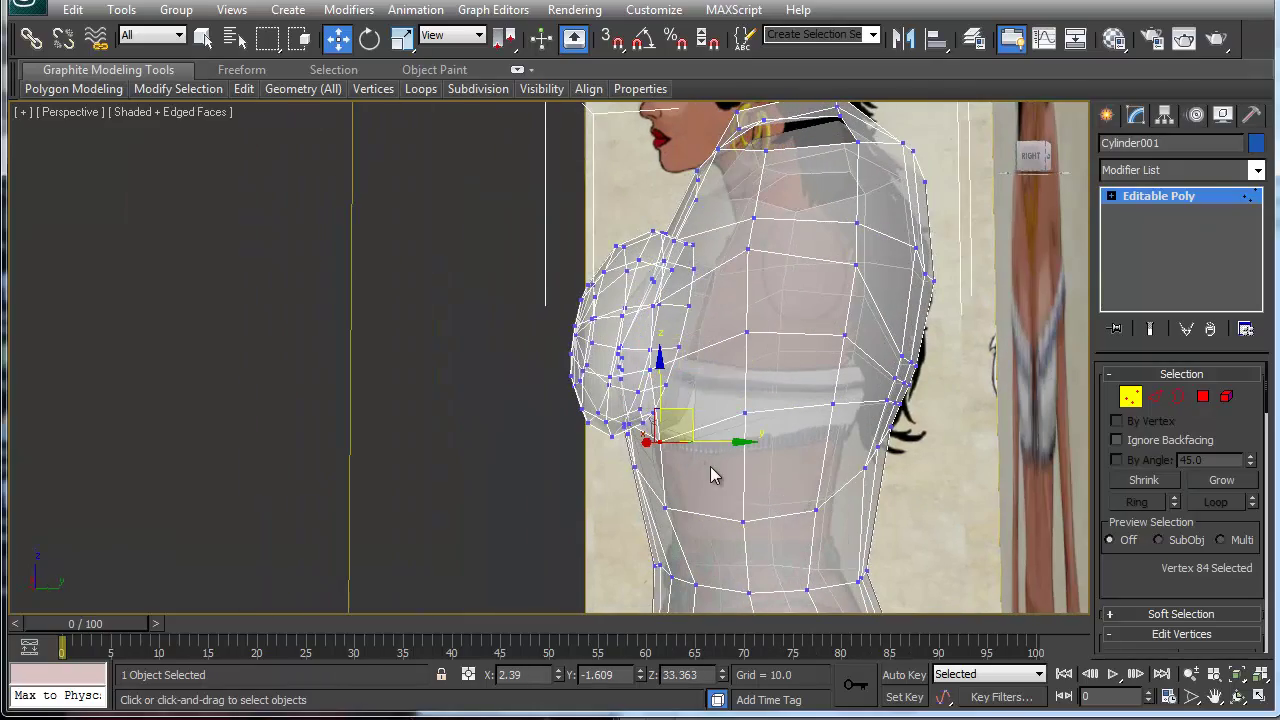
alt+middle_drag(703, 448, 680, 424)
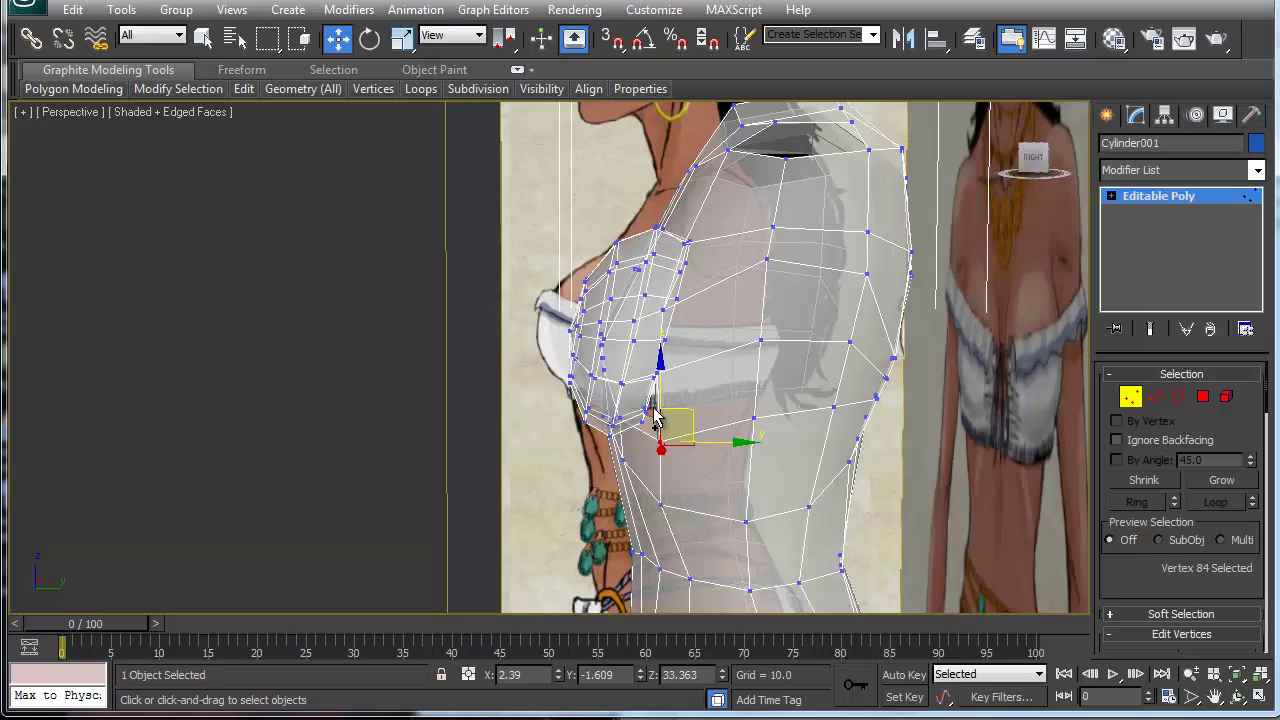
ctrl+click(645, 413)
key(ctrl+alt+c)
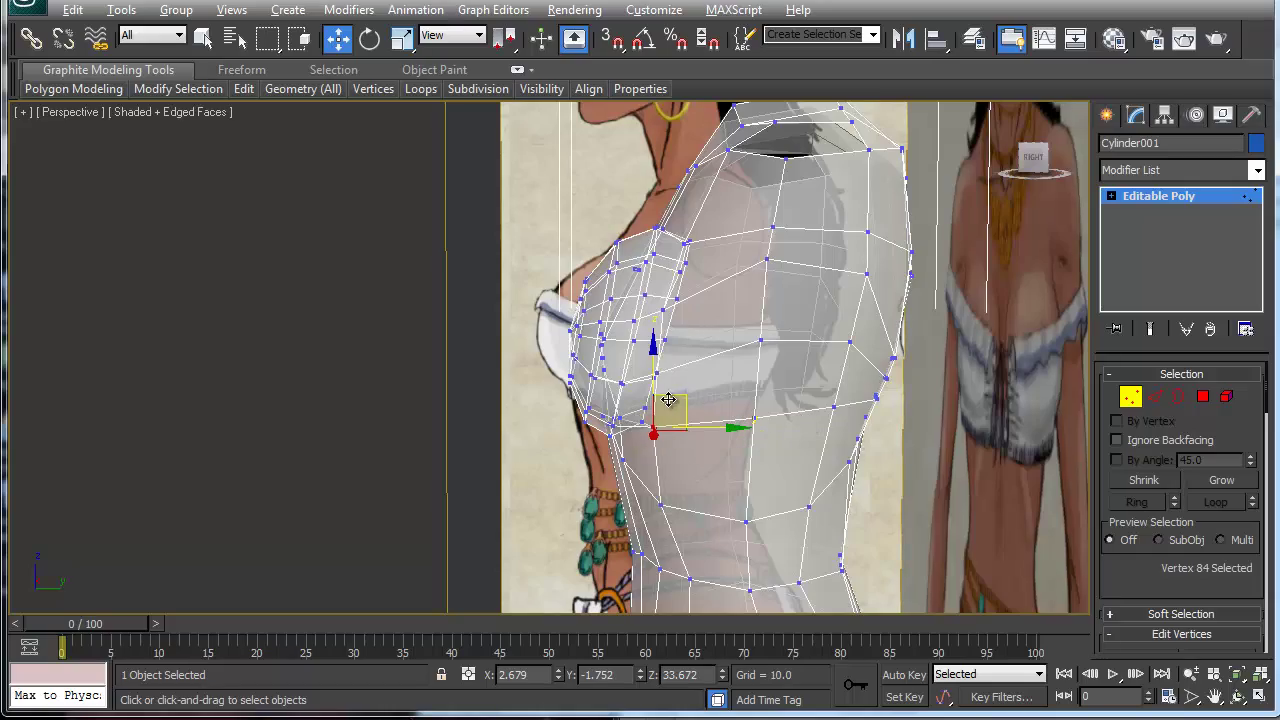
Nudge the joined vertex at the breast's lower outer side slightly upward and turn off the mesh's see-through display.
alt+middle_drag(618, 478, 675, 405)
drag(674, 394, 674, 388)
alt+middle_drag(612, 467, 549, 383)
key(alt+x)
alt+middle_drag(620, 285, 607, 250)
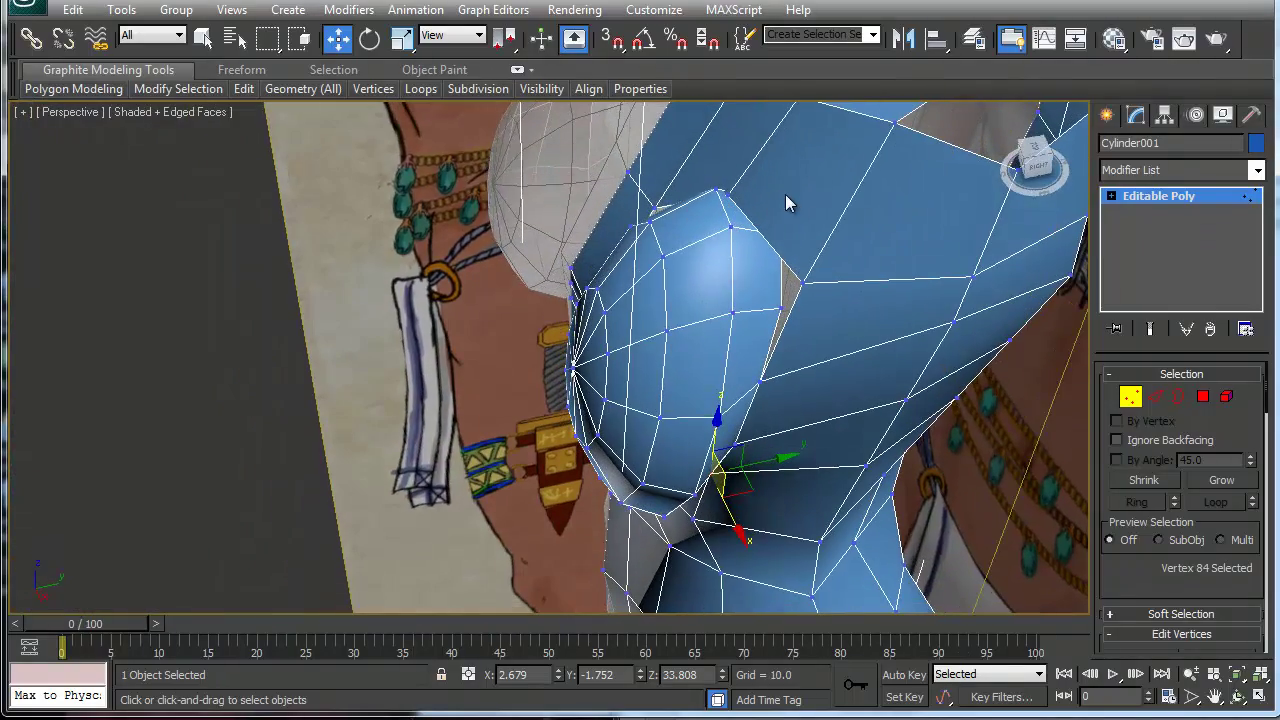
Turn on see-through display, join the adjacent vertices at the breast's top with the chest opening, and raise the joined vertex.
key(alt+x)
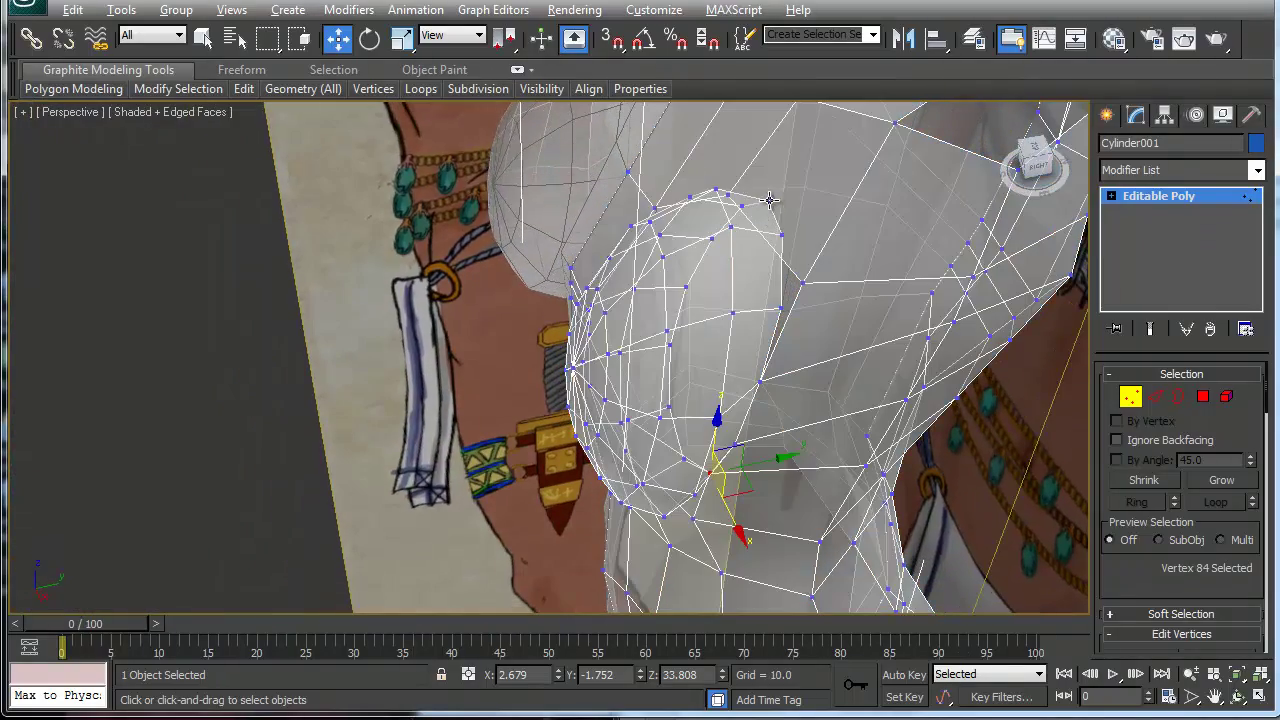
click(767, 202)
ctrl+click(730, 195)
click(771, 197)
drag(755, 158, 759, 113)
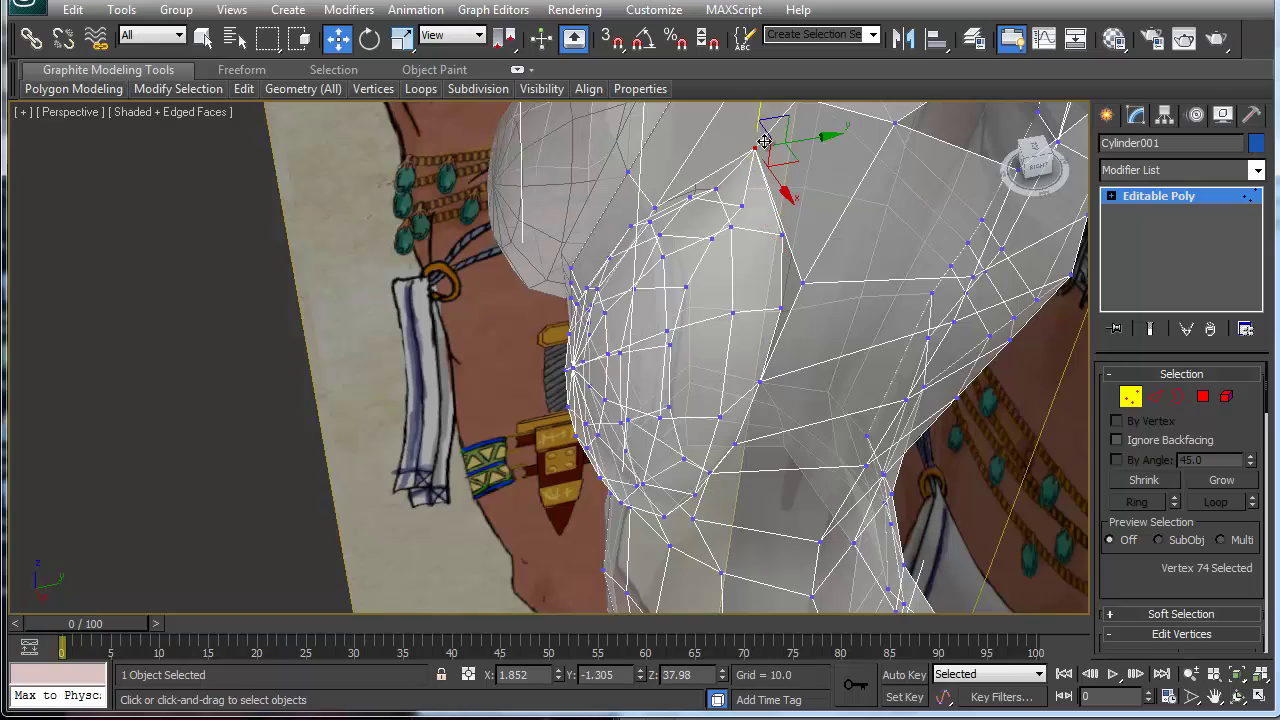
Move the upper outer corner vertex of the chest opening upward and turn off see-through display.
click(803, 284)
drag(831, 252, 866, 194)
mouse_move(679, 348)
alt+middle_down()
mouse_move(749, 306)
mouse_move(786, 300)
mouse_move(822, 309)
mouse_move(820, 320)
alt+middle_up()
key(alt+x)
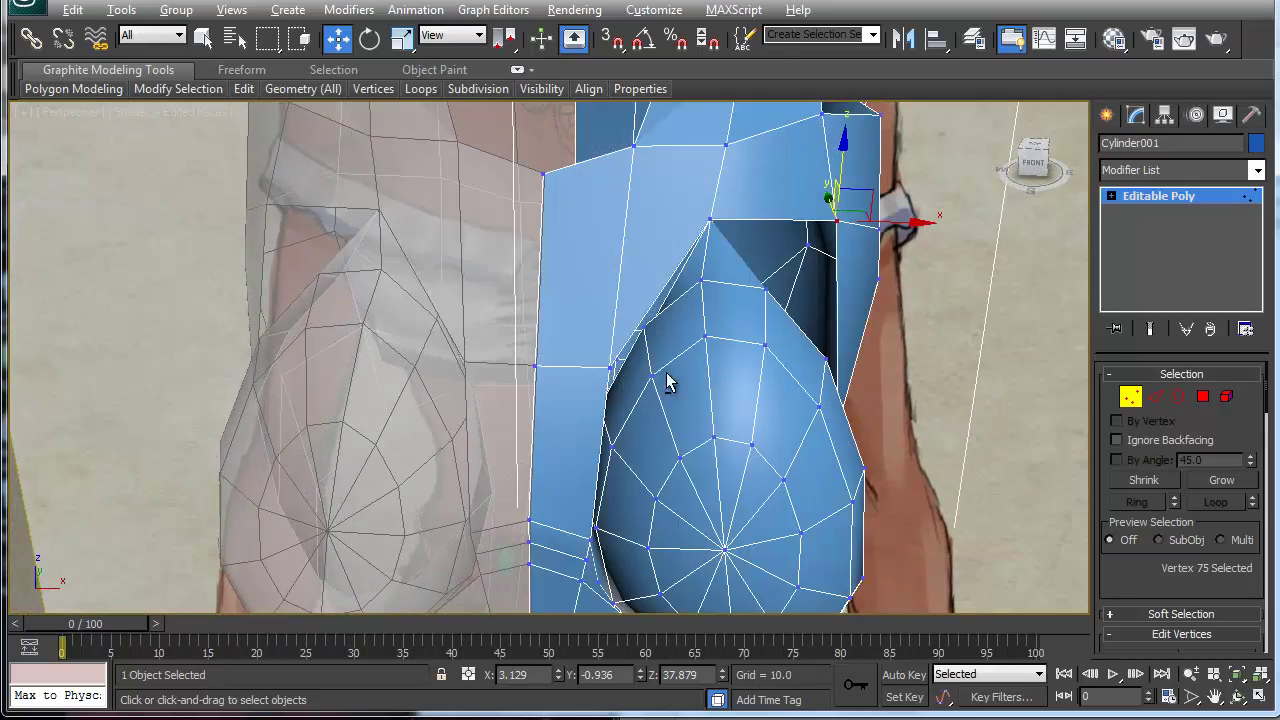
Raise the two vertices of the torso's upper cross edge between the breast's inner side and the centre line.
alt+middle_drag(657, 449, 686, 383)
middle_drag(634, 500, 640, 417)
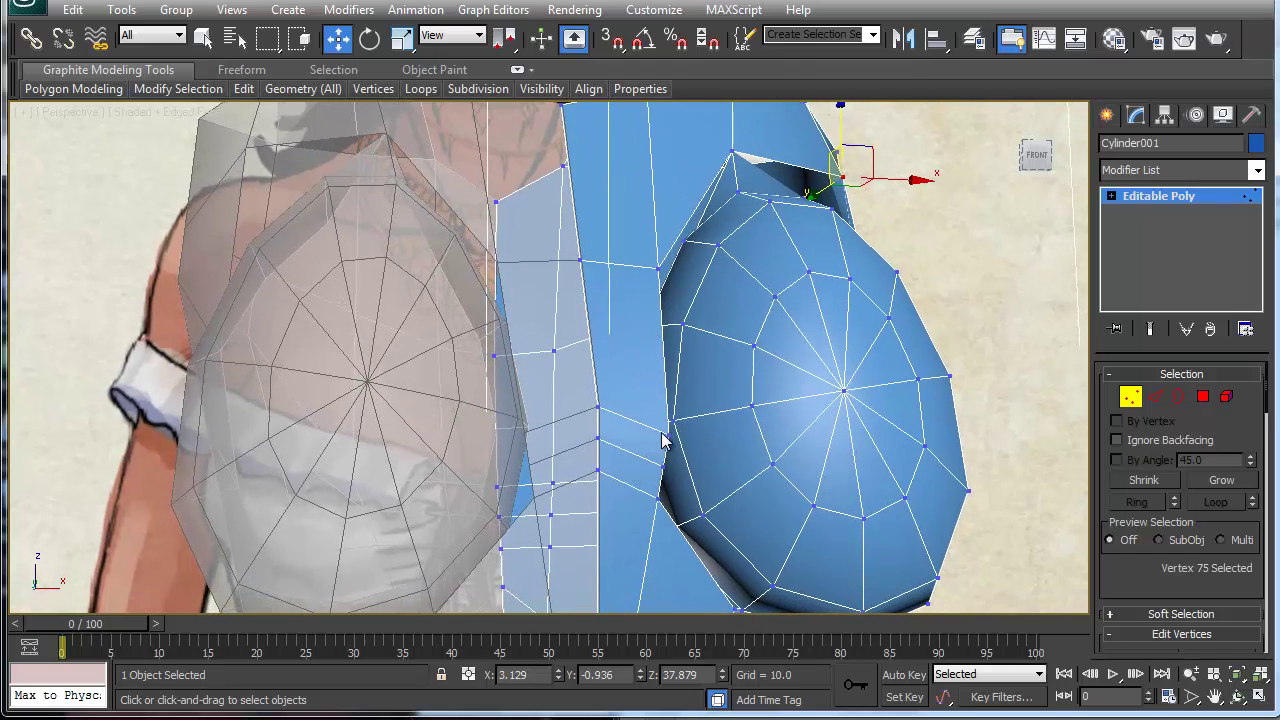
click(665, 437)
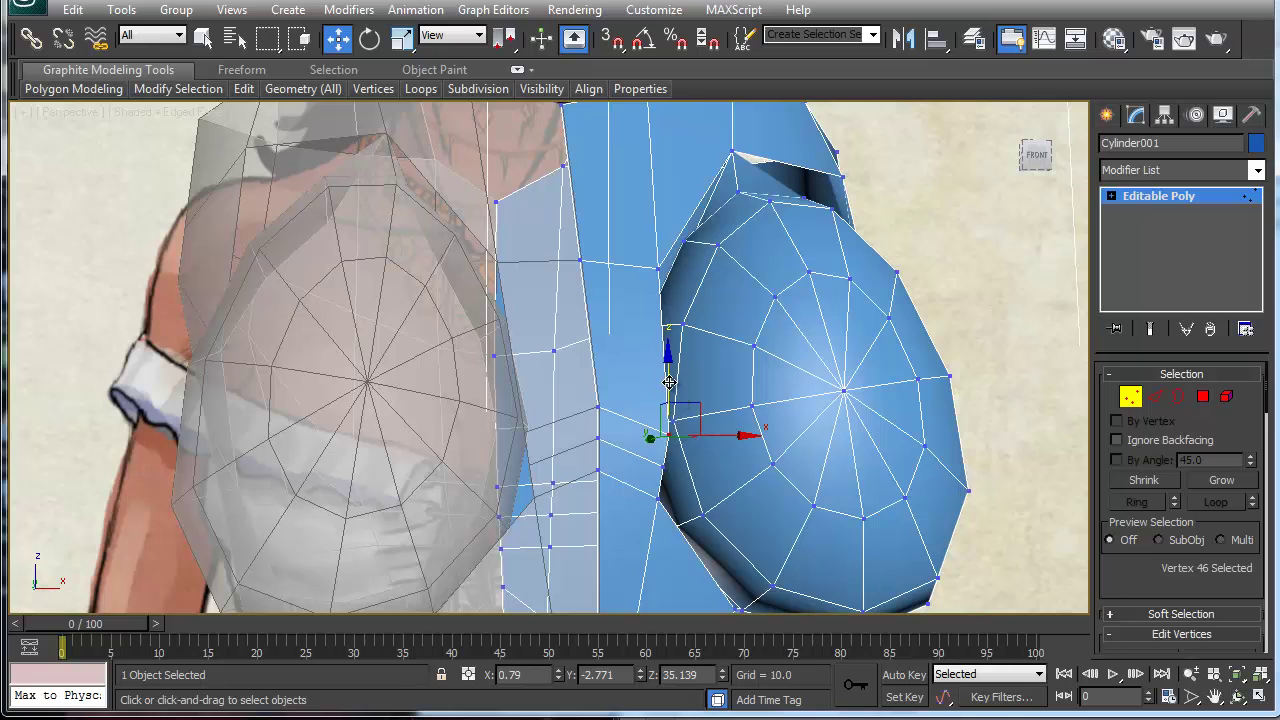
click(596, 397)
drag(596, 333, 596, 284)
Try to collapse the breast's inner rim vertex with the neighbouring torso vertex, and undo the collapse.
alt+middle_drag(634, 425, 598, 431)
click(691, 298)
ctrl+click(670, 343)
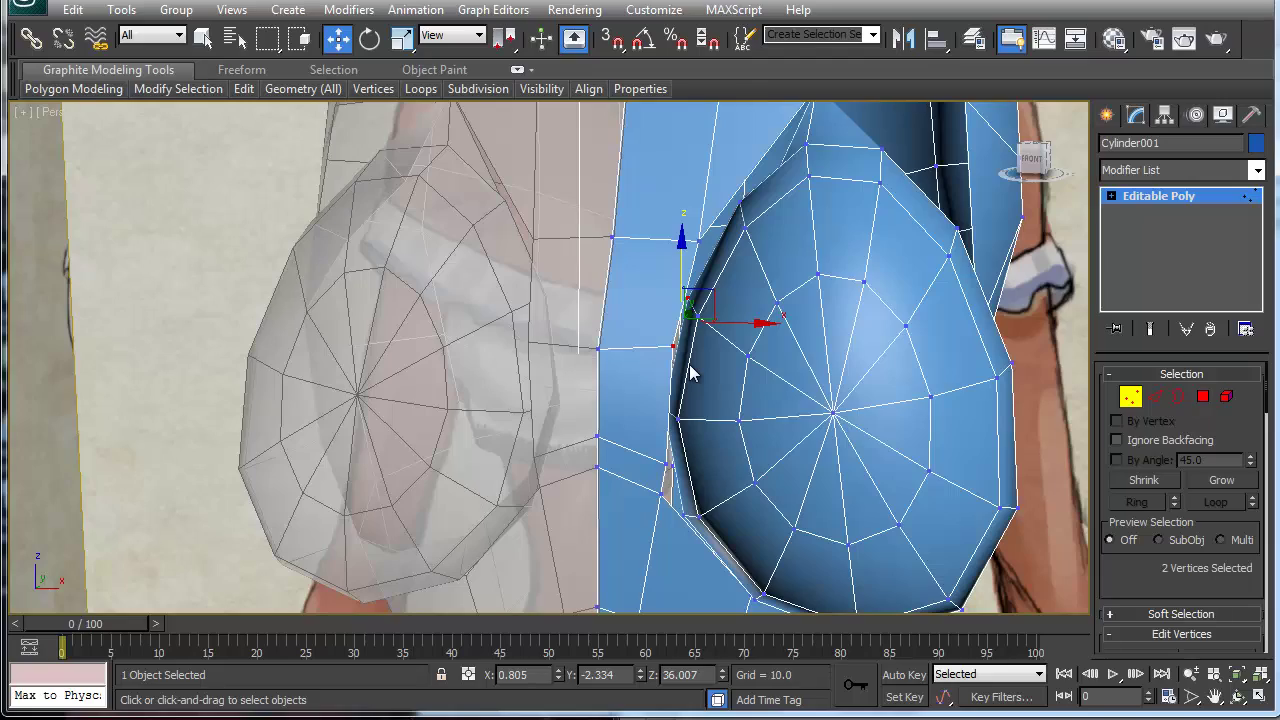
mouse_move(689, 364)
alt+middle_down()
mouse_move(862, 385)
mouse_move(709, 367)
alt+middle_up()
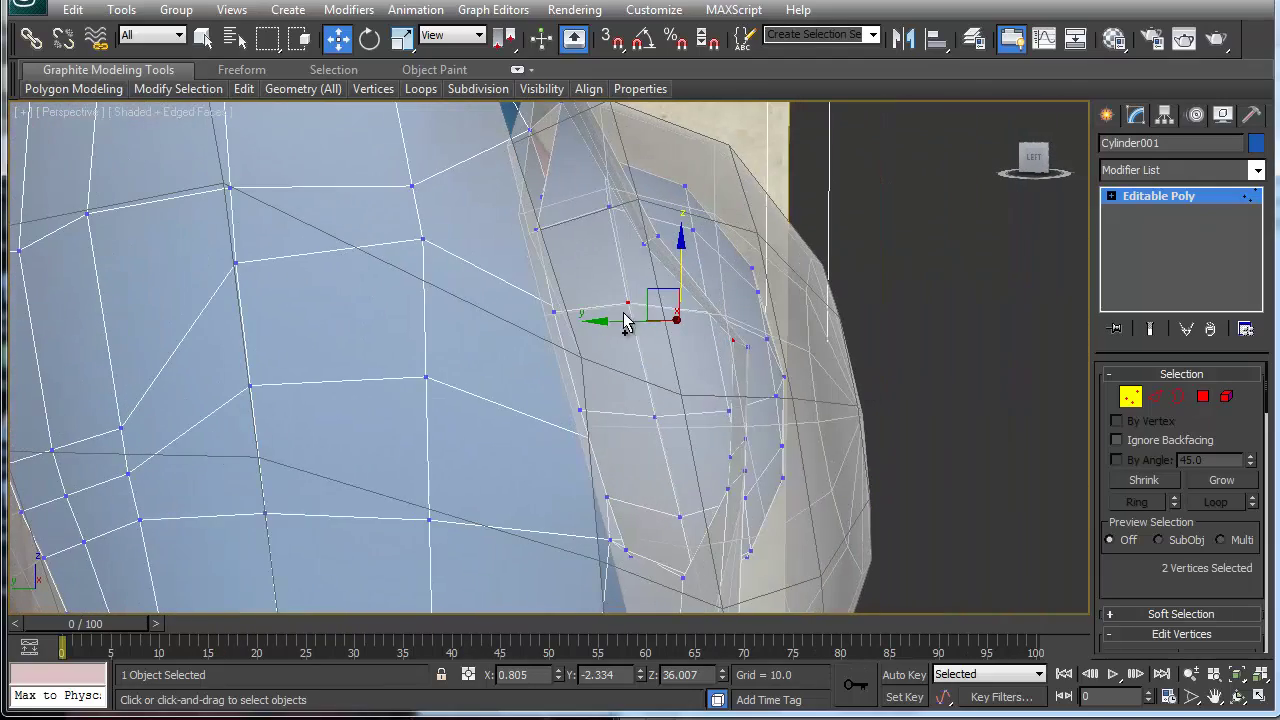
ctrl+click(553, 312)
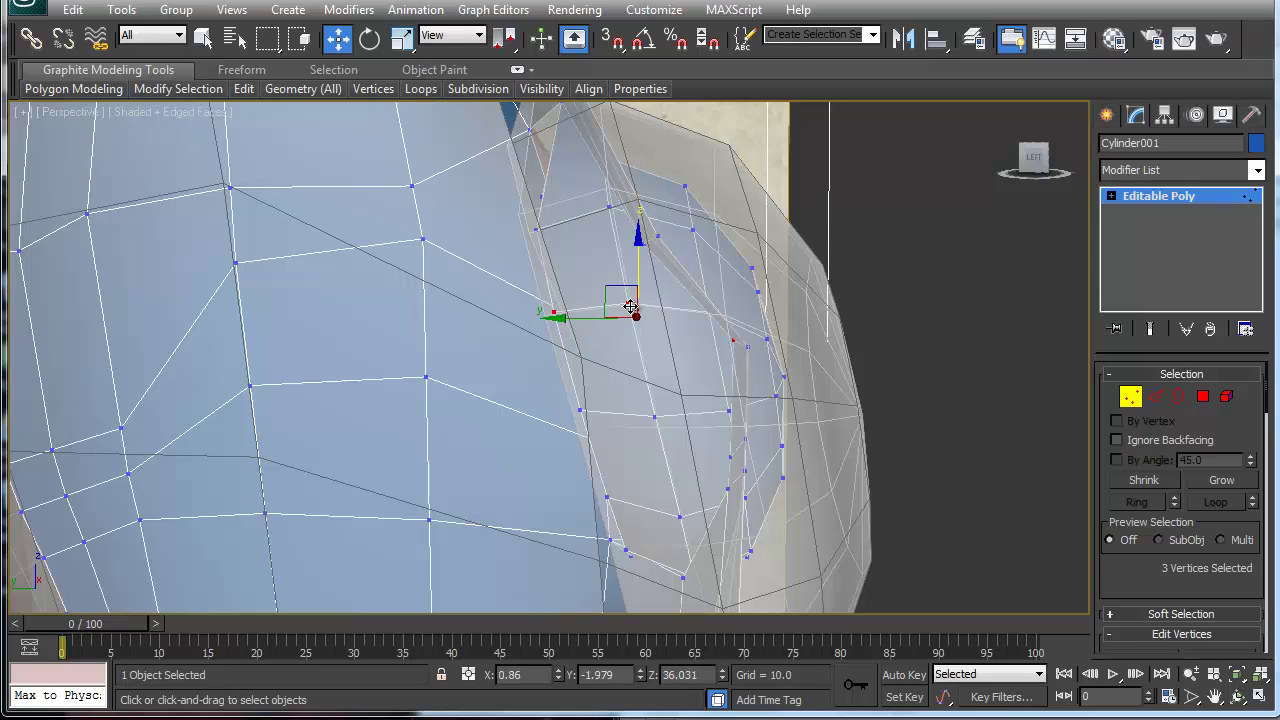
click(623, 305)
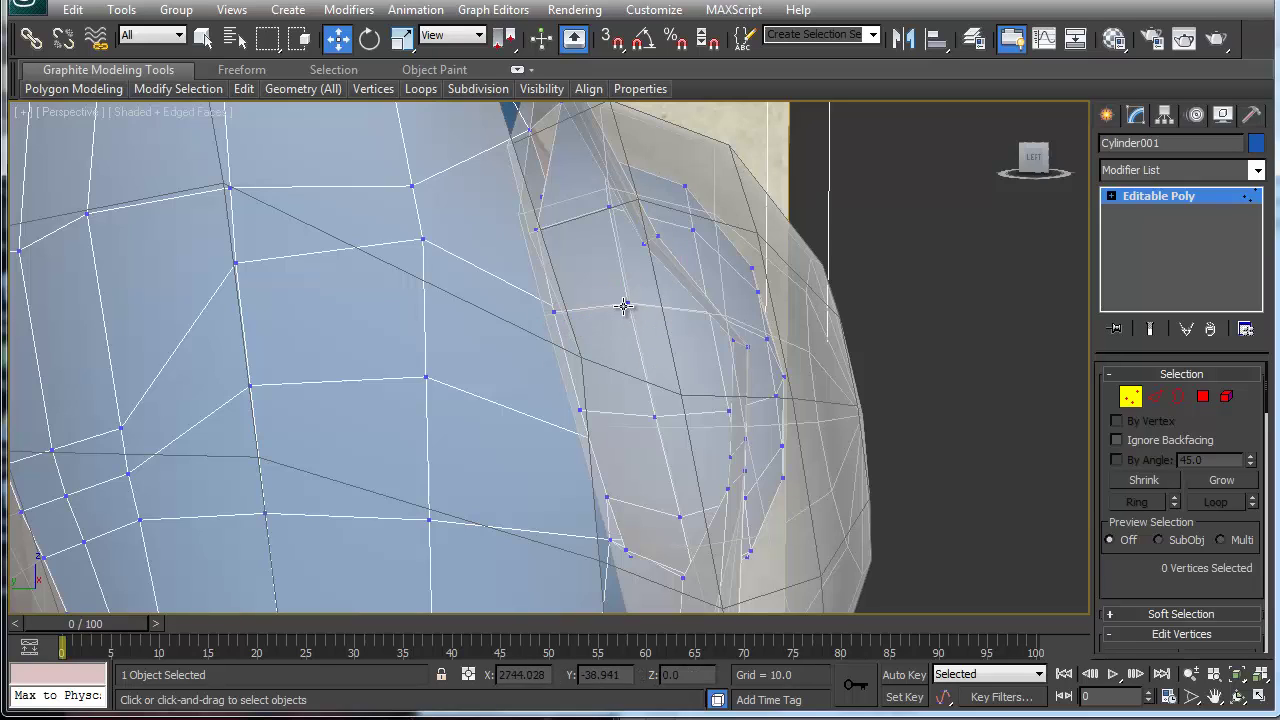
click(555, 316)
alt+middle_drag(783, 435, 771, 411)
click(578, 378)
key(ctrl+alt+c)
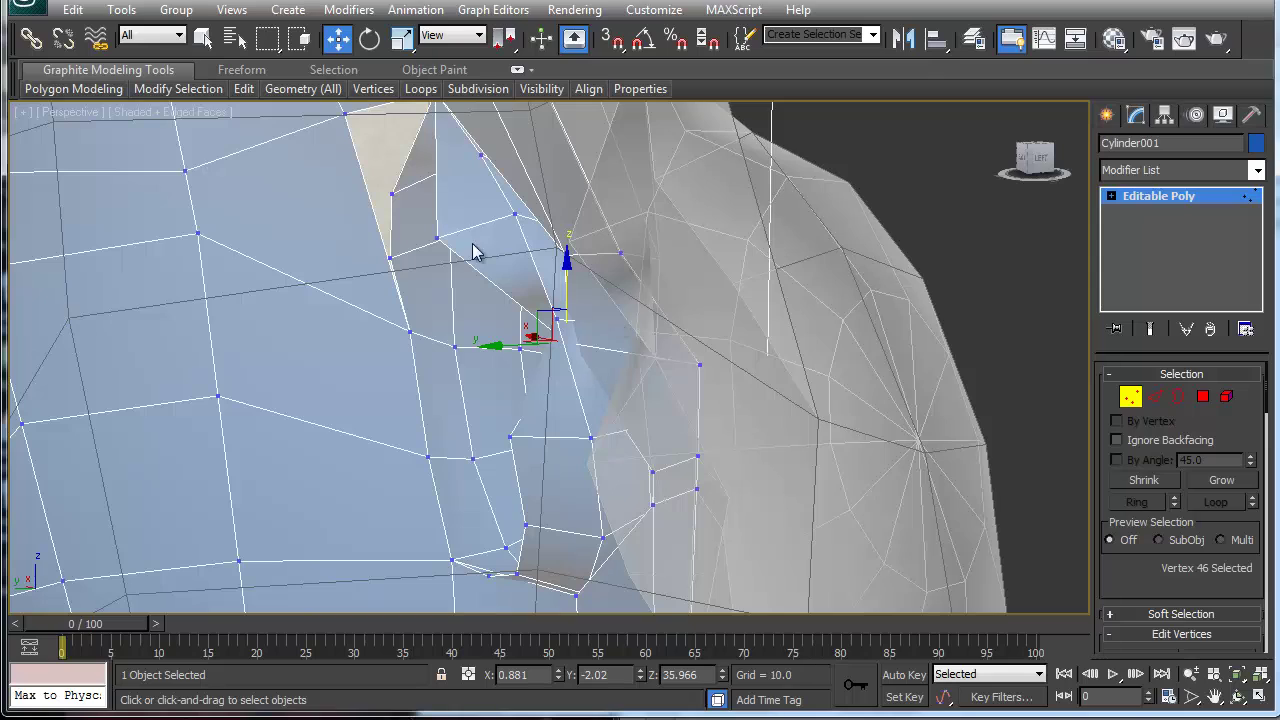
key(ctrl+z)
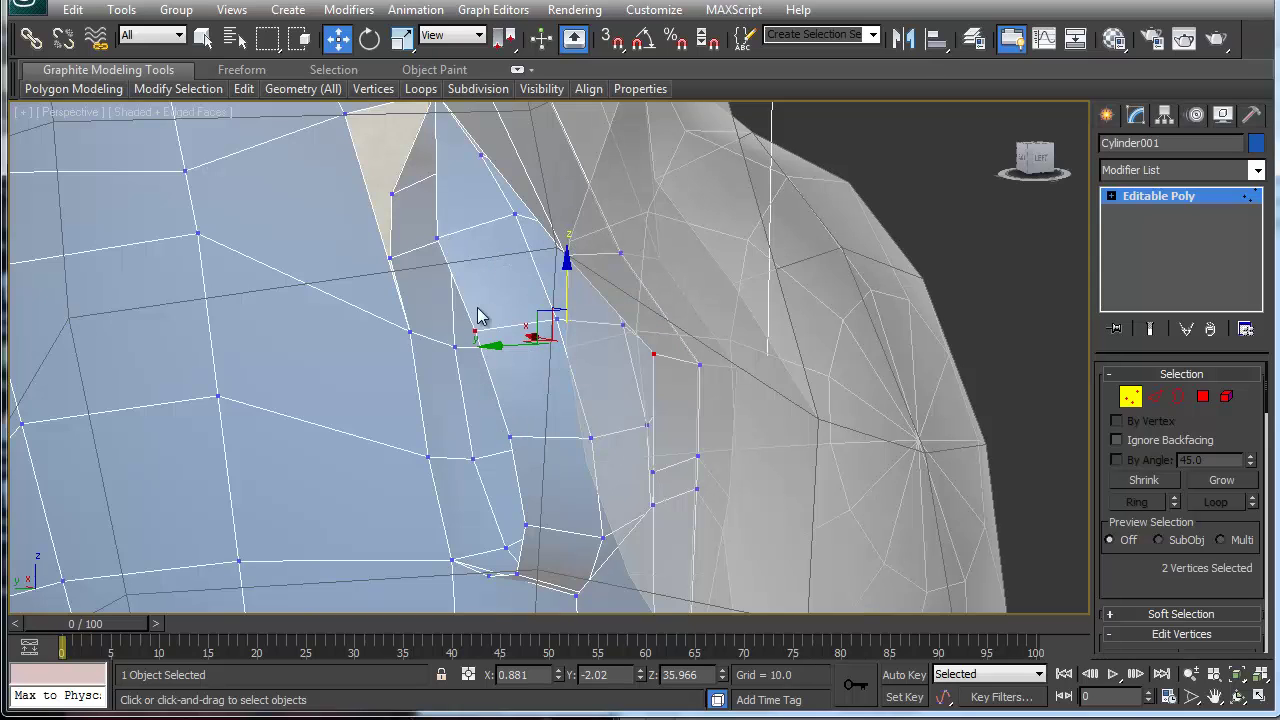
Add the rim vertex above to the selection and delete the three selected vertices beside the breast's inner side.
ctrl+click(439, 237)
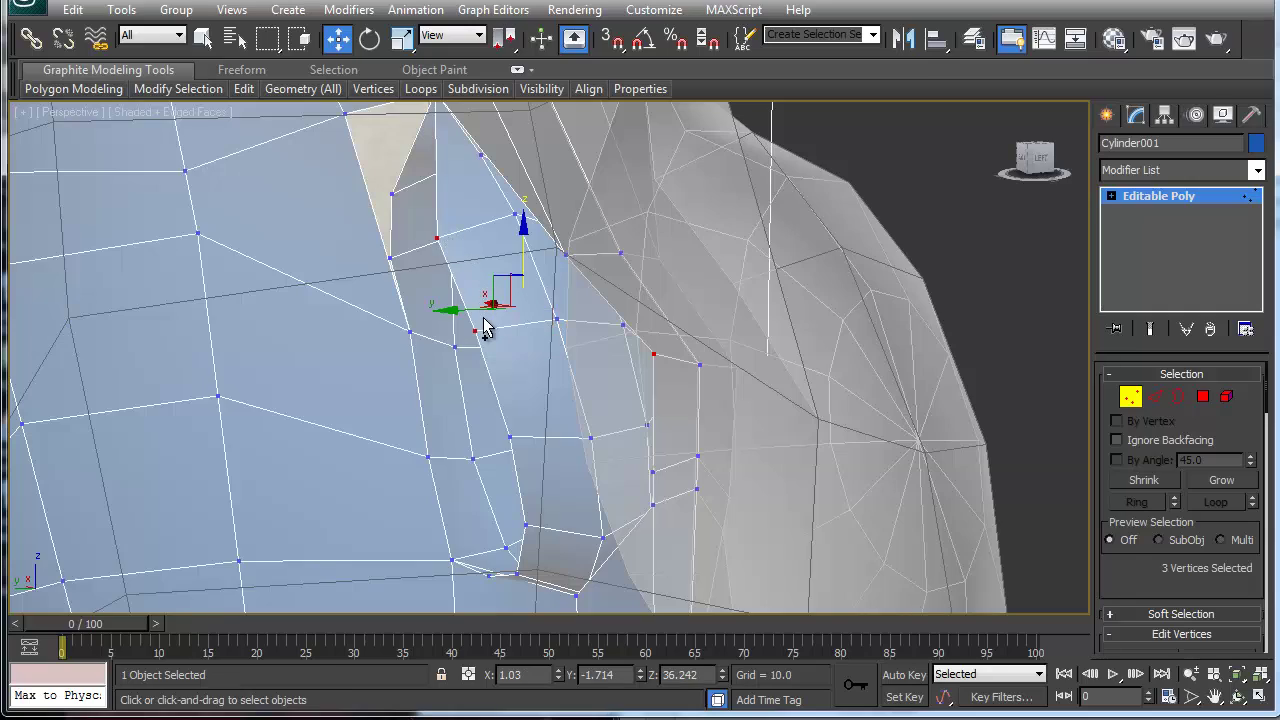
key(Delete)
Collapse the breast's upper inner rim vertex with the torso corner vertex next to it.
alt+middle_drag(555, 257, 412, 272)
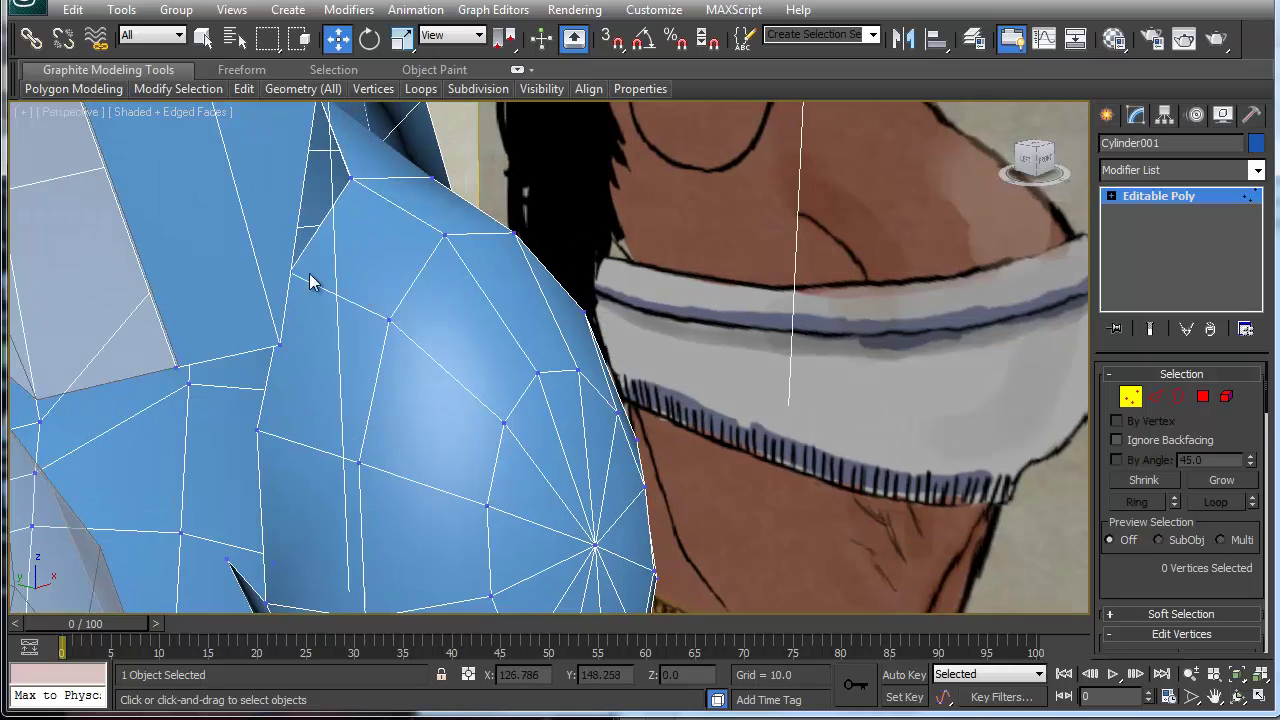
click(286, 270)
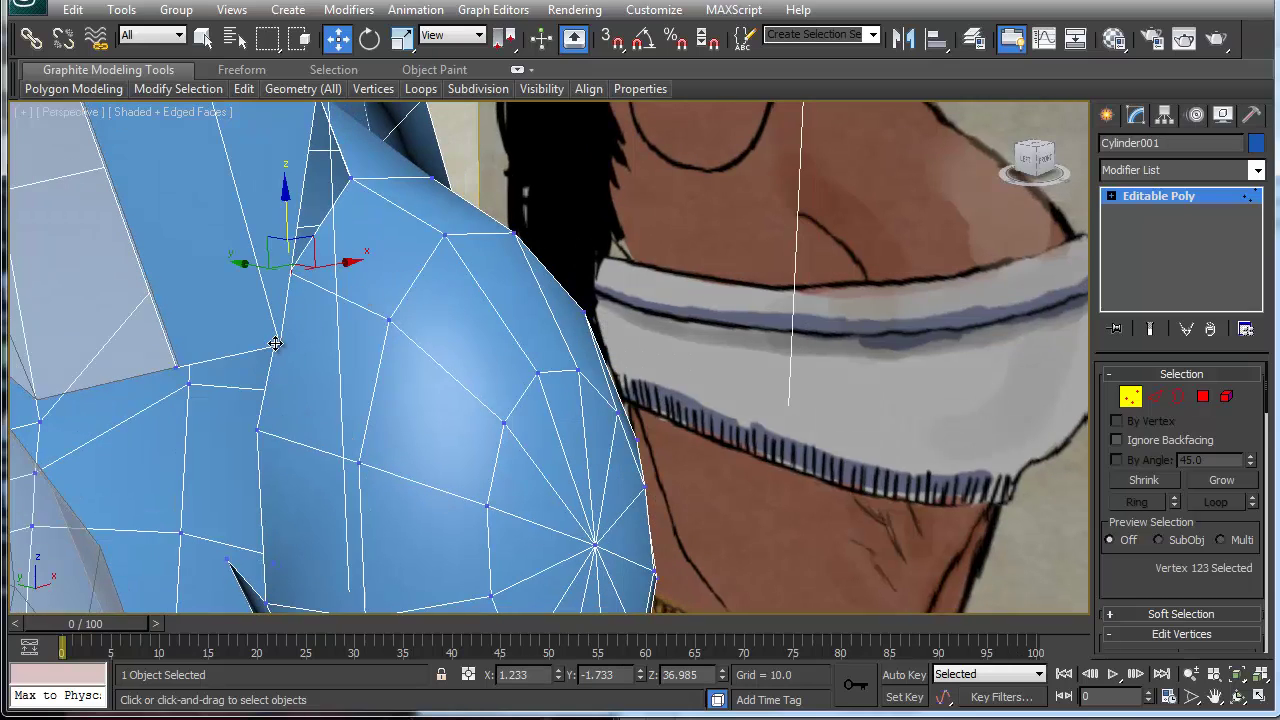
ctrl+click(275, 343)
key(ctrl+alt+c)
Extrude two open edges along the breast's inner rim toward the body's centre line to form new faces.
alt+middle_drag(344, 357, 531, 289)
alt+middle_drag(478, 368, 515, 400)
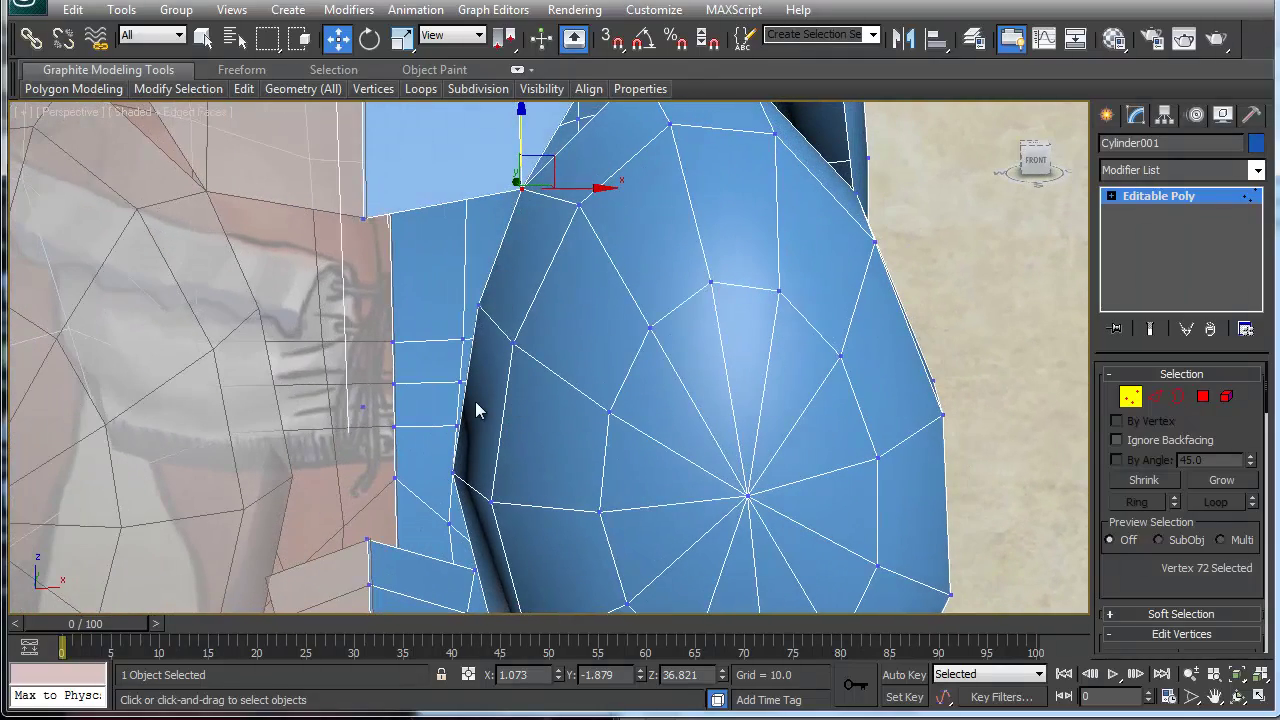
alt+middle_drag(470, 448, 512, 450)
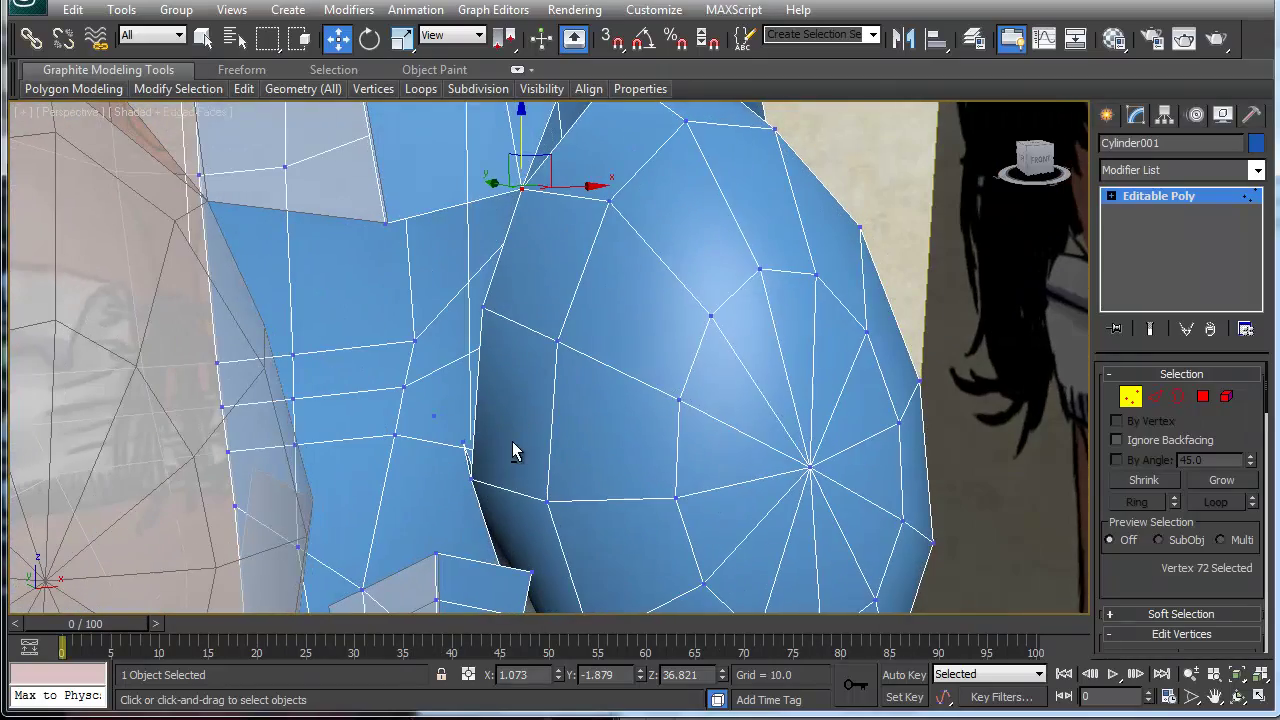
key(2)
click(503, 256)
ctrl+click(480, 373)
alt+middle_drag(565, 380, 509, 375)
drag(537, 318, 422, 300)
Move the new strip's top vertex to the torso corner at the centre line and collapse the two vertices.
key(1)
drag(445, 190, 381, 230)
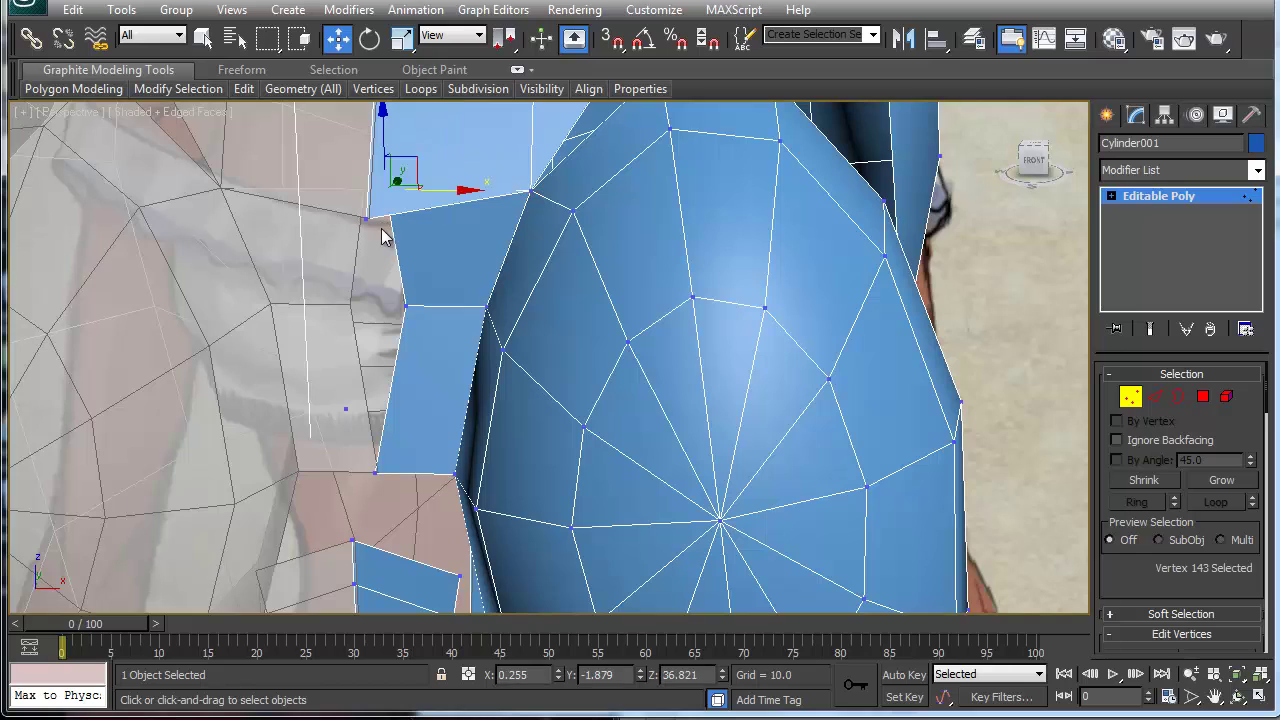
ctrl+click(366, 220)
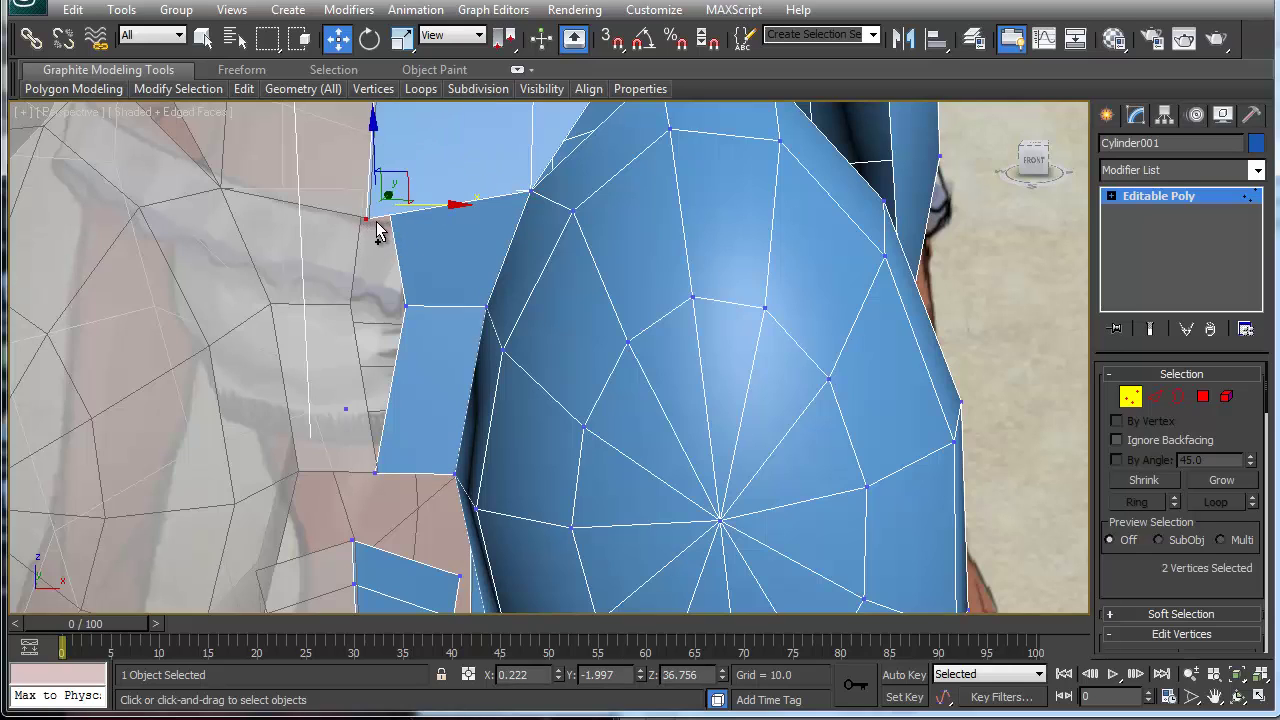
key(ctrl+alt+c)
Adjust the joined corner vertex and the new strip vertex below it so they line up along the centre line.
alt+middle_drag(390, 285, 525, 300)
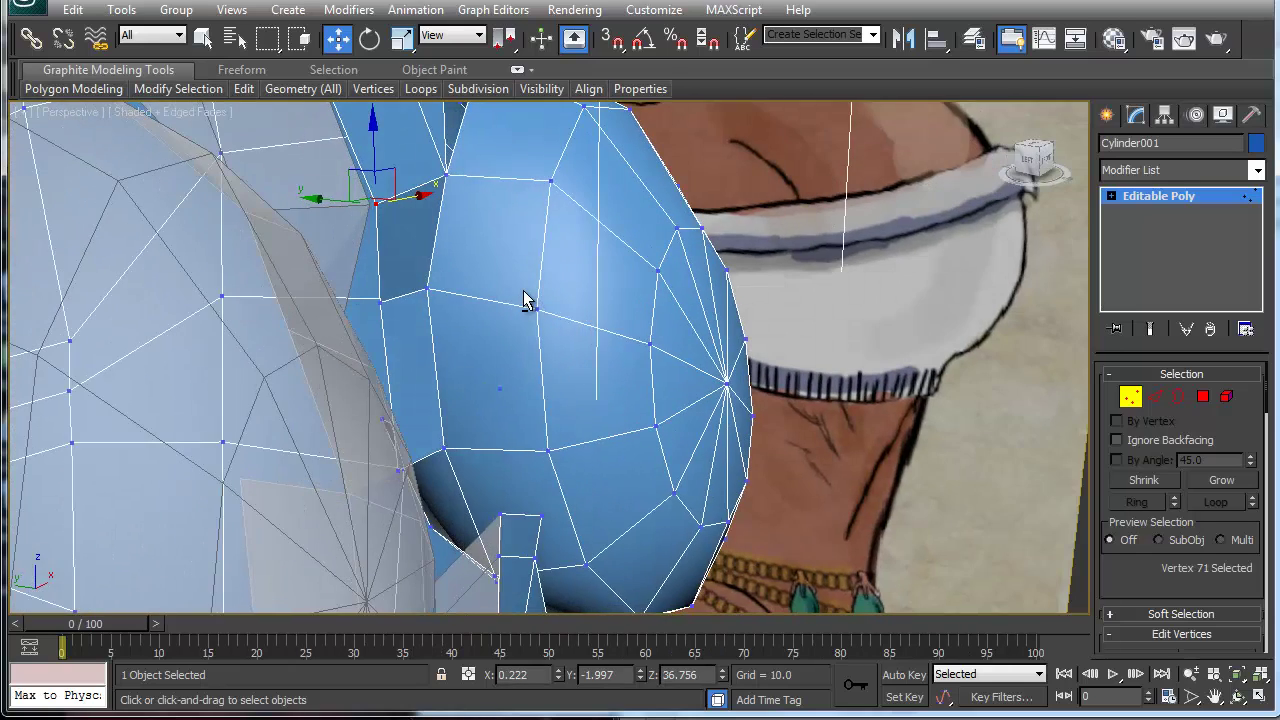
drag(335, 198, 349, 201)
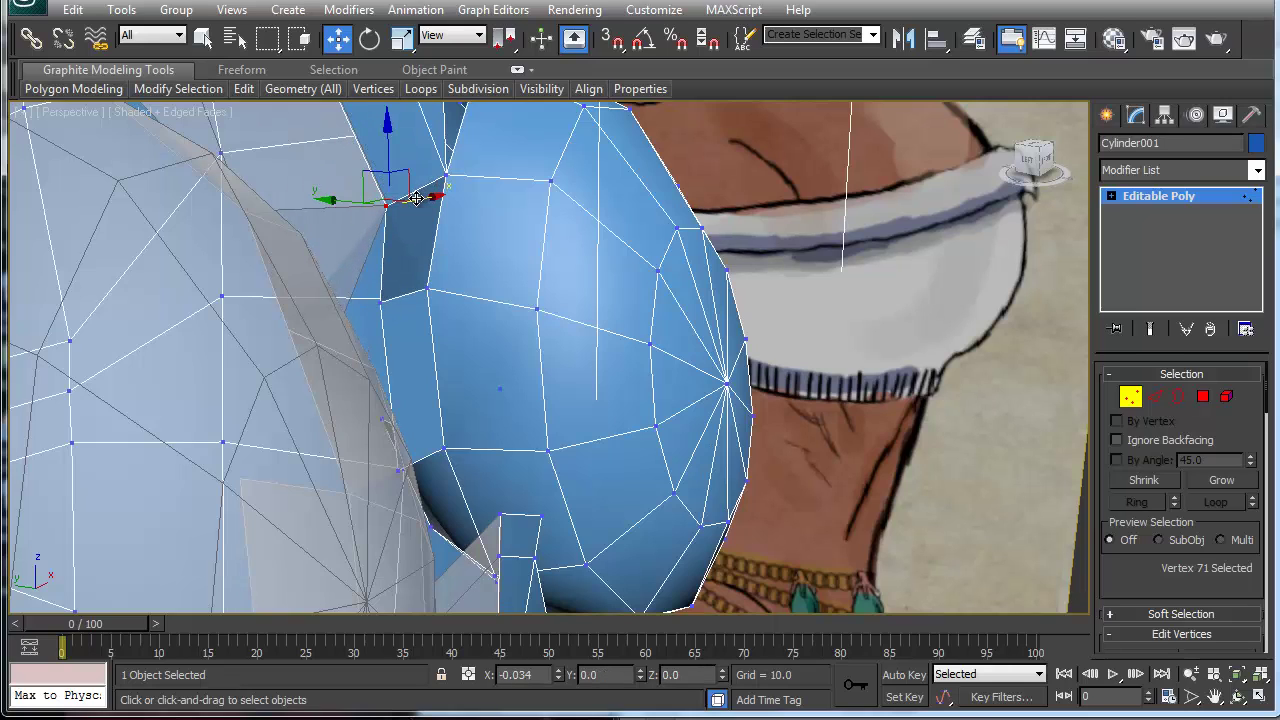
click(380, 298)
drag(333, 291, 357, 295)
drag(444, 293, 426, 298)
Move the breast's inner rim vertex toward the centre line and collapse the two overlapping vertices at the corner above it.
alt+middle_drag(454, 357, 503, 342)
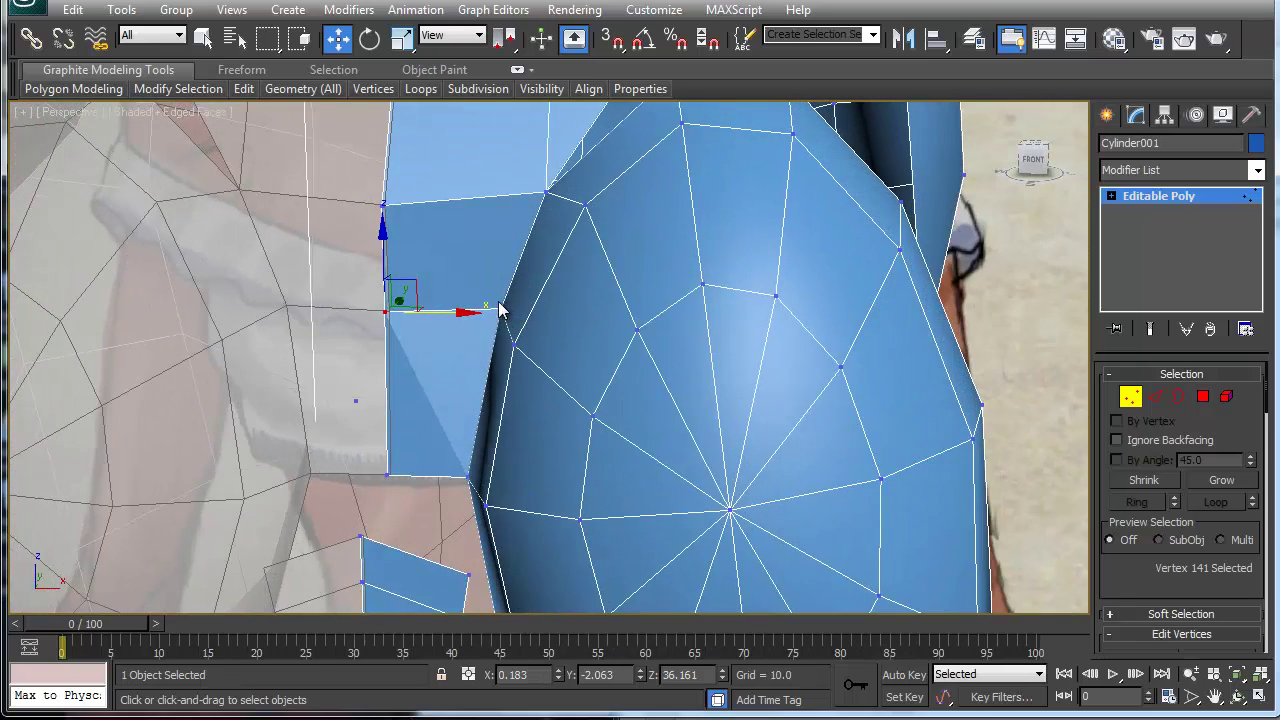
click(501, 308)
drag(552, 310, 504, 294)
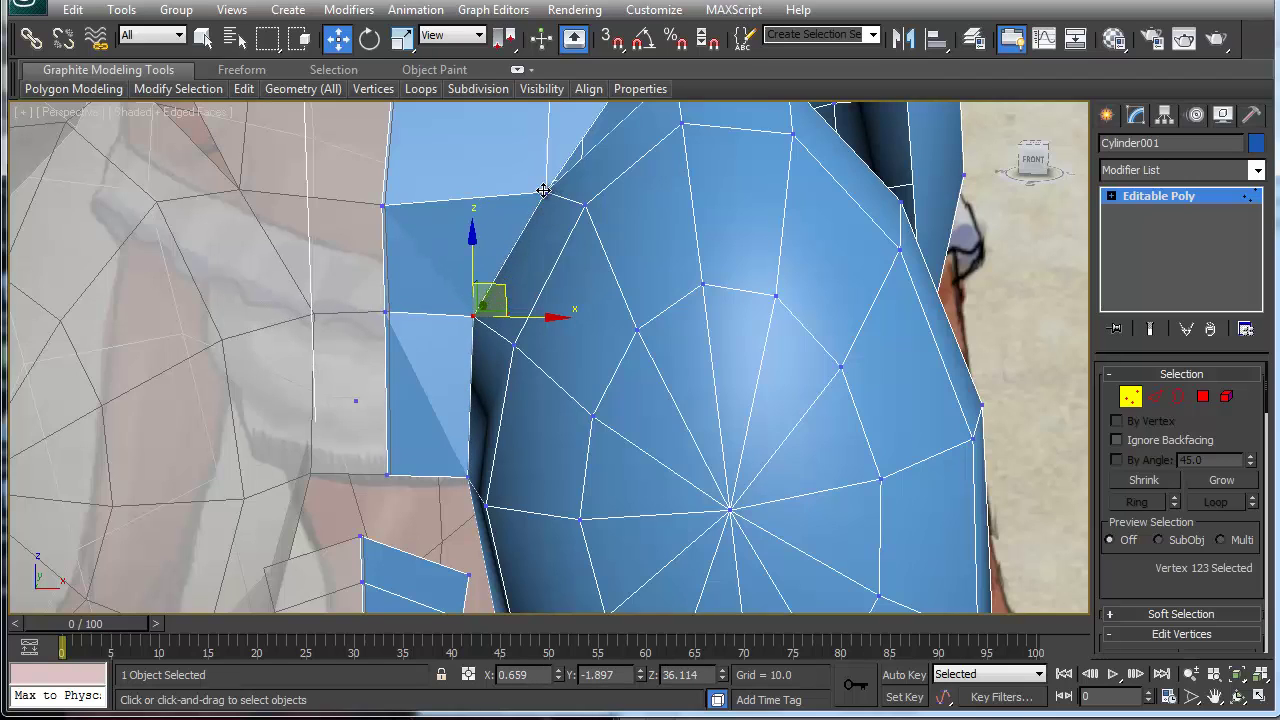
click(548, 192)
click(548, 194)
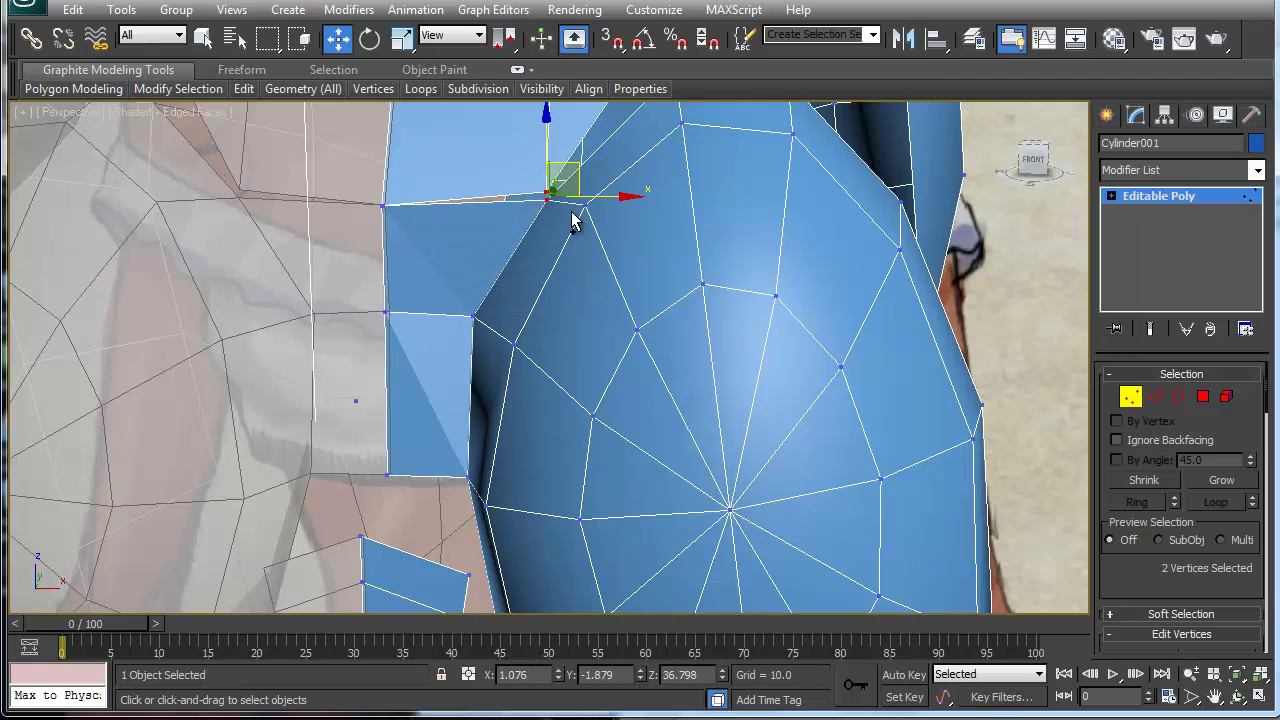
Cut an edge across the chest from the breast's top vertex to the centre line.
middle_drag(606, 183, 585, 488)
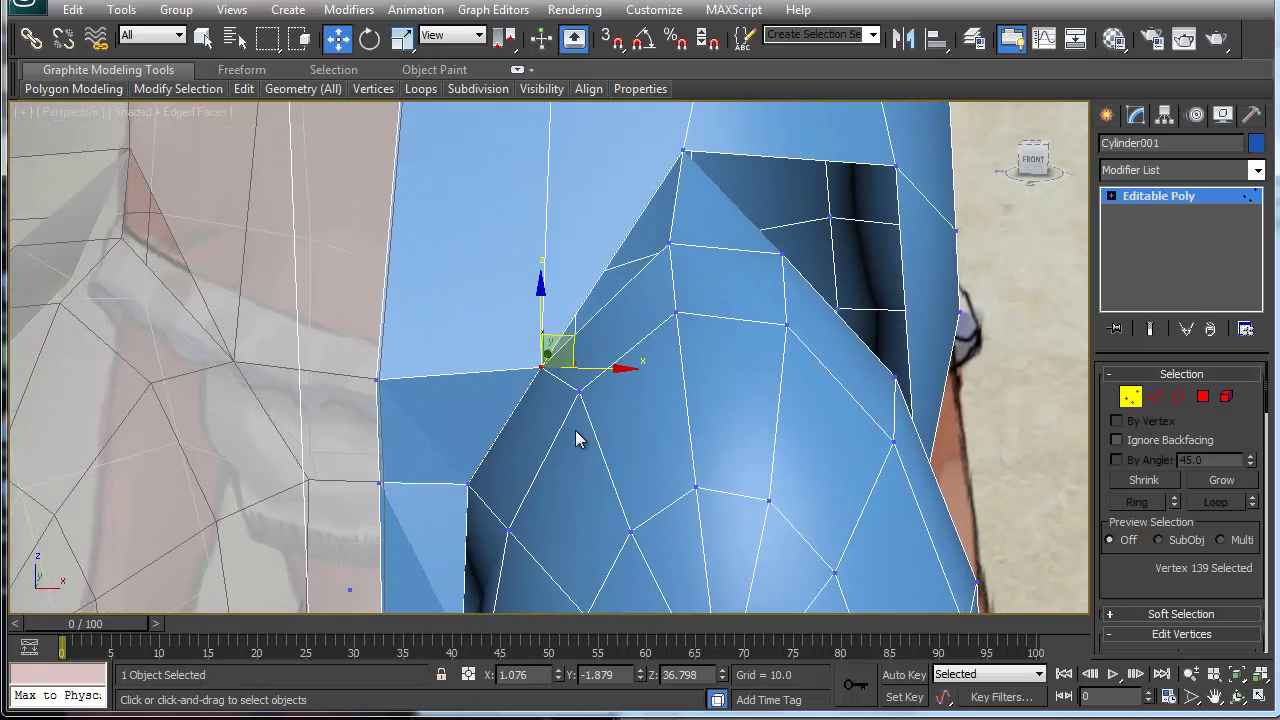
right_click(614, 245)
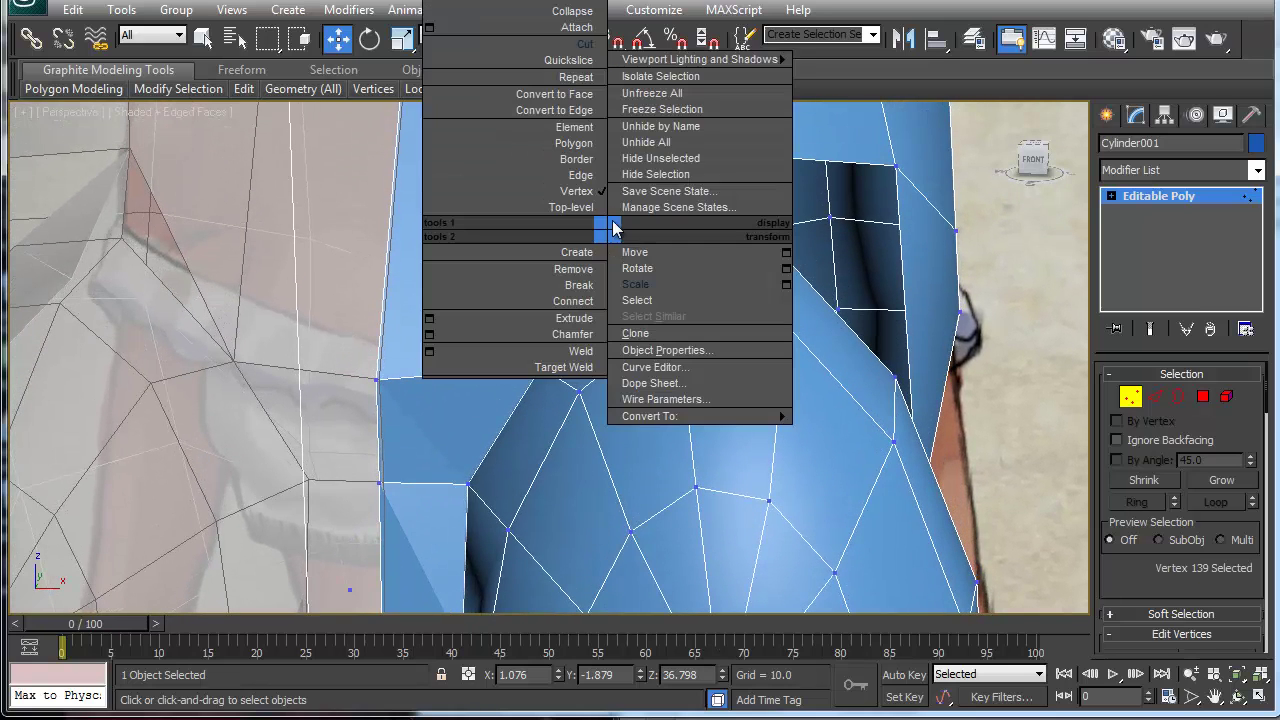
click(594, 46)
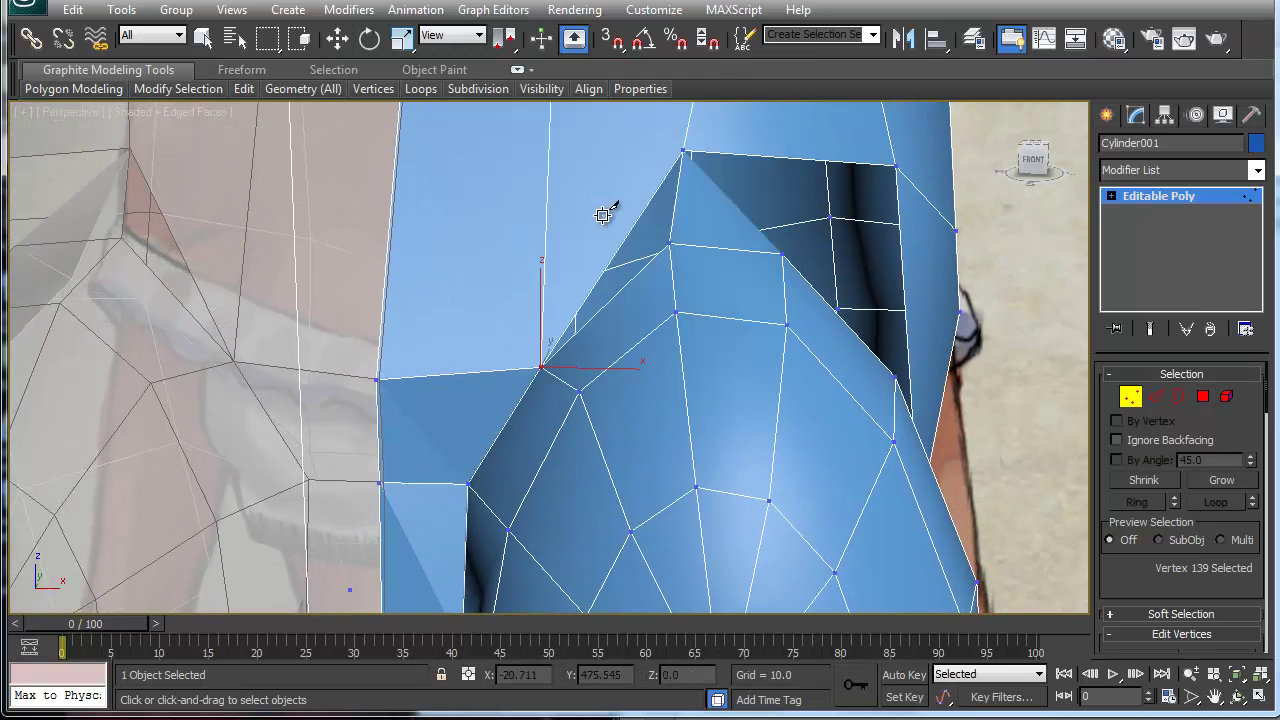
click(683, 150)
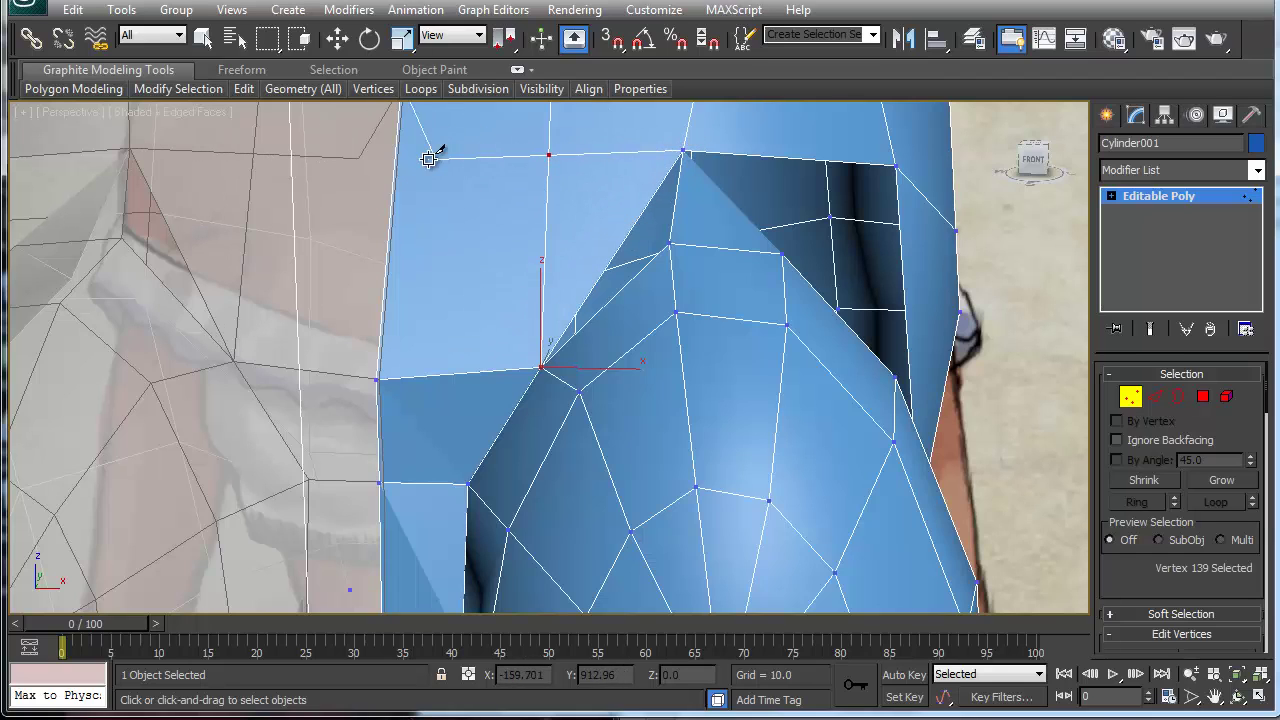
click(398, 155)
right_click(375, 162)
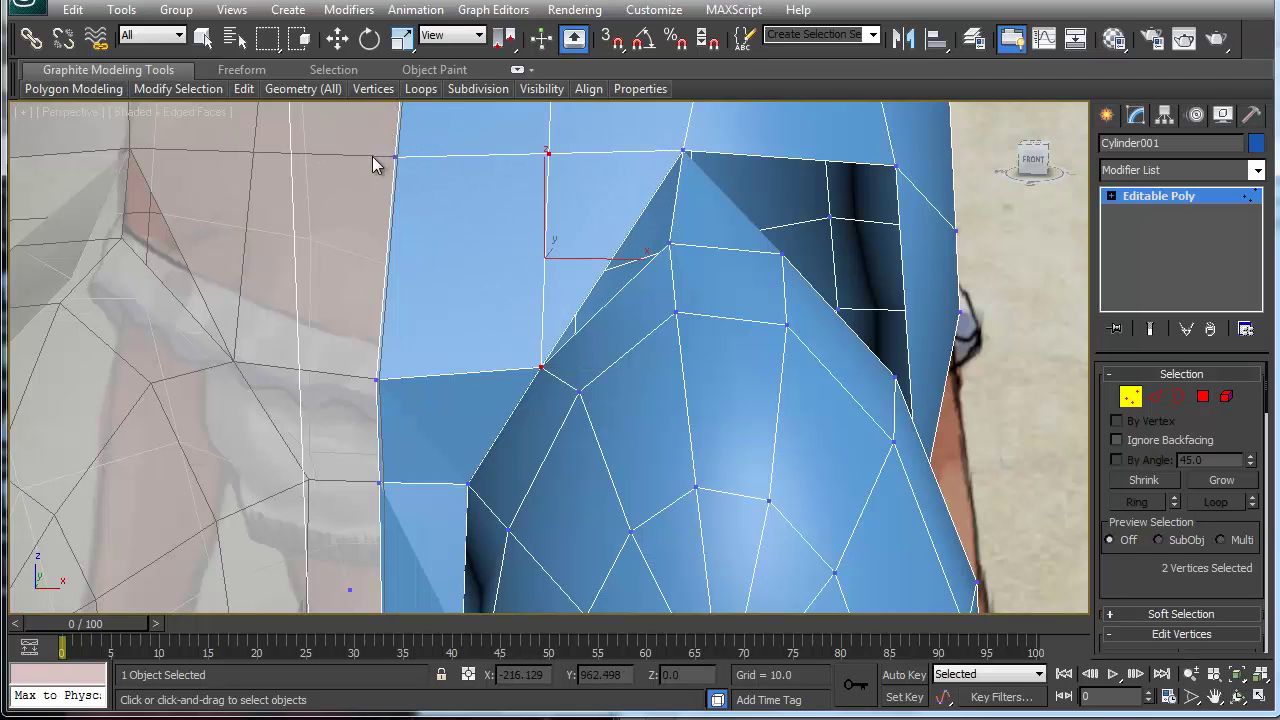
Cut a second cross edge lower on the chest, from the opening's inner edge to the centre line.
click(631, 228)
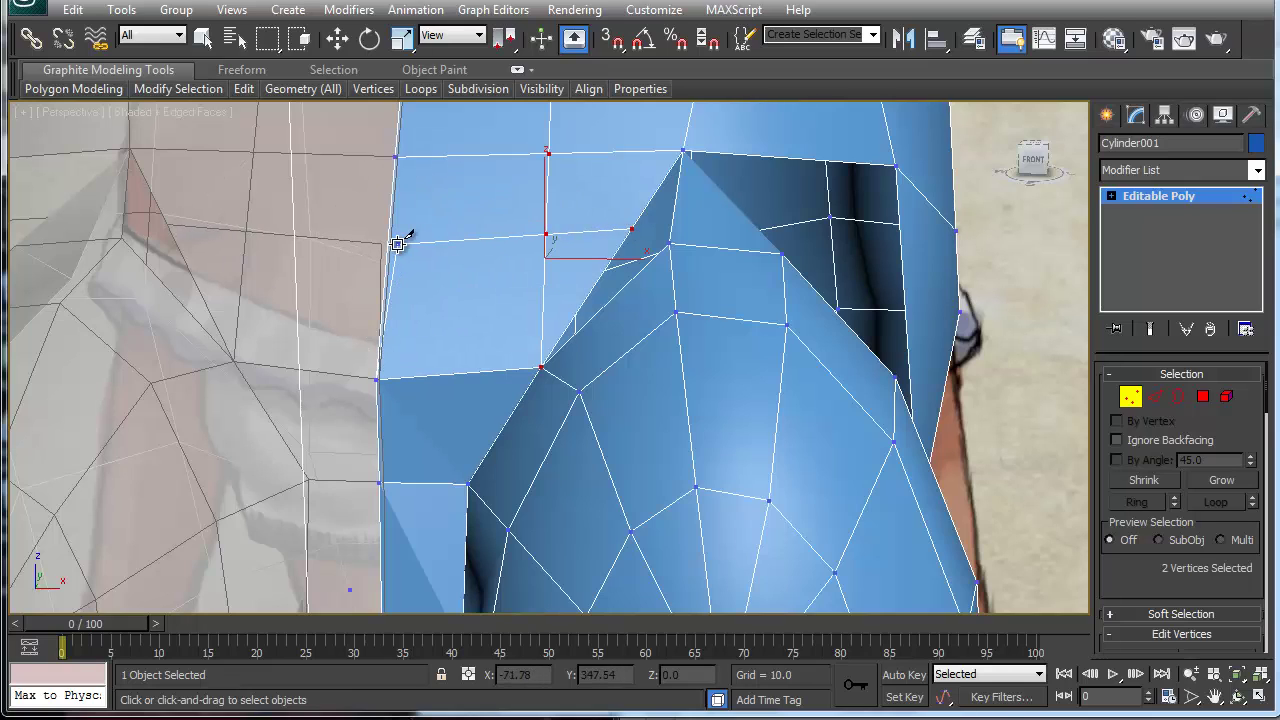
click(384, 243)
key(w)
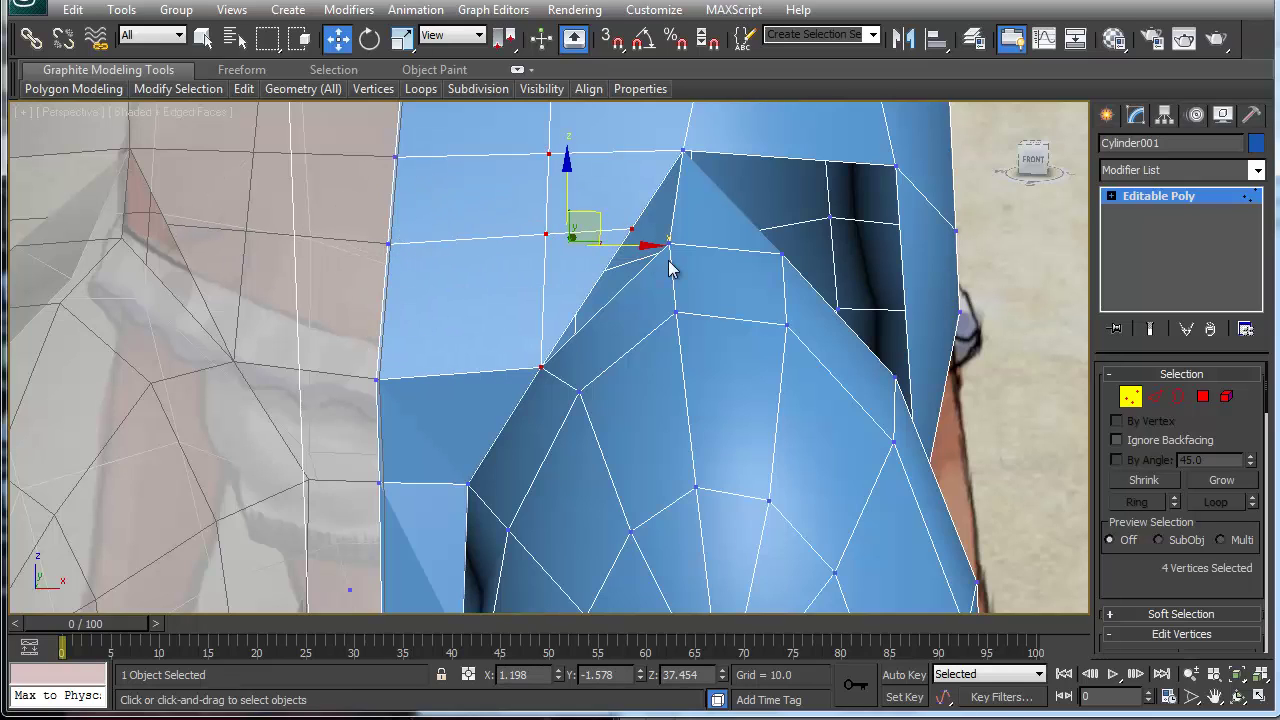
Collapse two vertex pairs, joining the breast's upper inner and upper outer rim vertices to the neighbouring torso vertices.
click(669, 243)
drag(636, 228, 634, 223)
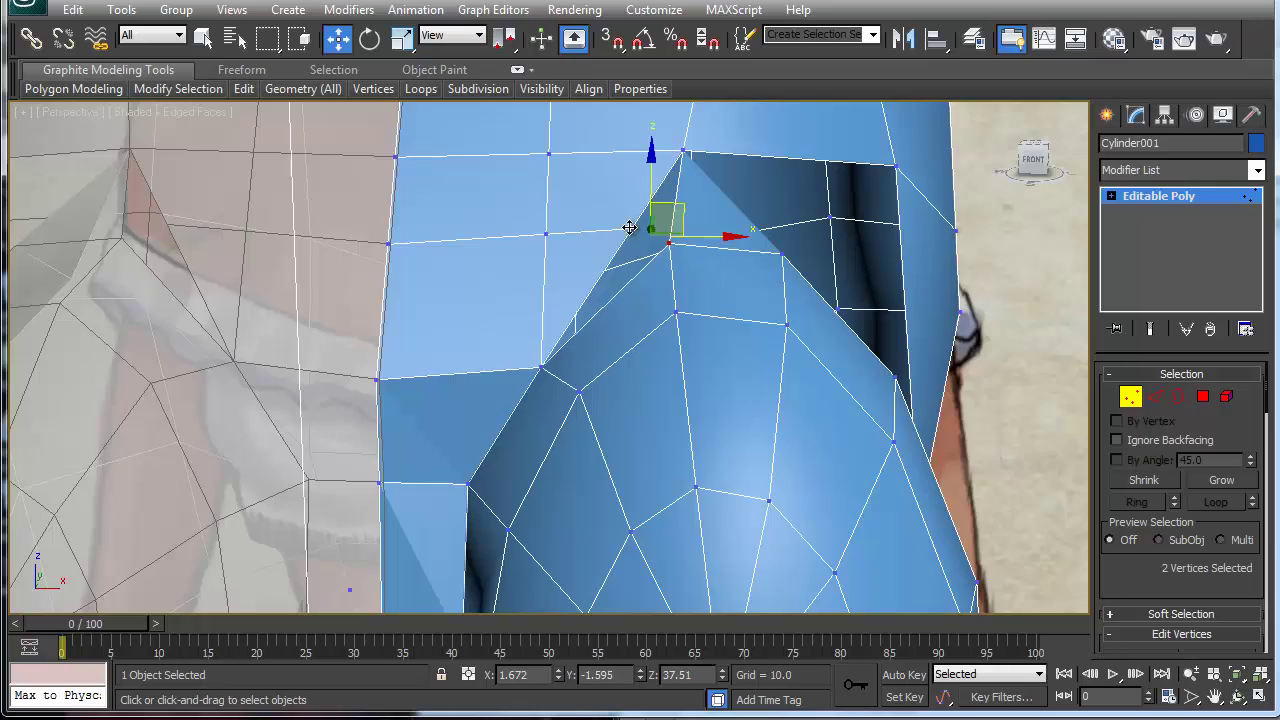
alt+middle_drag(800, 277, 690, 290)
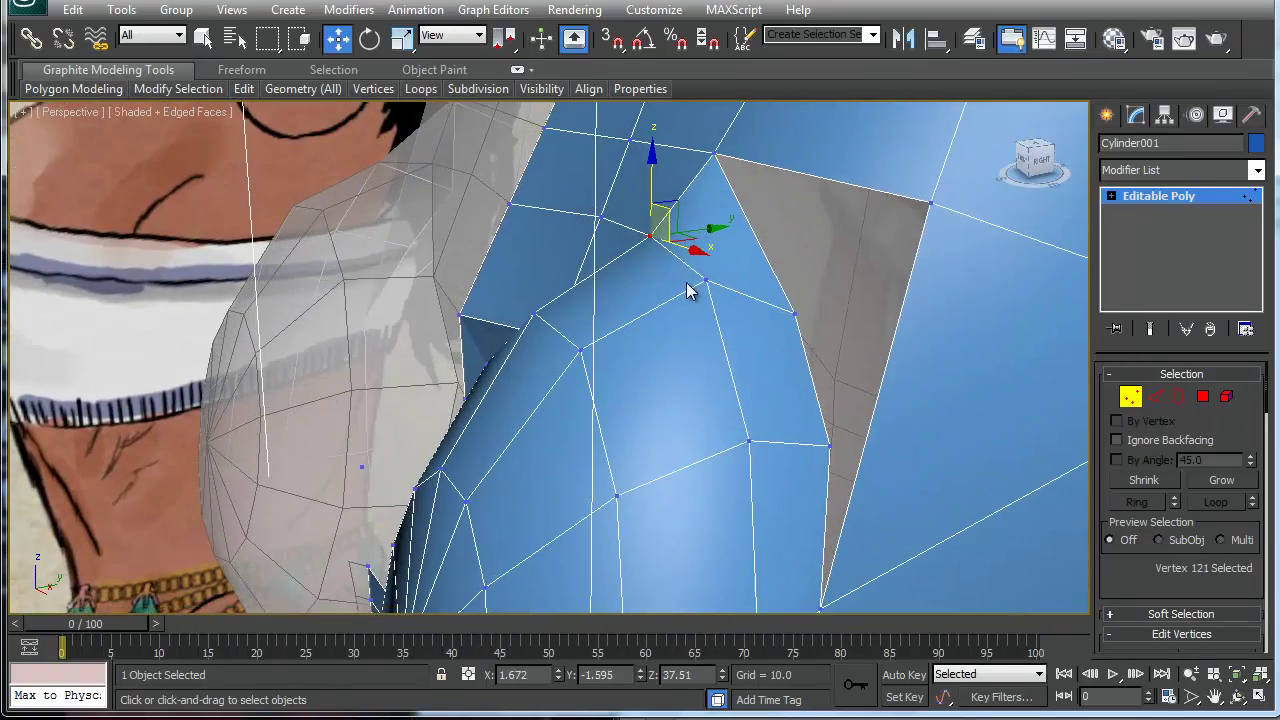
click(797, 316)
ctrl+click(929, 204)
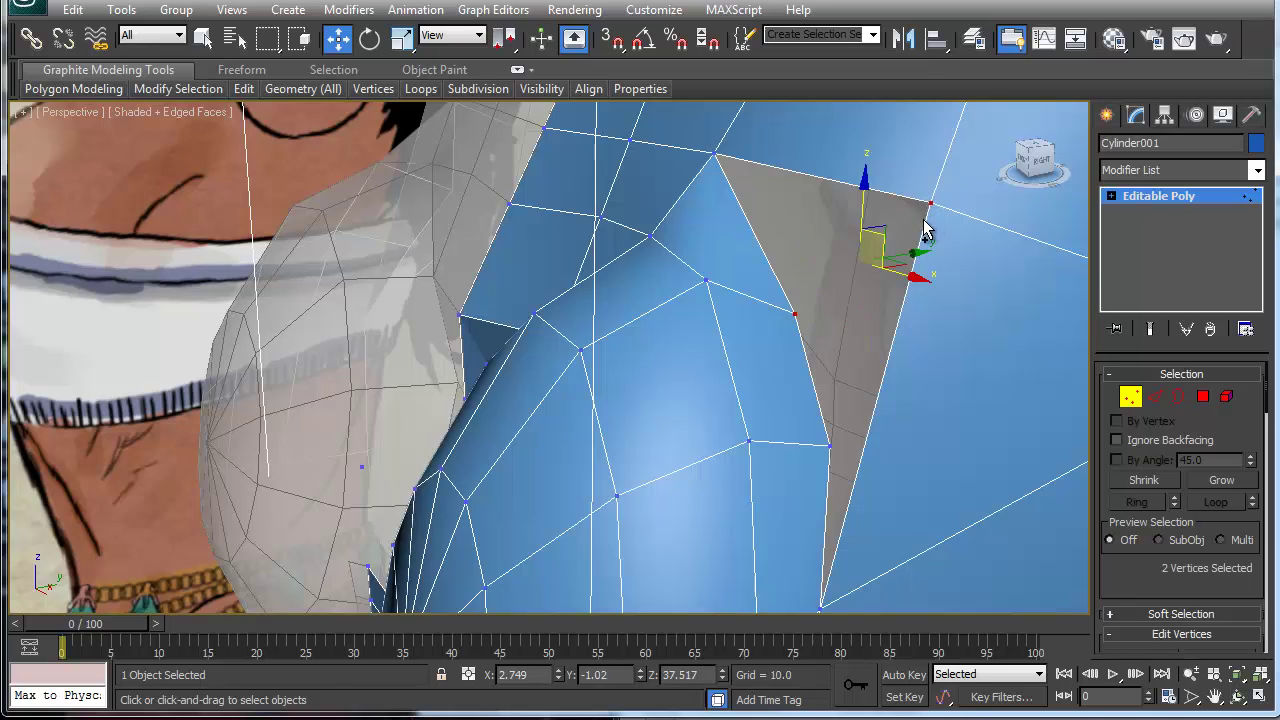
key(ctrl+alt+c)
alt+middle_drag(822, 404, 645, 299)
middle_drag(645, 299, 450, 176)
middle_drag(638, 320, 496, 321)
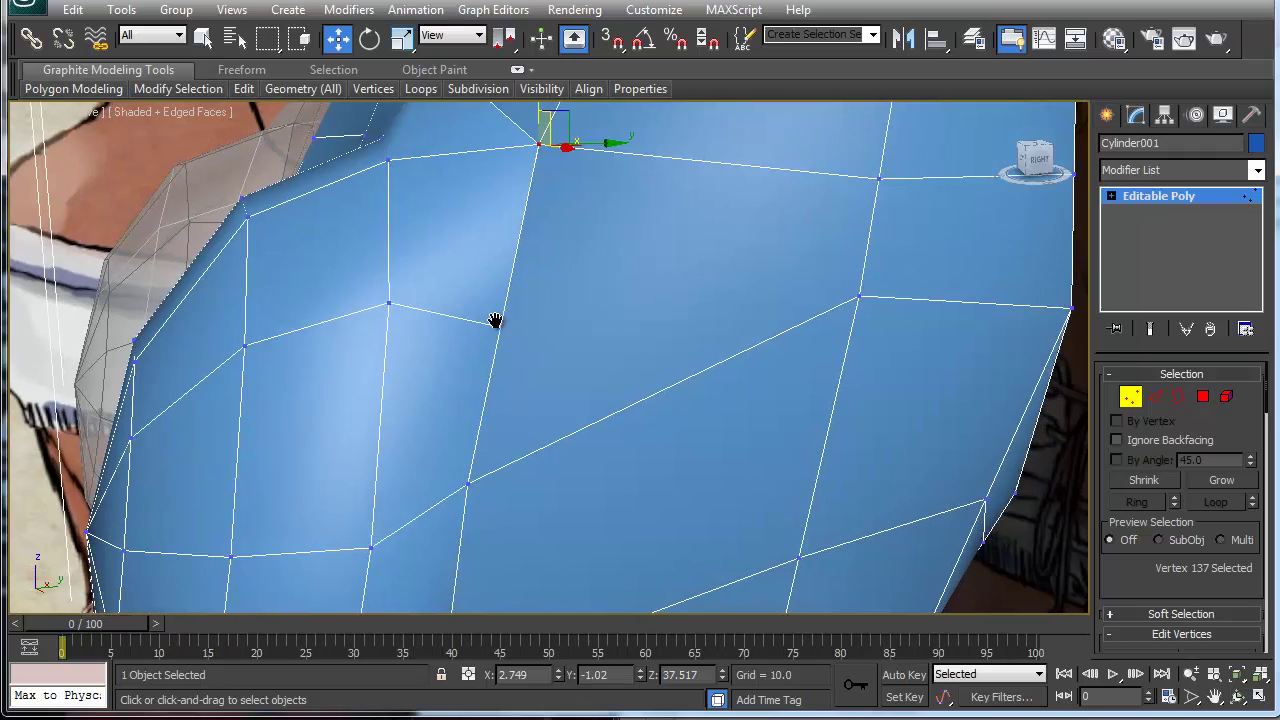
Connect the ring of six edges running around the torso's side to add an edge row level with the breast's outer rim vertex.
scroll(495, 320, down, 3)
alt+middle_drag(645, 355, 548, 360)
right_click(528, 336)
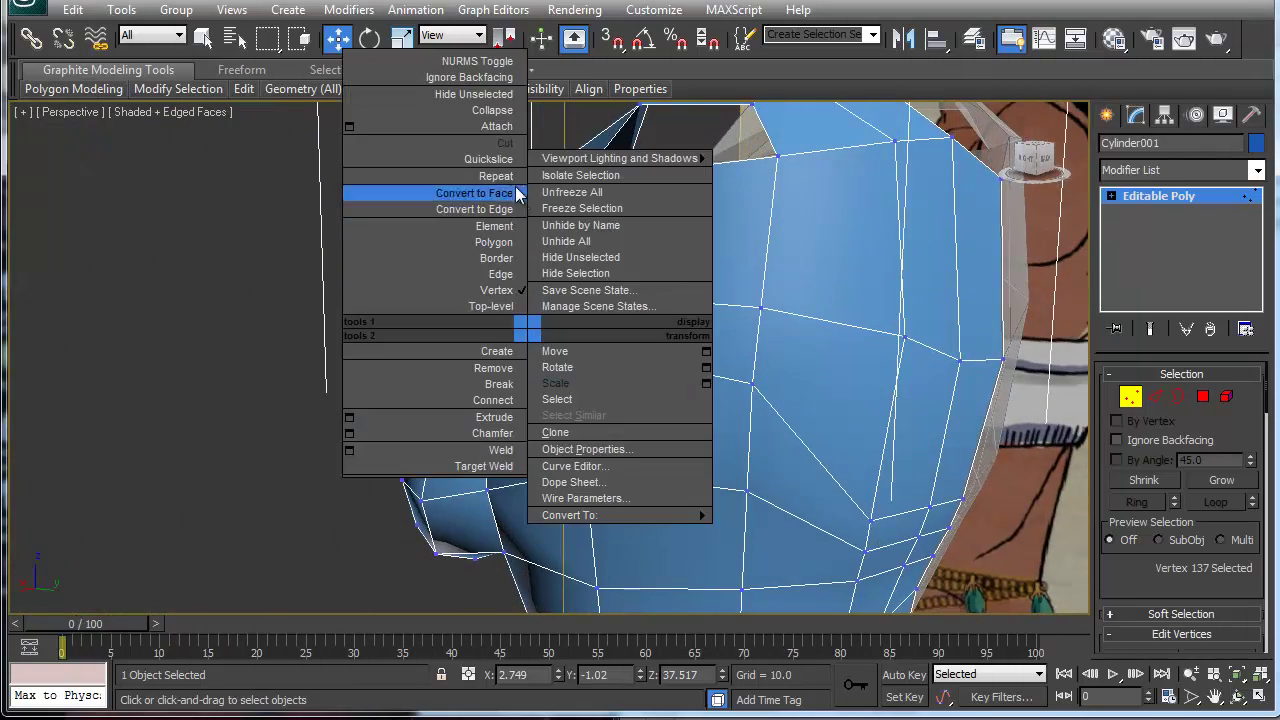
click(507, 144)
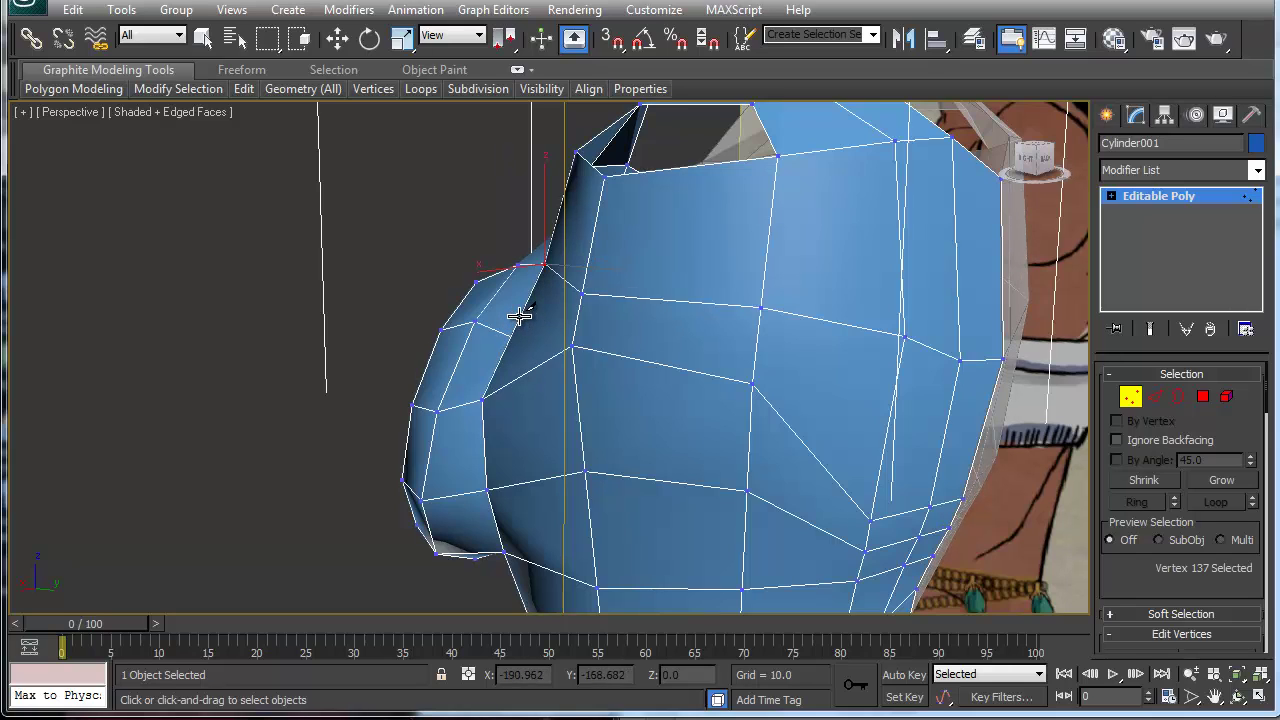
key(2)
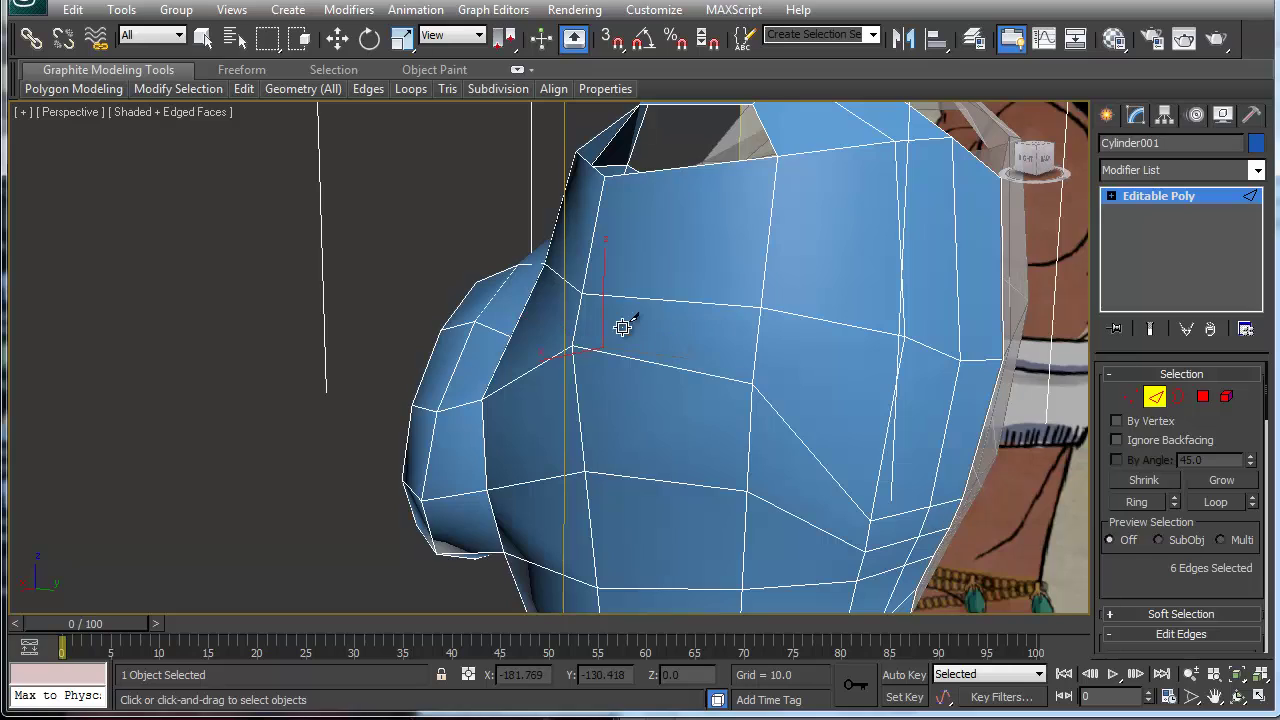
click(577, 322)
key(w)
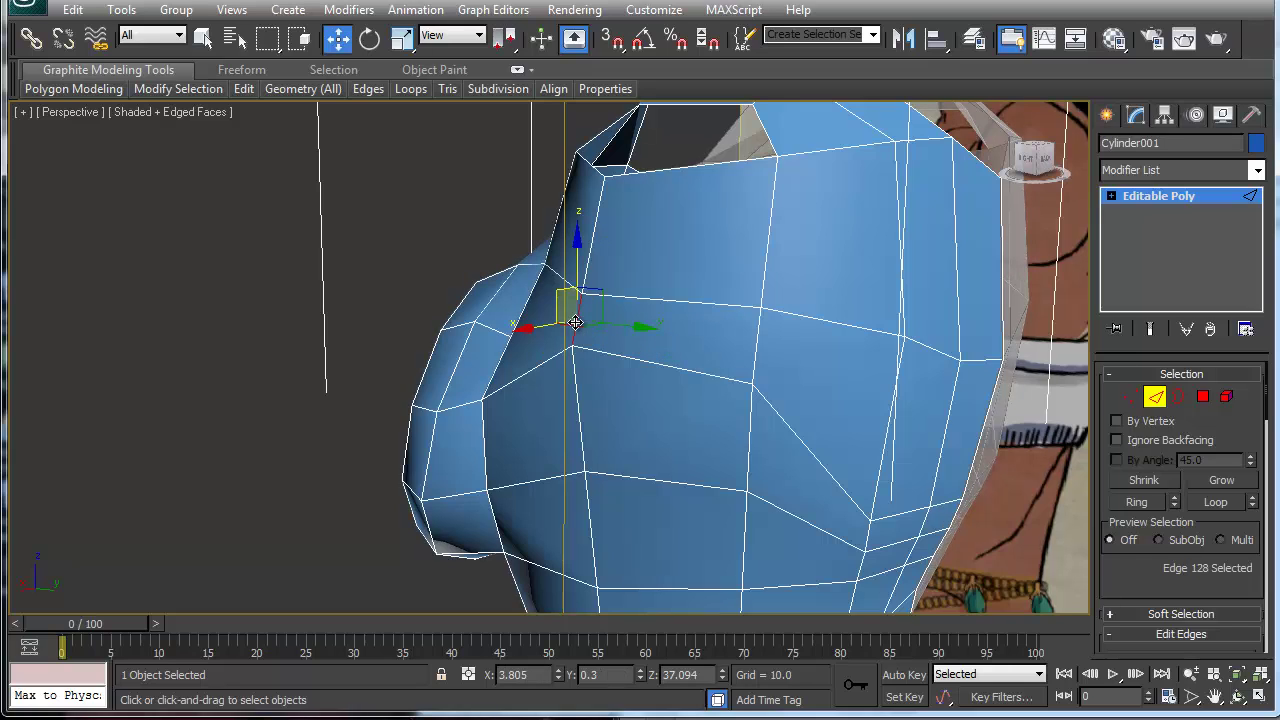
key(alt+r)
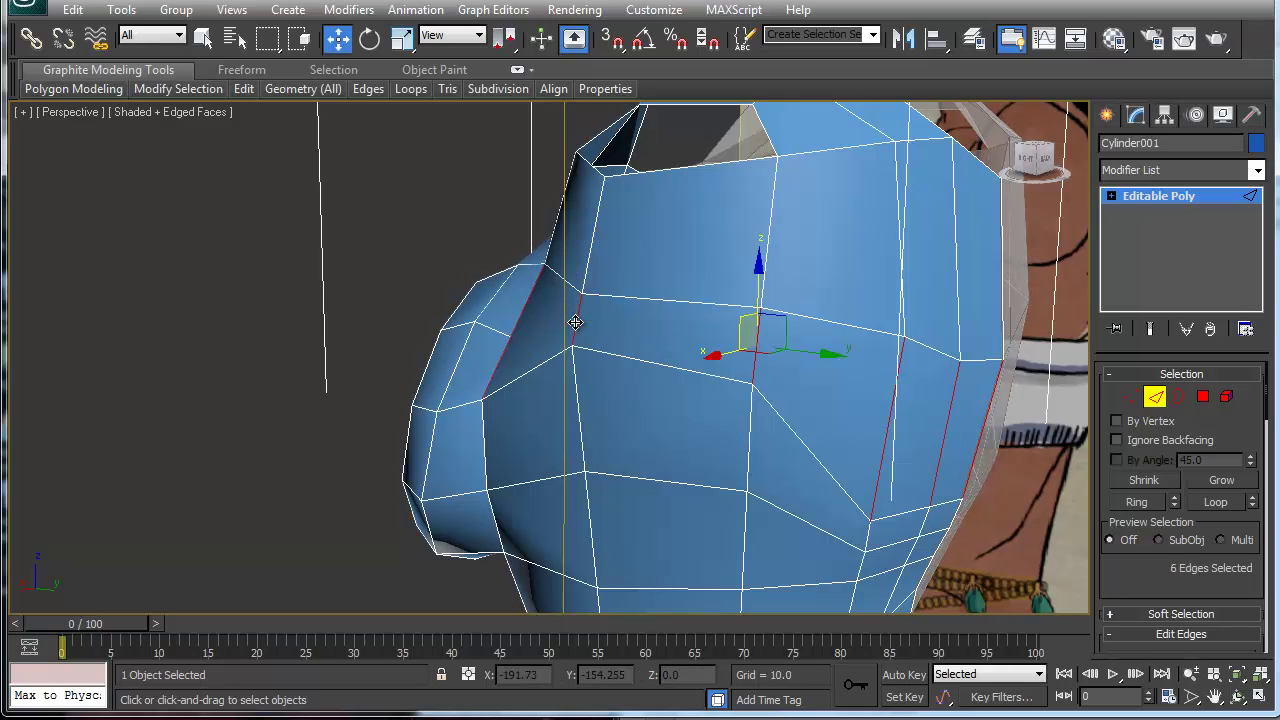
right_click(566, 318)
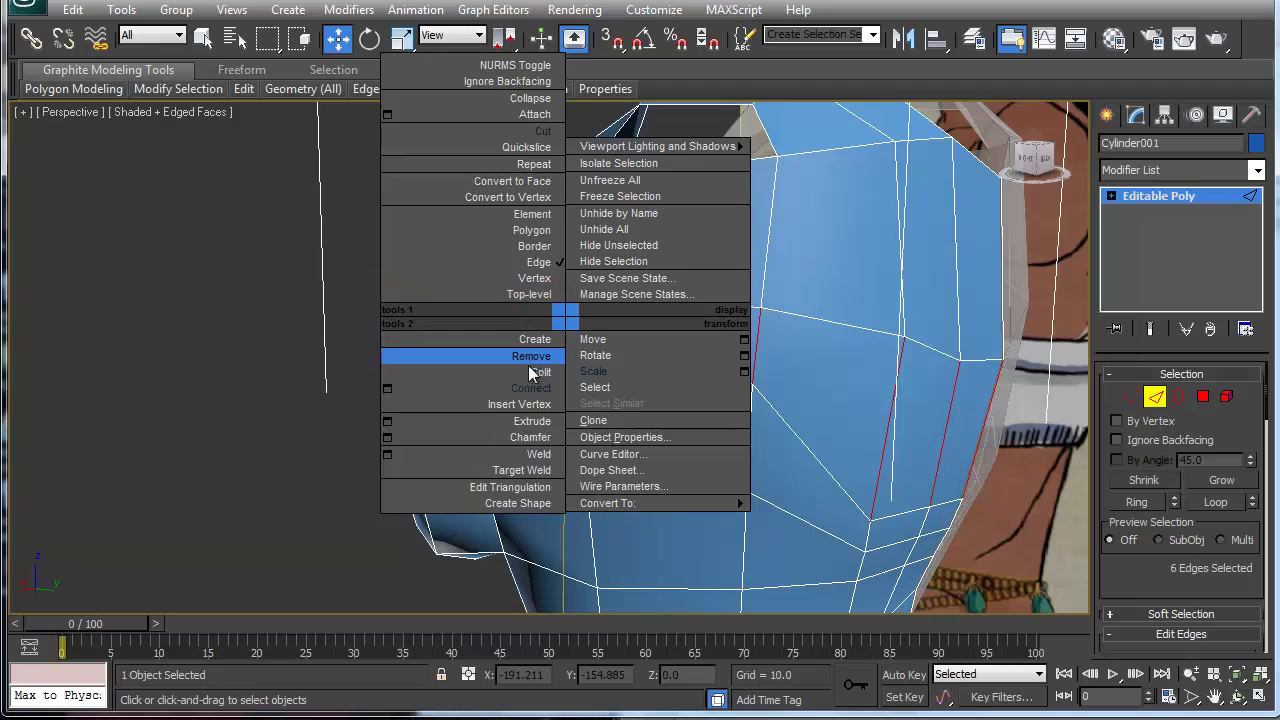
click(529, 356)
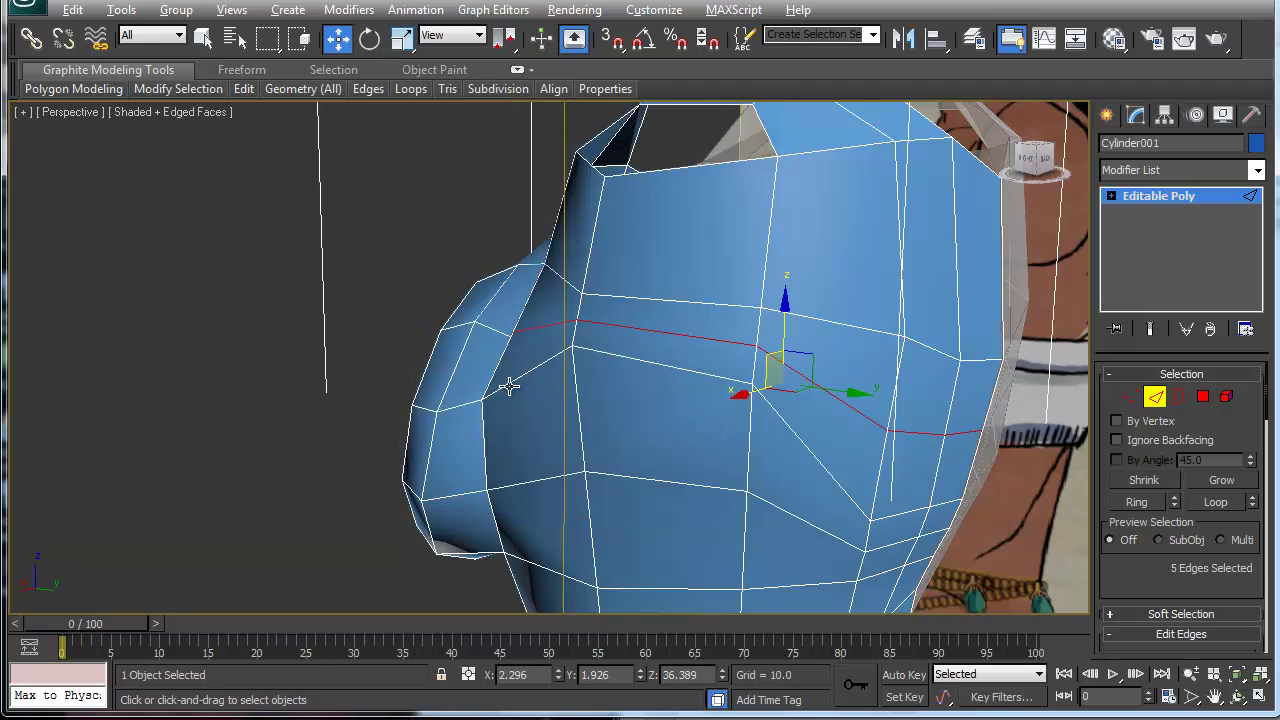
Move the breast's outer rim vertex on the new edge row slightly outward along X, to about 3.2.
alt+middle_drag(509, 386, 634, 403)
key(1)
click(524, 397)
click(544, 434)
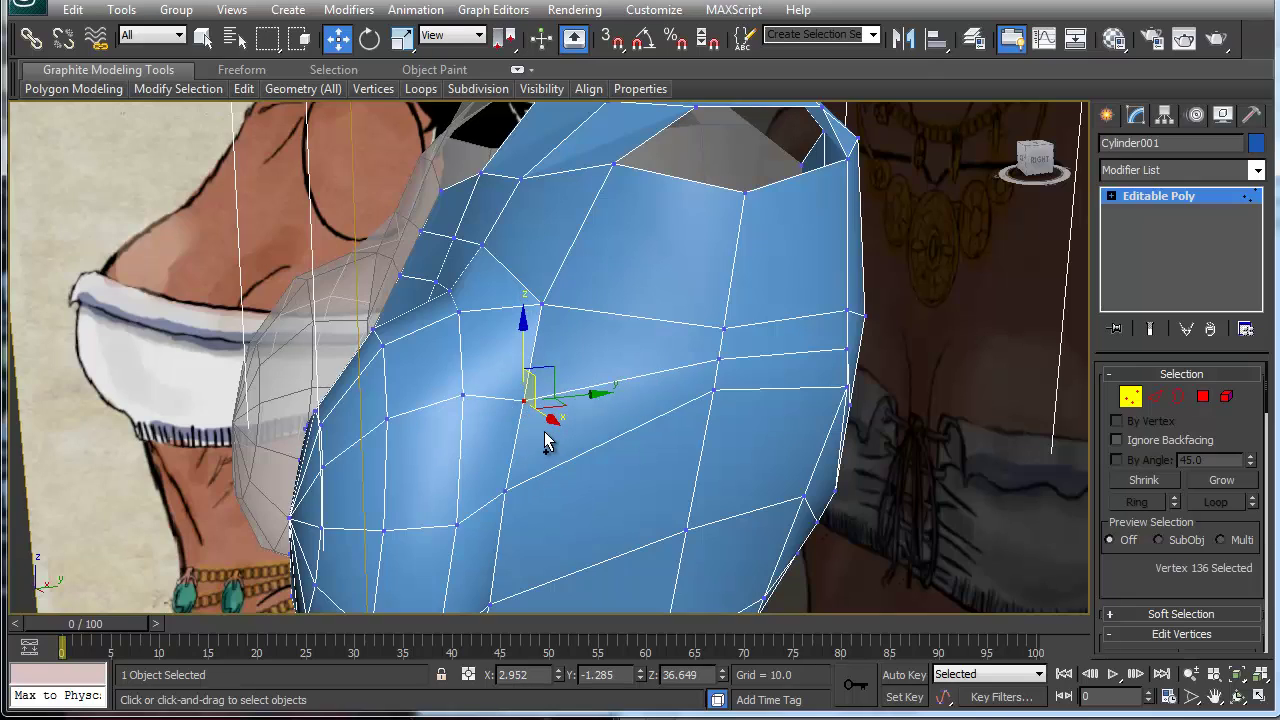
alt+middle_drag(545, 438, 633, 436)
mouse_move(586, 403)
mouse_down()
mouse_move(610, 402)
mouse_move(598, 406)
mouse_up()
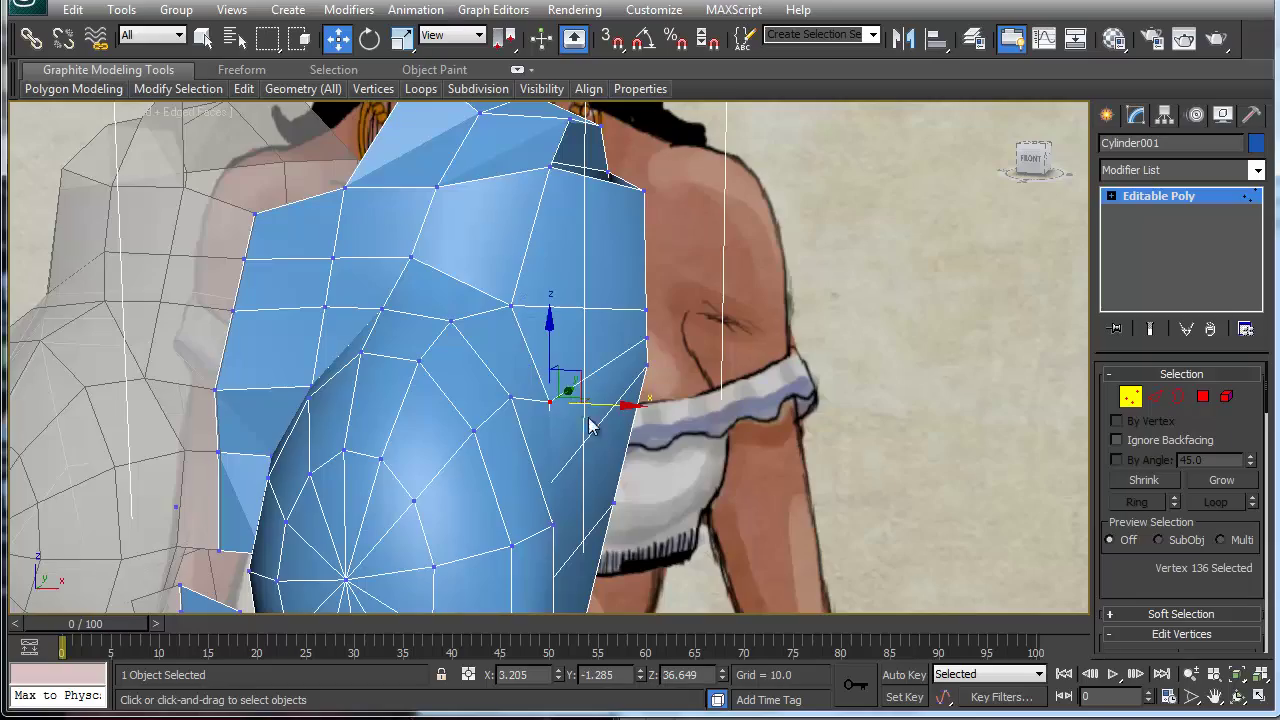
Shift the two upper vertices of the torso strip at the breast's inner lower rim along Y to about -2.67.
middle_drag(420, 510, 586, 259)
alt+middle_drag(533, 404, 630, 414)
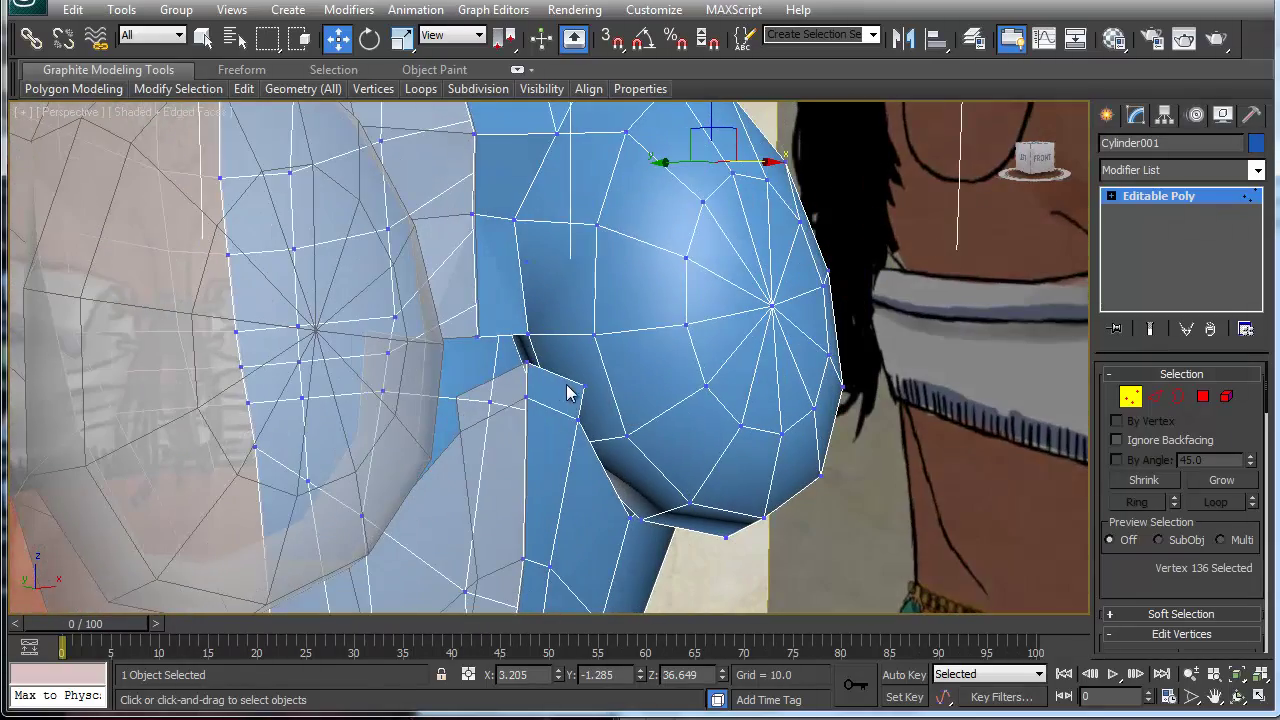
click(584, 384)
ctrl+click(527, 361)
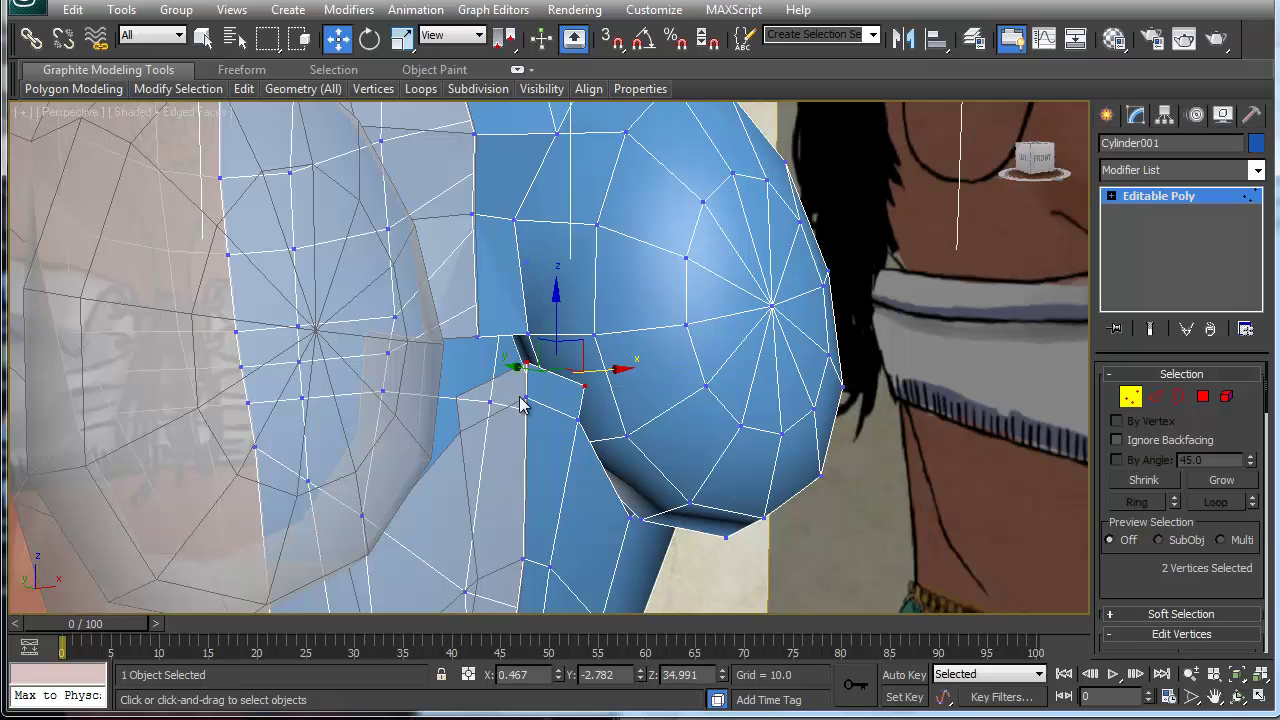
alt+middle_drag(600, 408, 560, 441)
drag(497, 371, 486, 385)
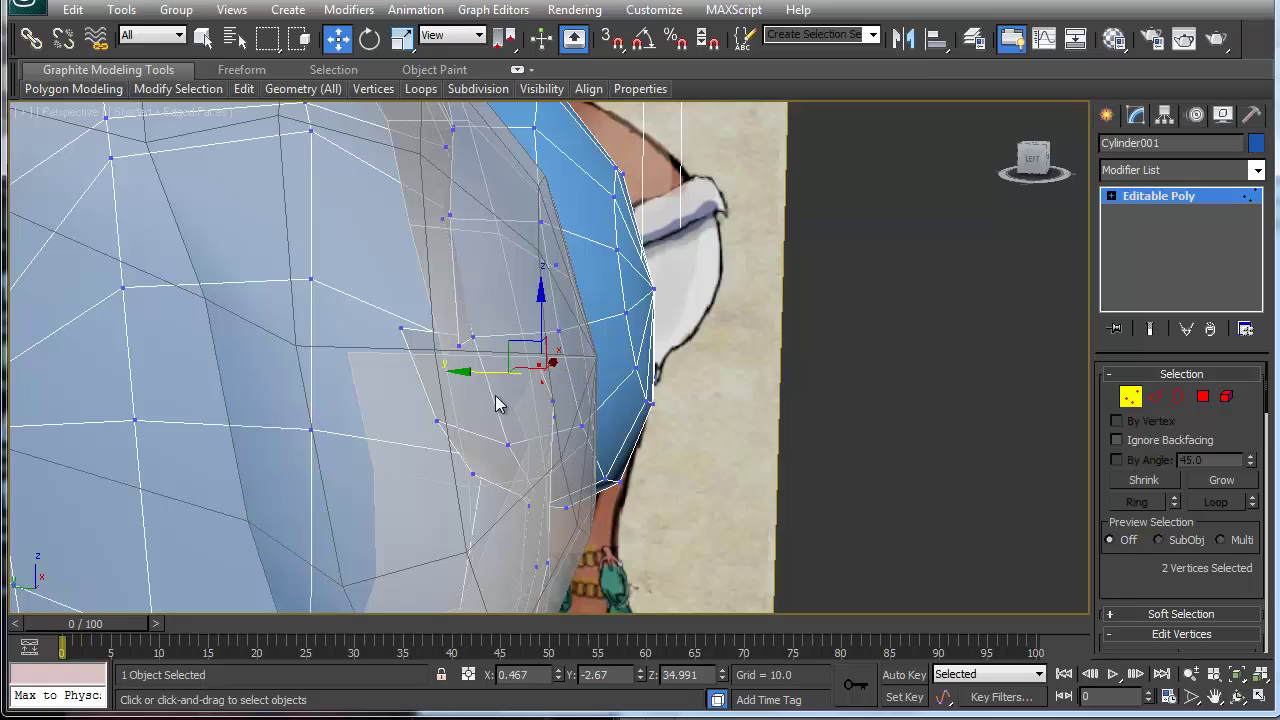
Add the two vertices just below to the selection and shift all four along Y.
alt+middle_drag(615, 448, 560, 443)
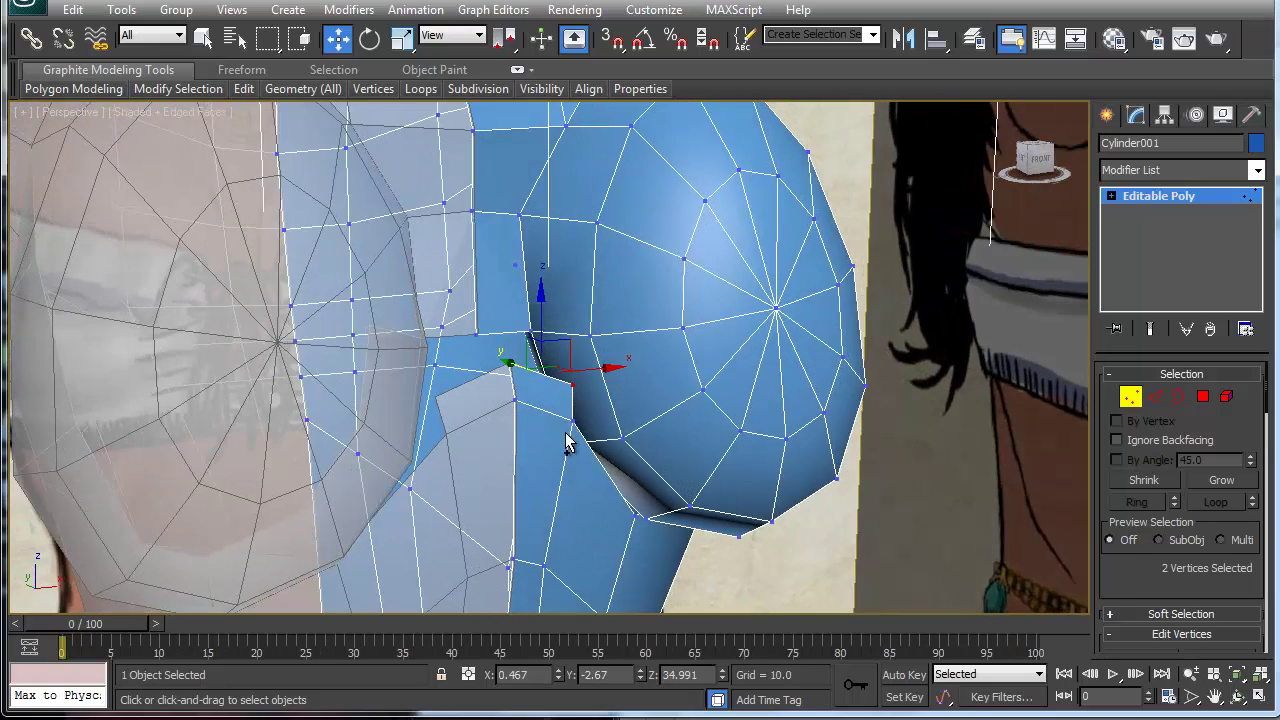
ctrl+click(509, 365)
ctrl+click(513, 400)
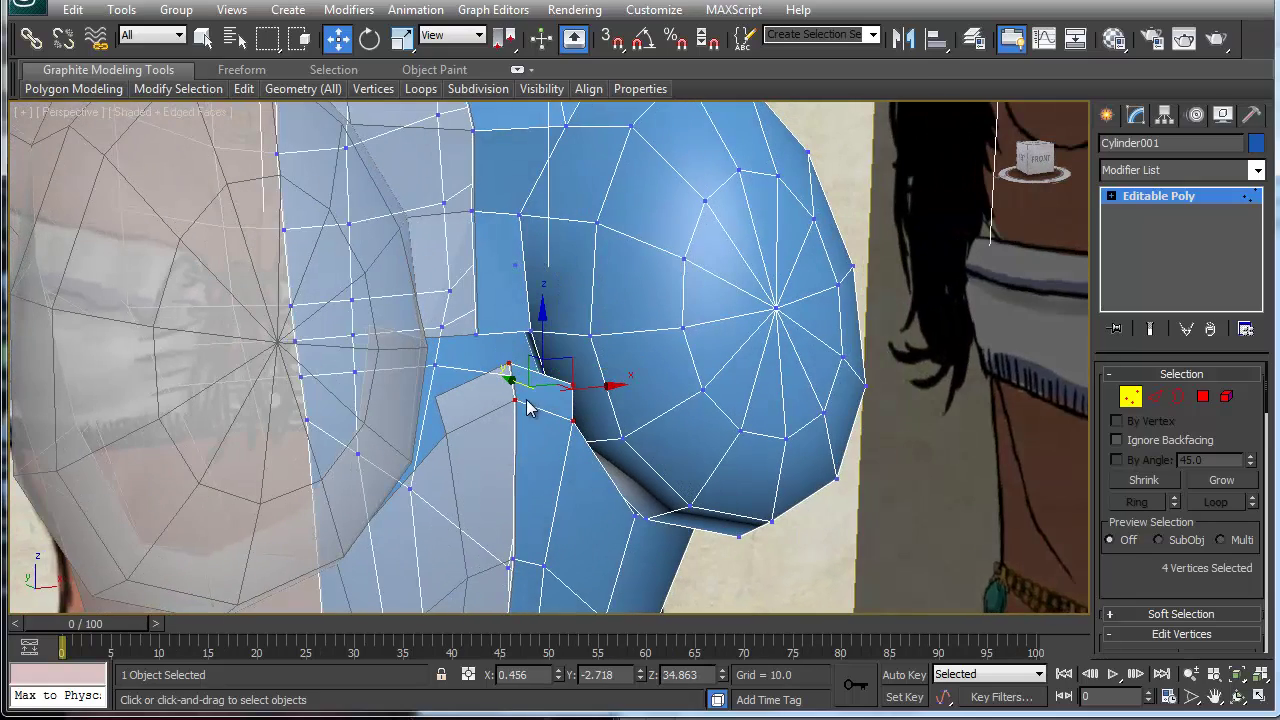
alt+middle_drag(531, 445, 628, 447)
drag(503, 391, 463, 395)
Delete the surplus vertex of the breast's back strip, together with its faces, beside the inner lower rim.
alt+middle_drag(676, 444, 541, 398)
click(545, 387)
alt+middle_drag(511, 449, 676, 433)
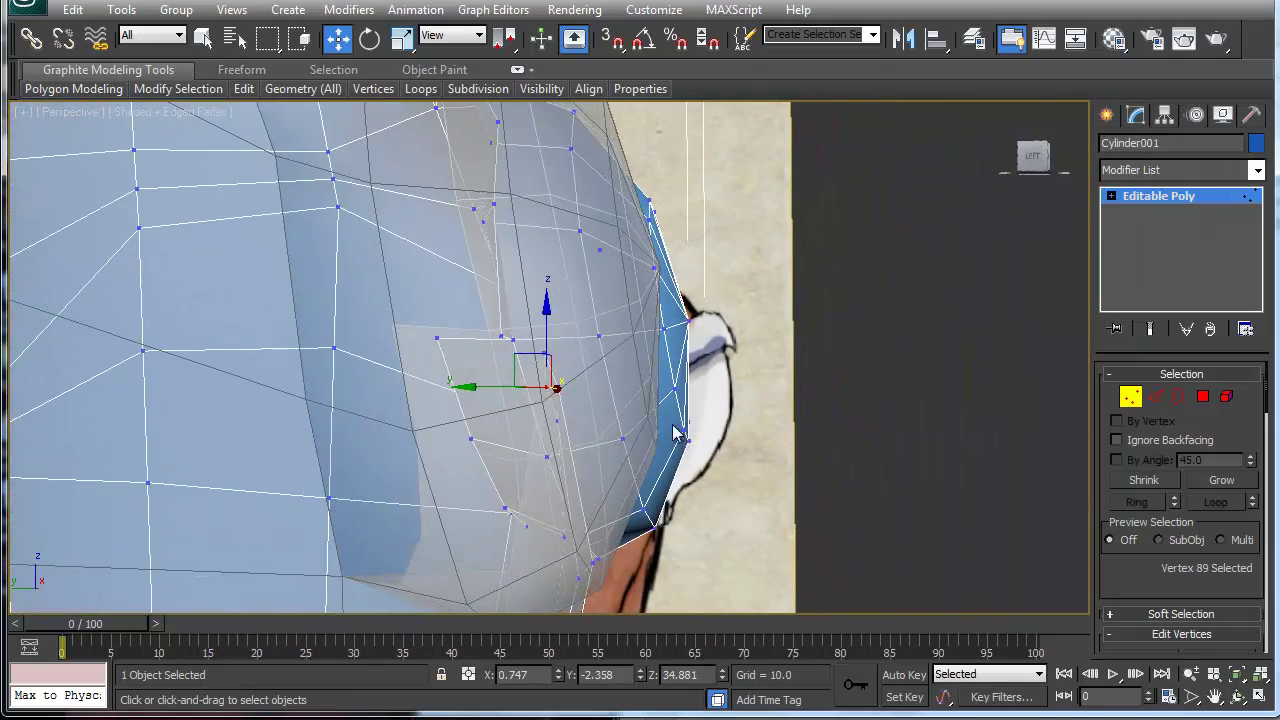
click(437, 339)
key(Delete)
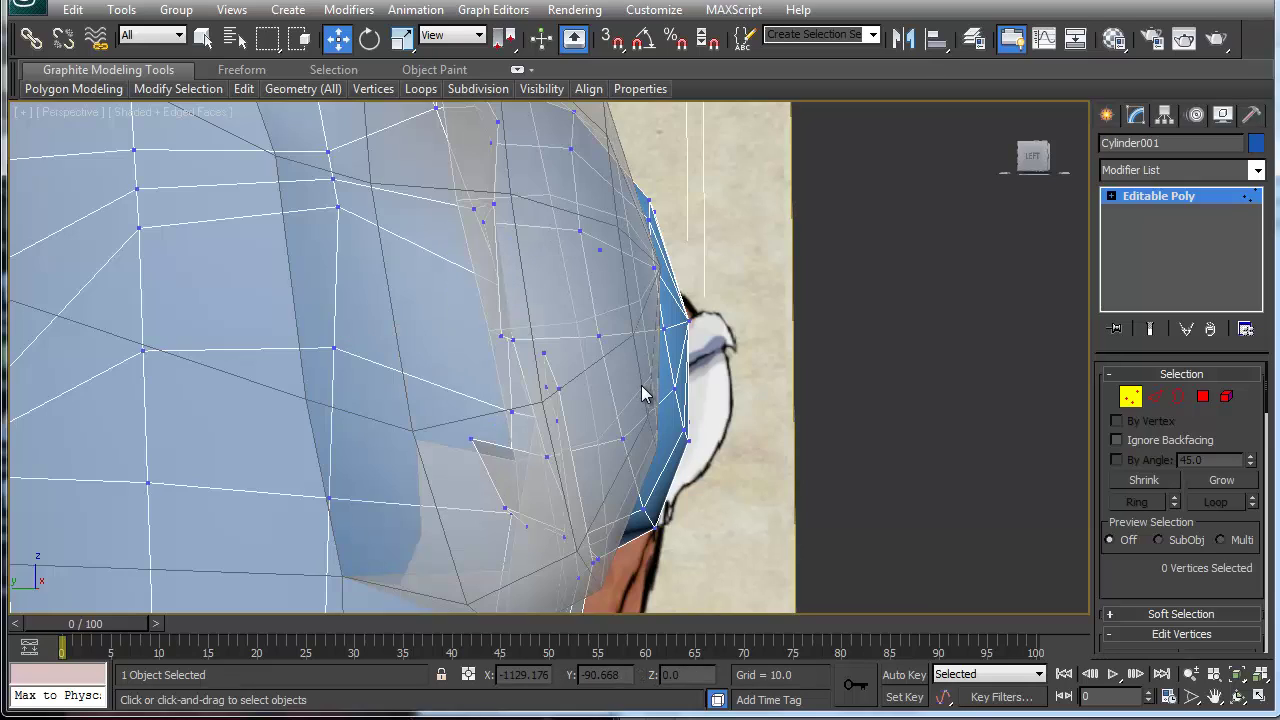
Collapse two vertex pairs, joining the breast's inner rim to the torso and closing the gap at the centre line.
alt+middle_drag(632, 427, 553, 425)
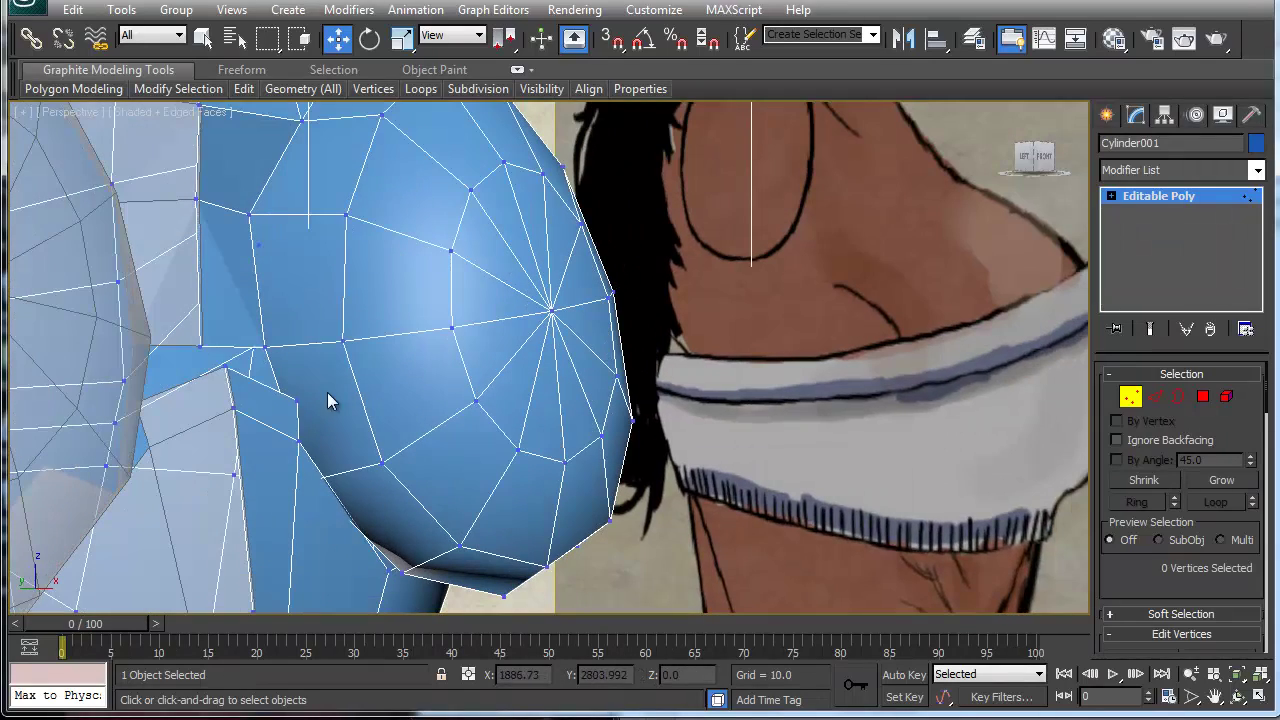
click(296, 402)
ctrl+click(265, 348)
key(ctrl+alt+c)
click(224, 367)
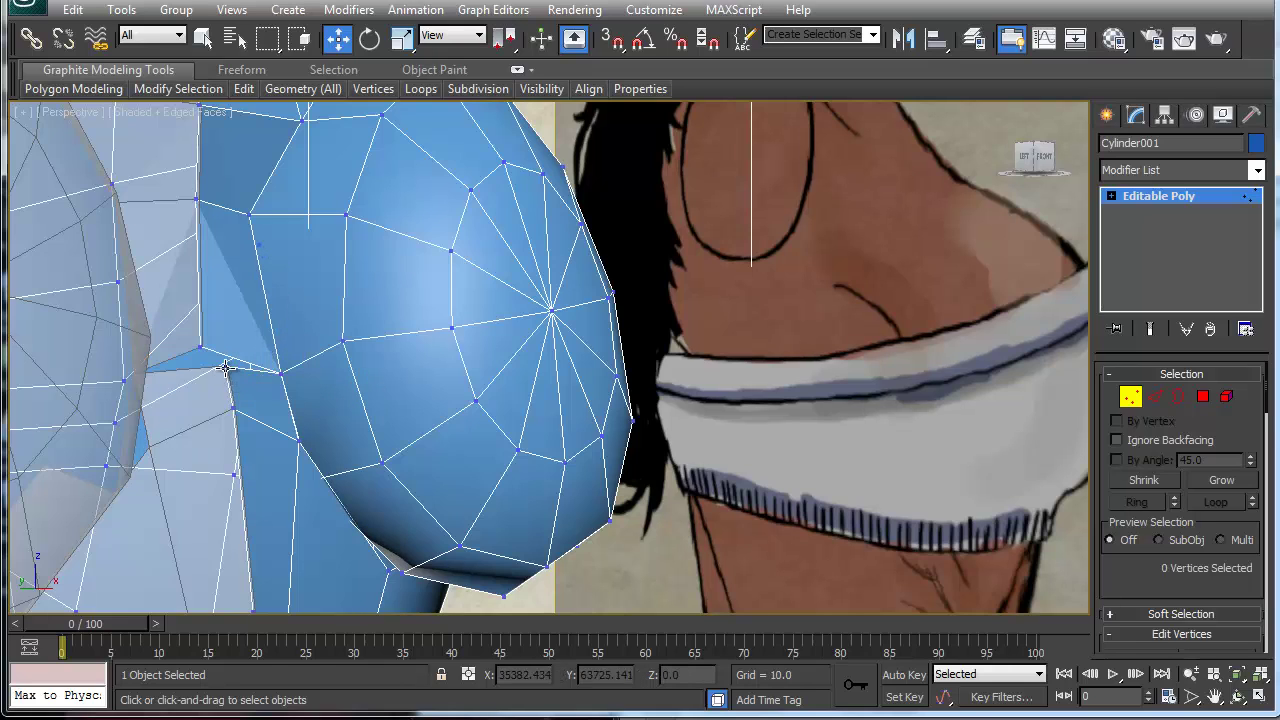
drag(204, 362, 285, 418)
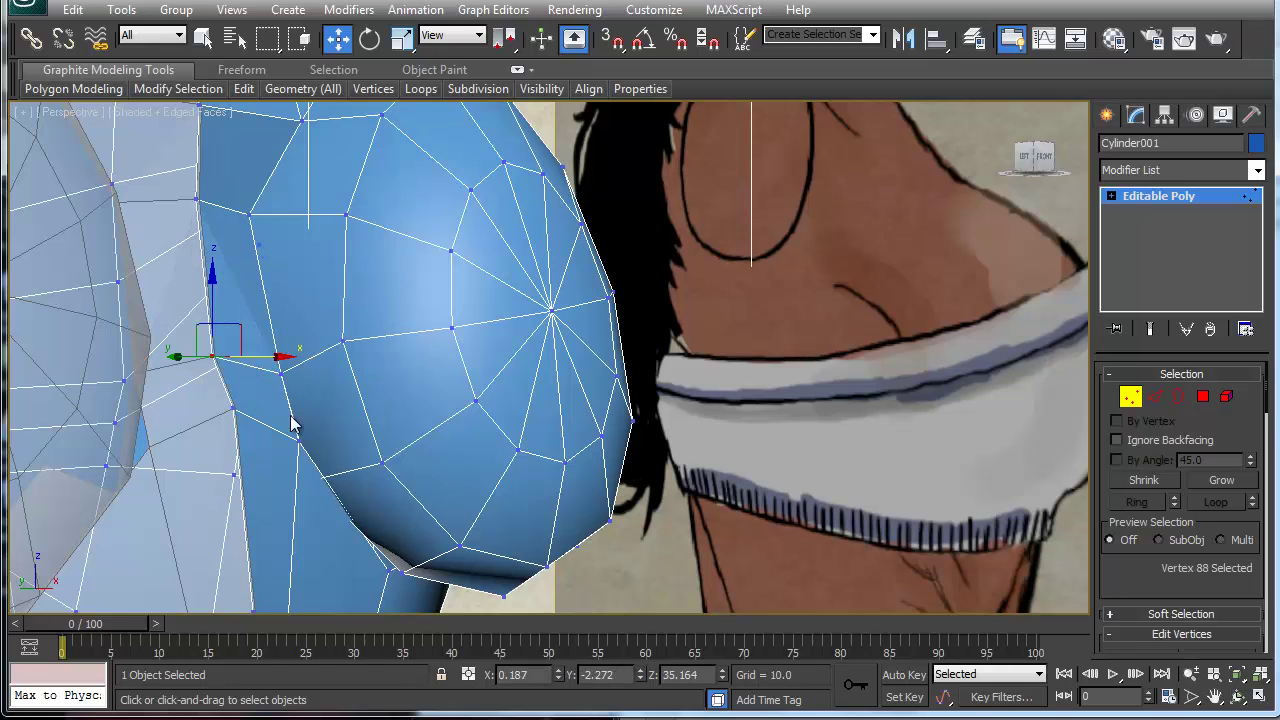
Delete the next surplus vertex of the back strip, lower behind the breast.
alt+middle_drag(297, 447, 289, 306)
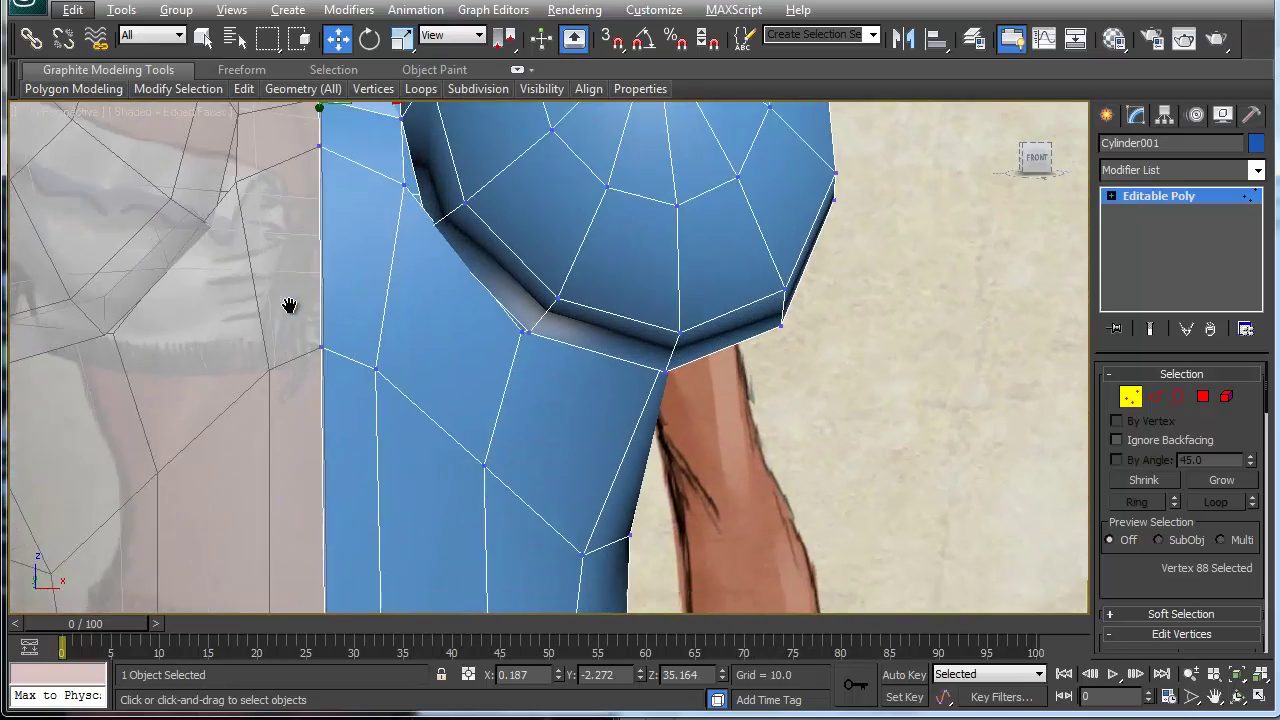
alt+middle_drag(313, 372, 404, 268)
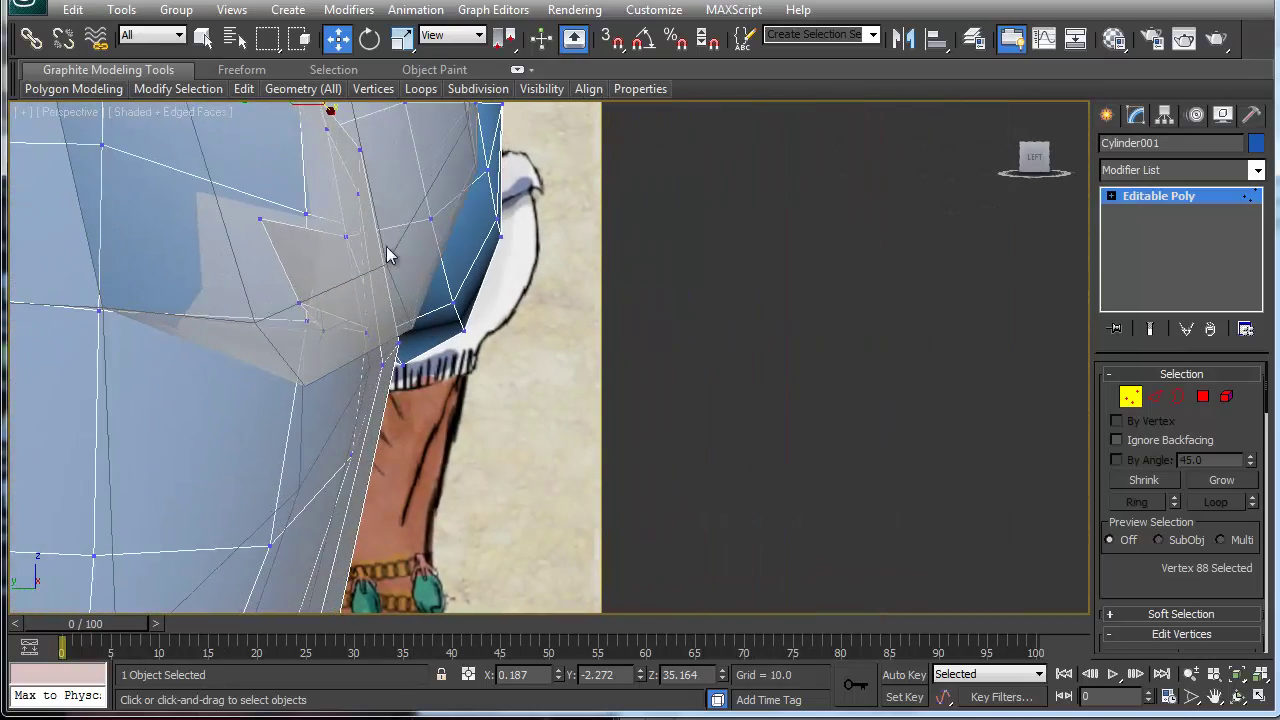
click(257, 217)
key(BackSpace)
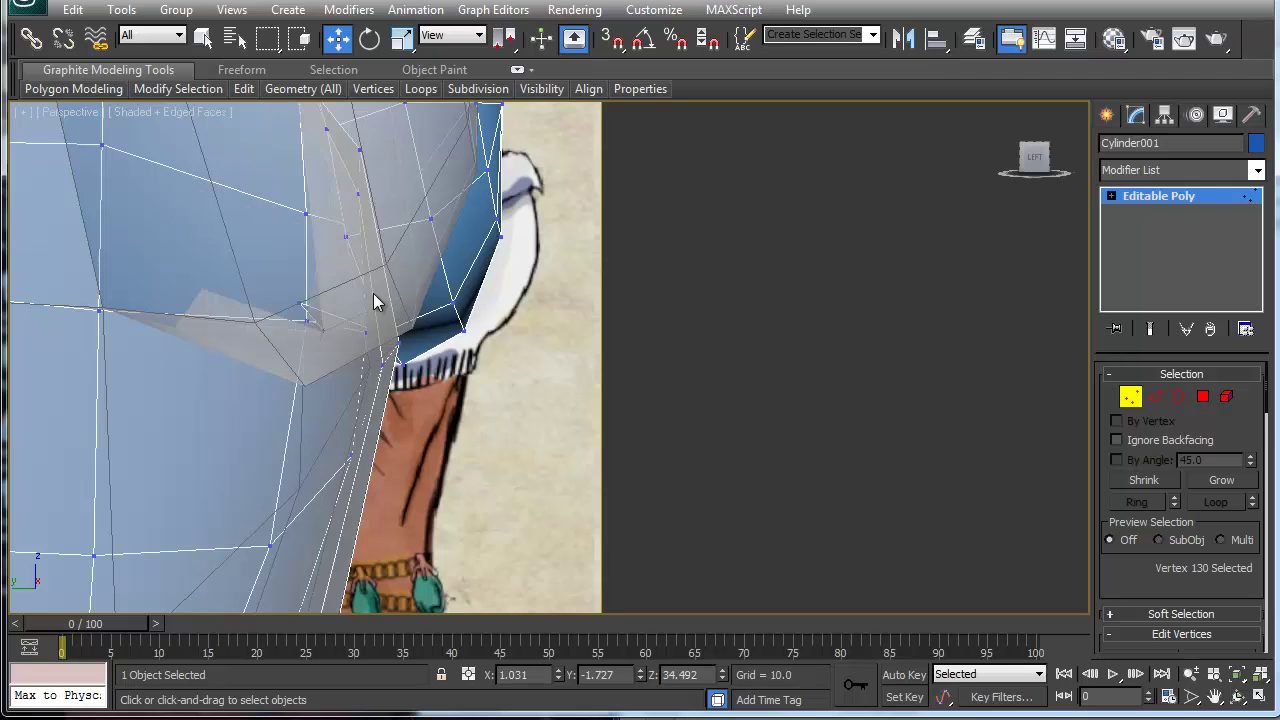
Turn on see-through display and collapse the next inner lower rim vertex of the breast with the adjacent torso vertex.
scroll(330, 262, up, 5)
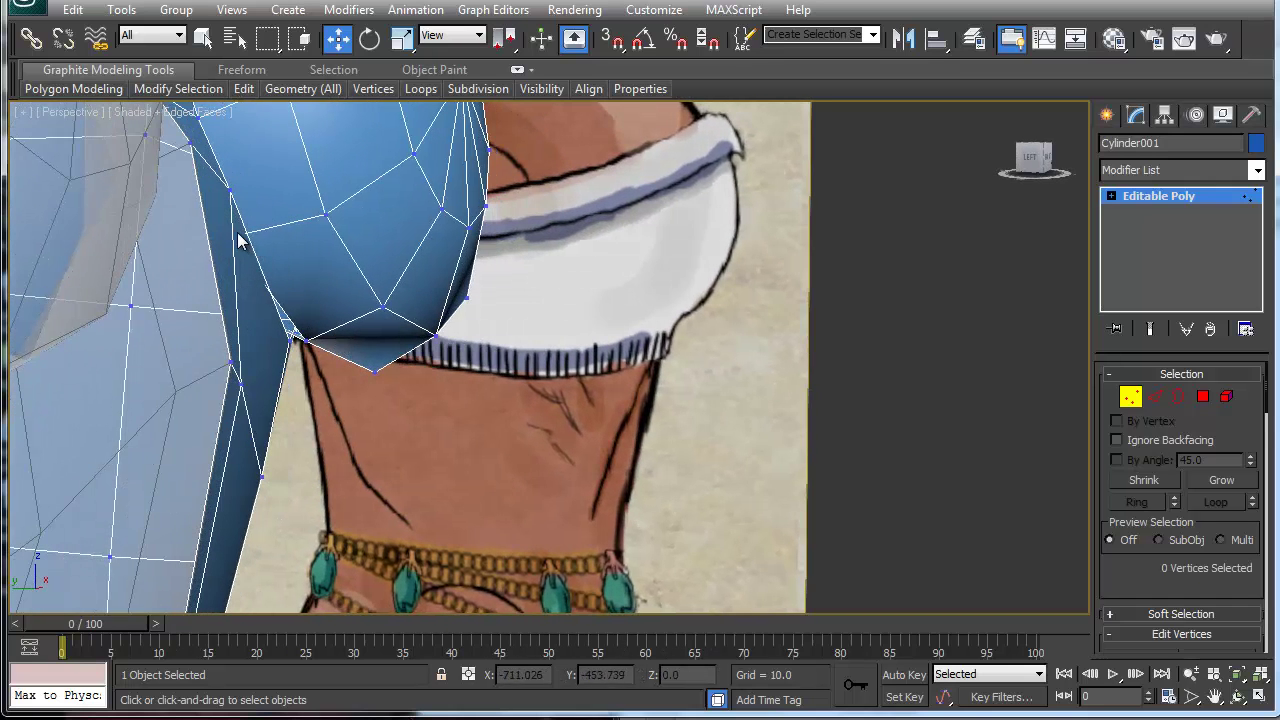
key(alt+x)
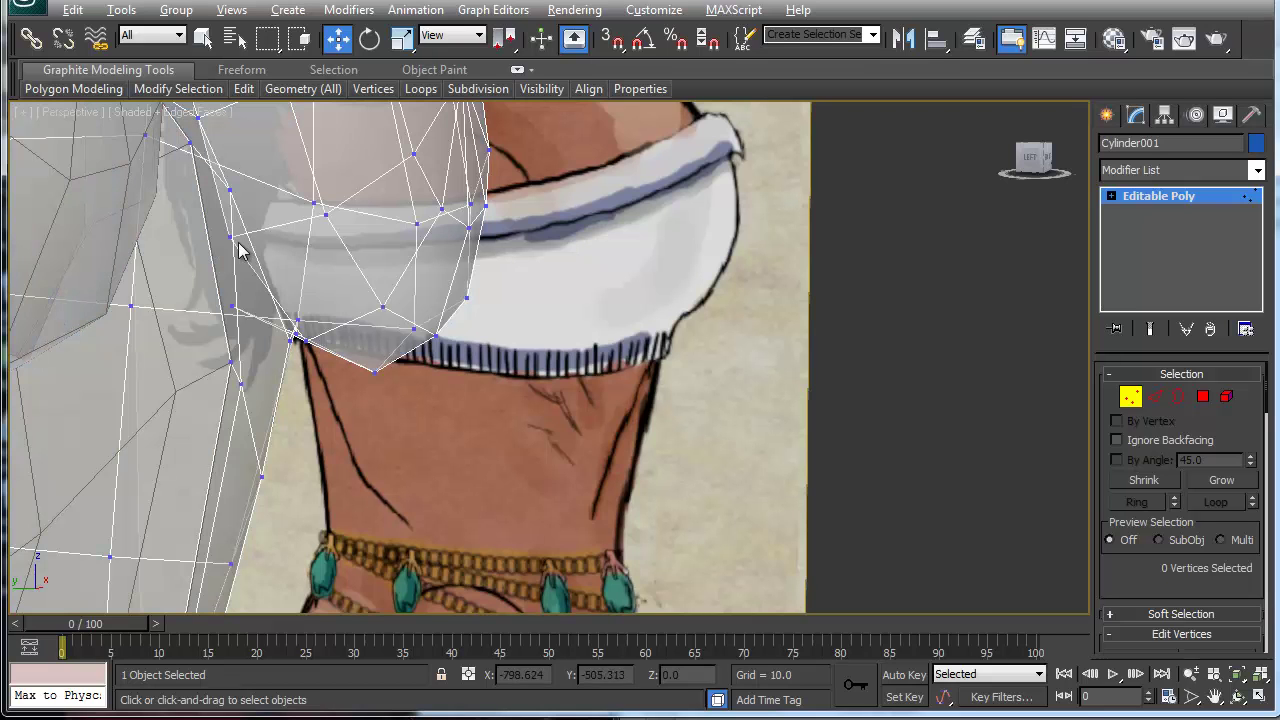
click(233, 236)
ctrl+click(230, 188)
key(ctrl+alt+c)
alt+middle_drag(349, 319, 249, 278)
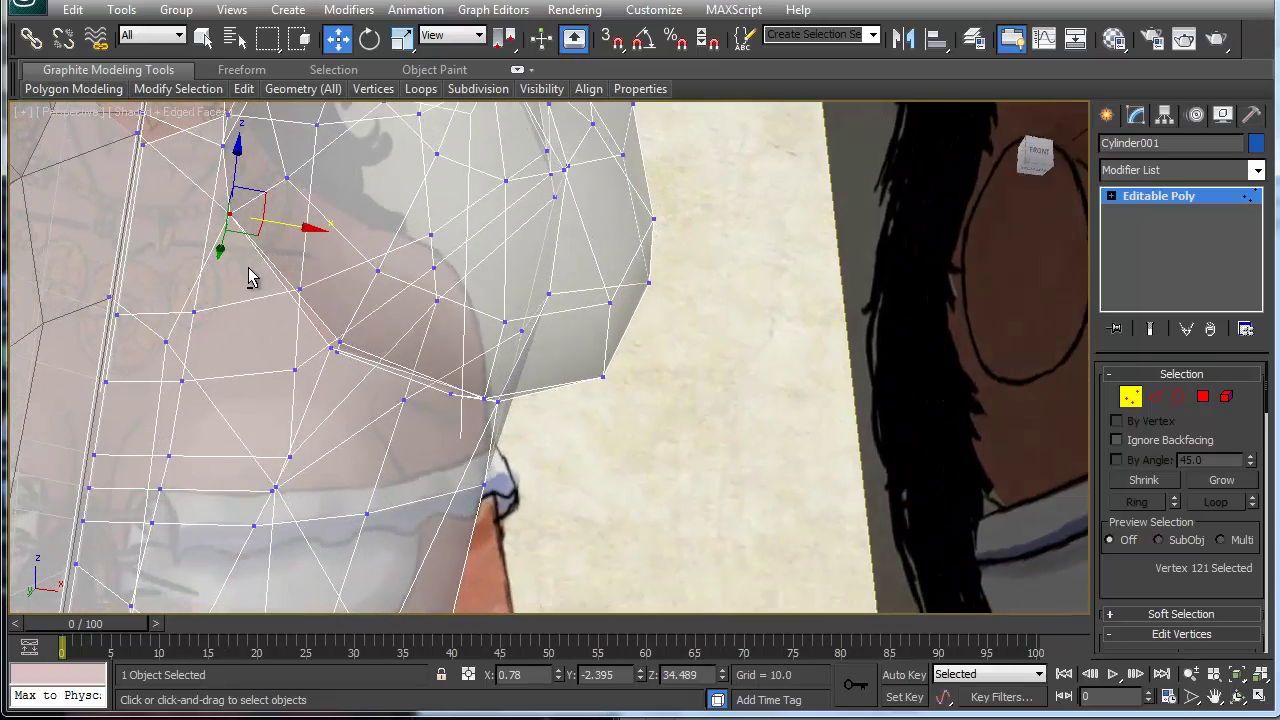
Delete the leftover strip geometry behind the breast's lower inner rim.
key(alt+x)
mouse_move(304, 358)
alt+middle_down()
mouse_move(329, 385)
mouse_move(341, 346)
alt+middle_up()
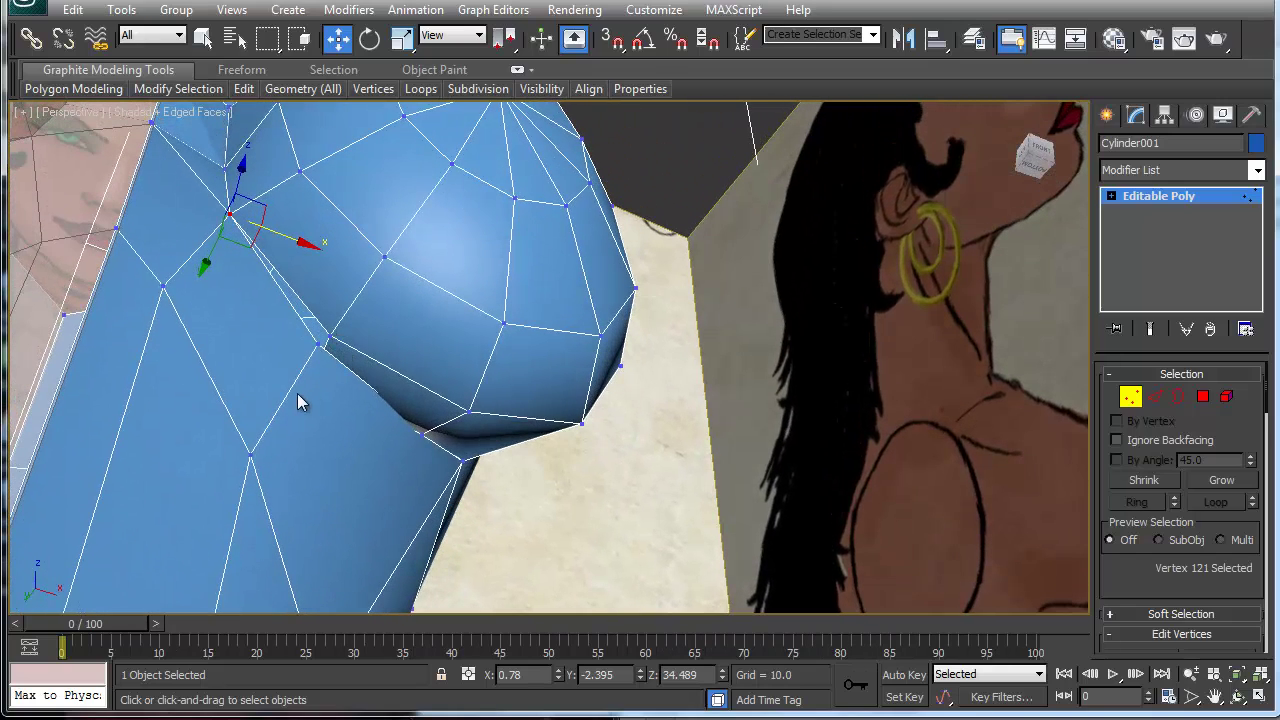
key(alt+x)
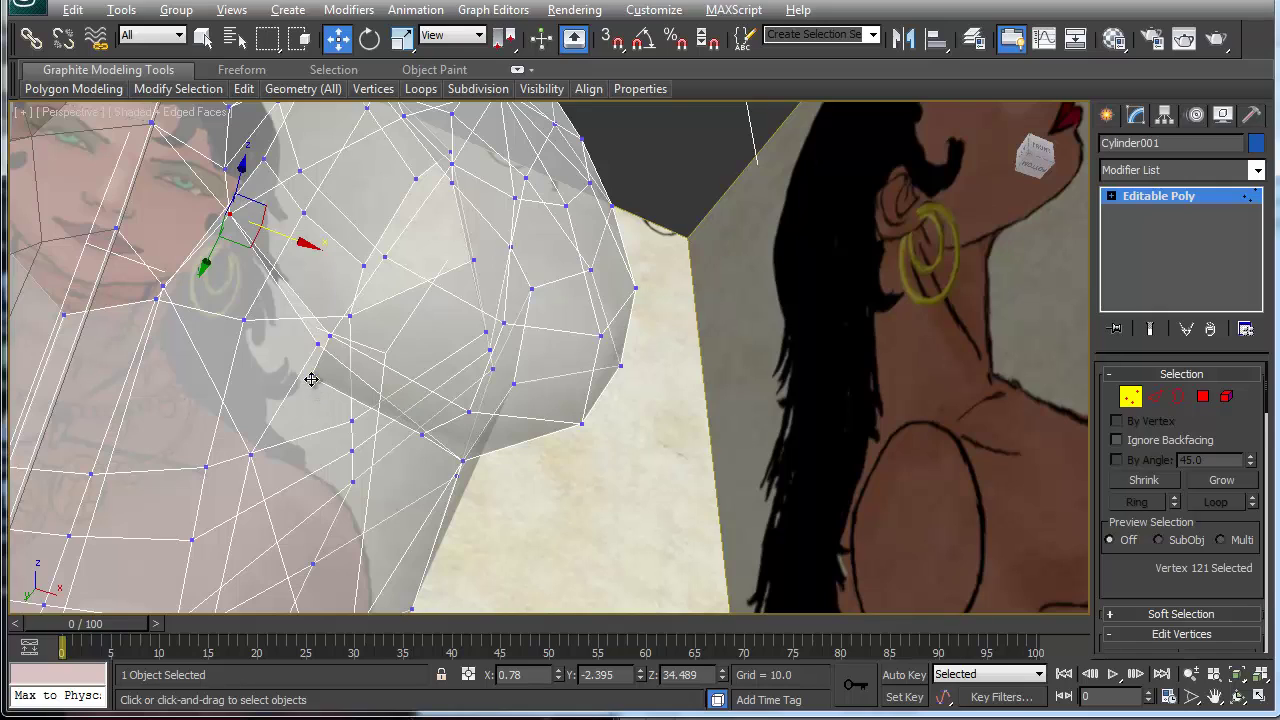
click(312, 376)
key(Delete)
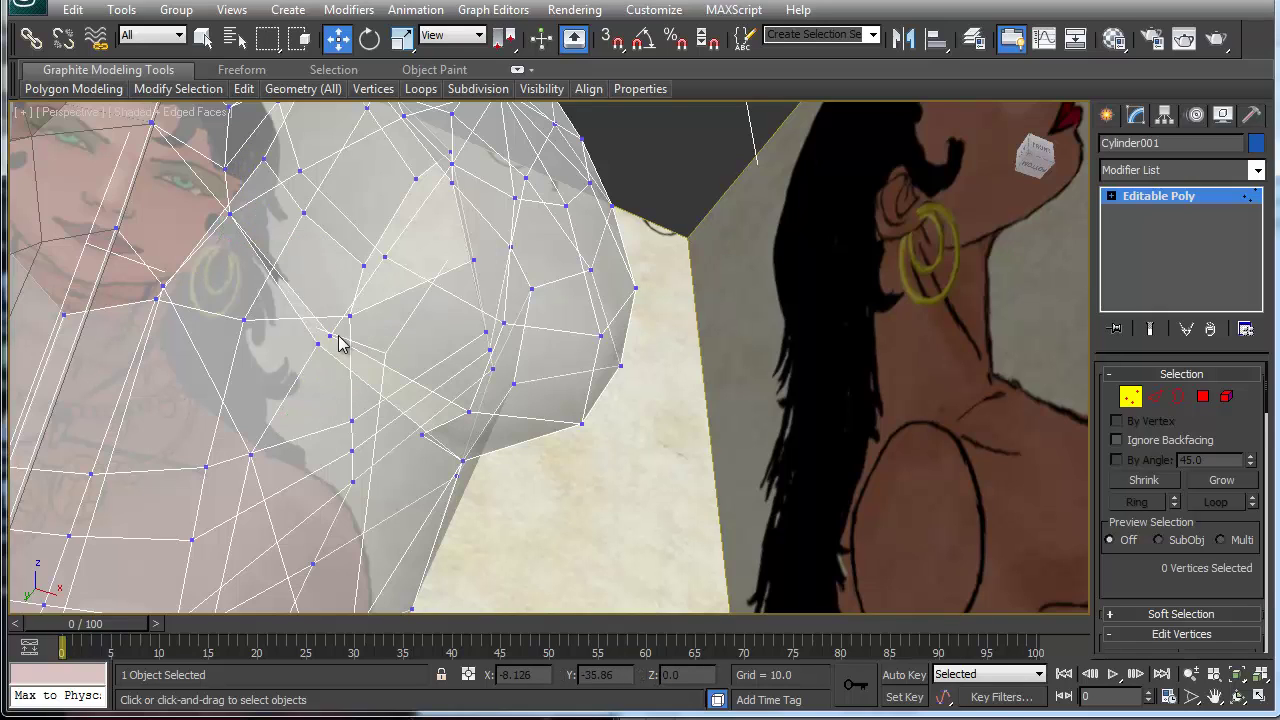
Collapse the overlapping breast and torso vertices at the lower rim.
click(328, 338)
click(323, 340)
alt+middle_drag(418, 360, 269, 375)
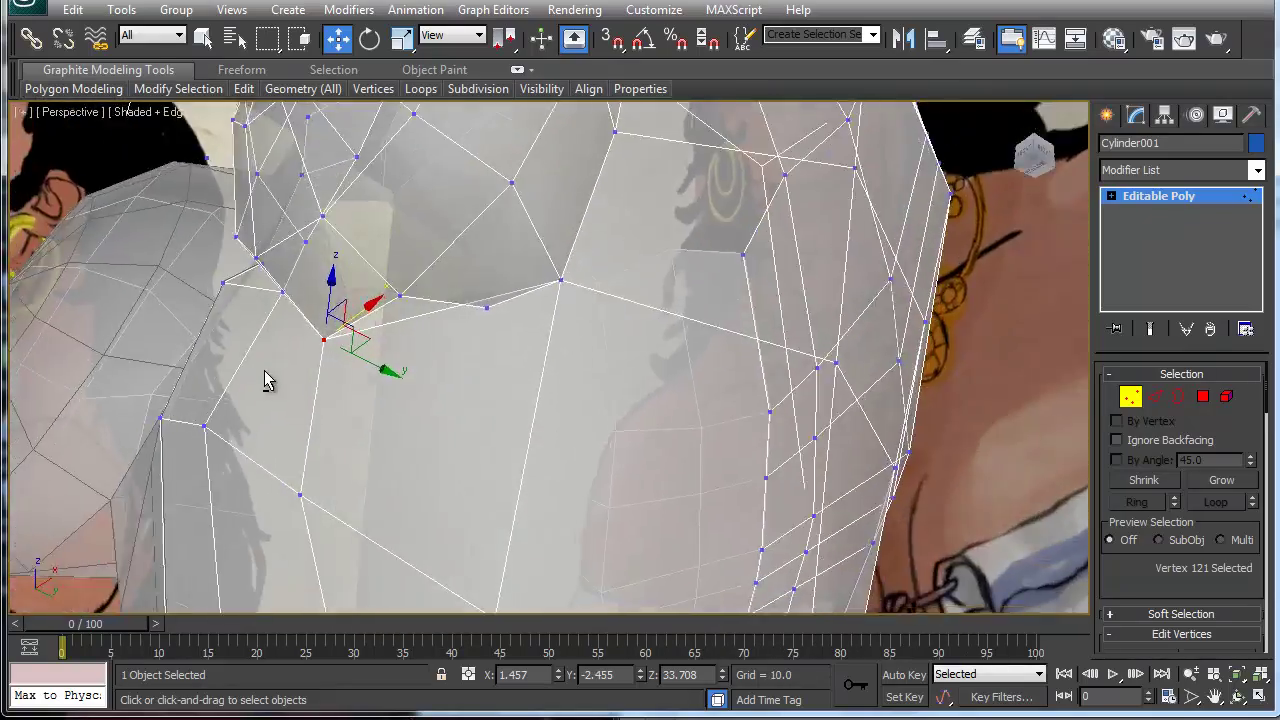
Turn off see-through display and cut an edge from the torso opening's lower rim down to the cross edge below the breast.
alt+middle_drag(264, 370, 446, 260)
scroll(446, 260, down, 5)
alt+middle_drag(527, 271, 688, 366)
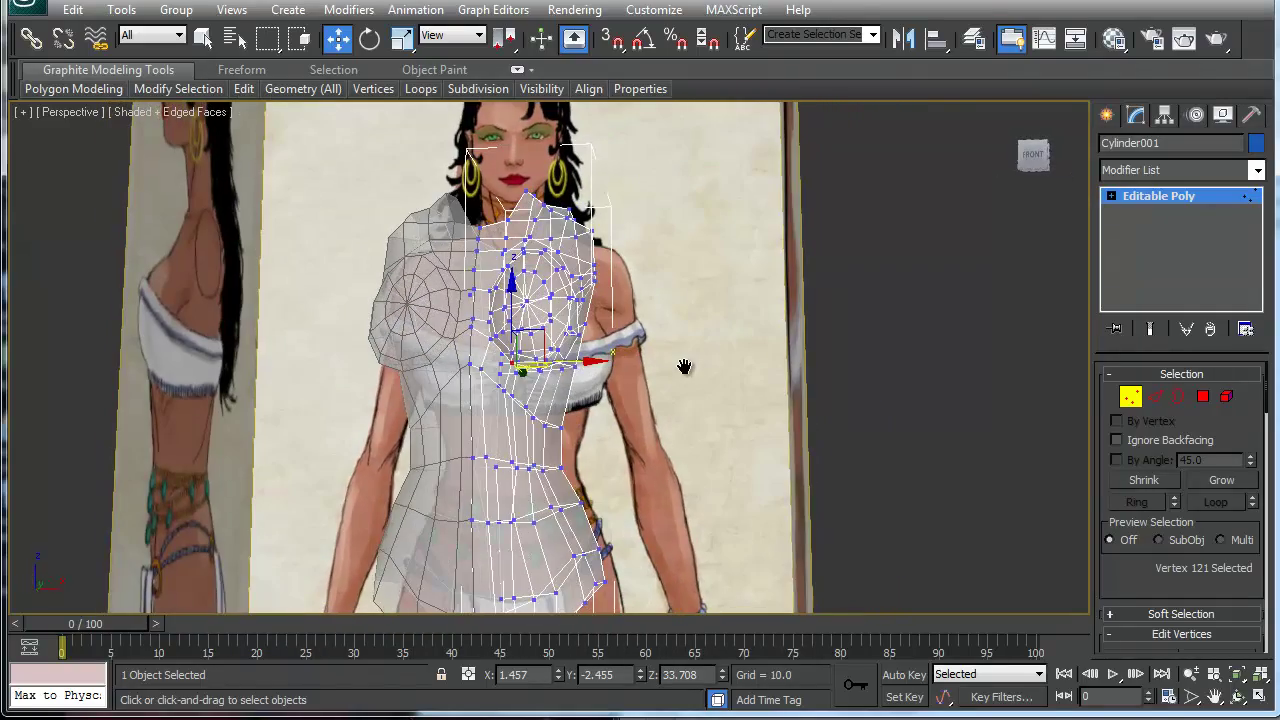
key(alt+x)
alt+middle_drag(556, 440, 530, 380)
scroll(528, 376, up, 4)
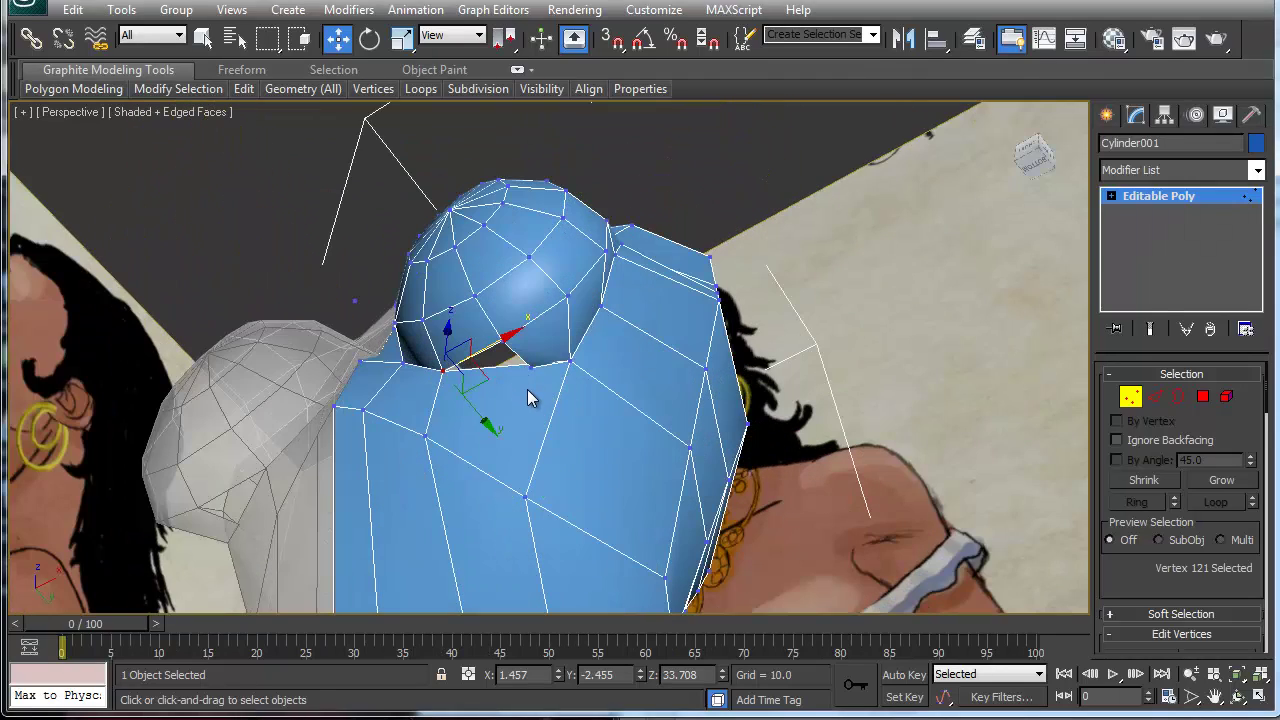
click(531, 369)
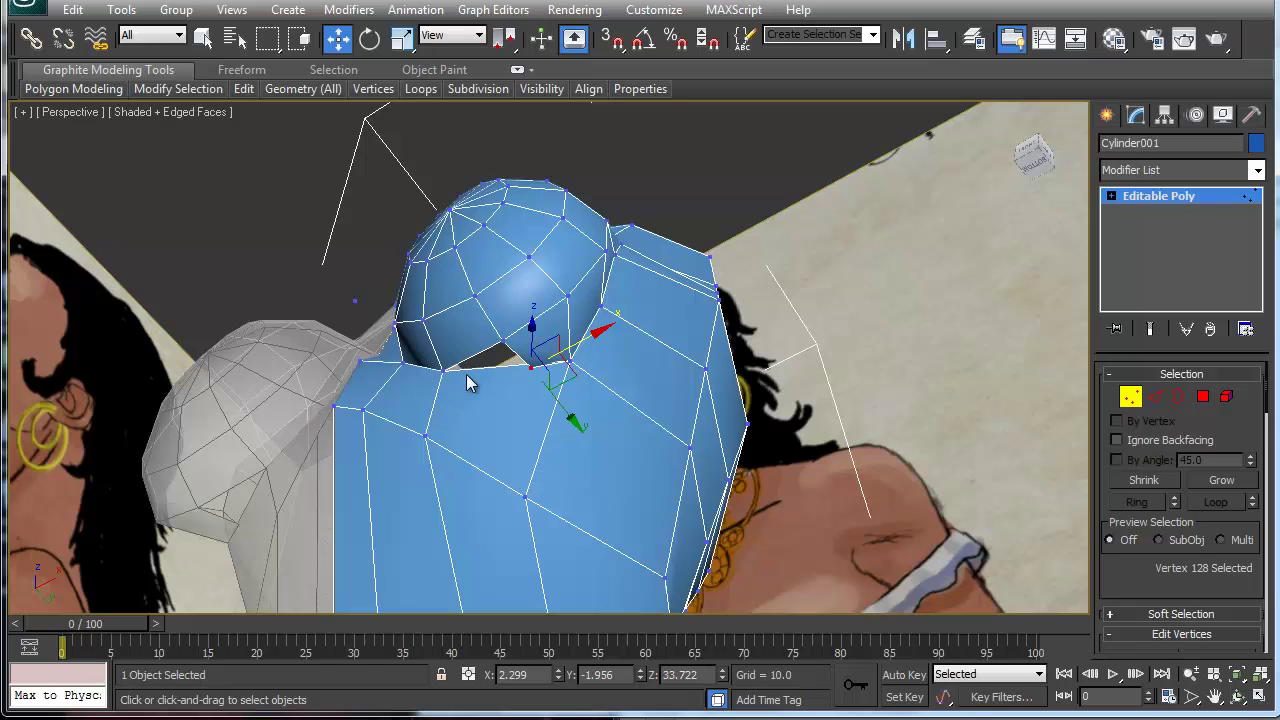
right_click(521, 370)
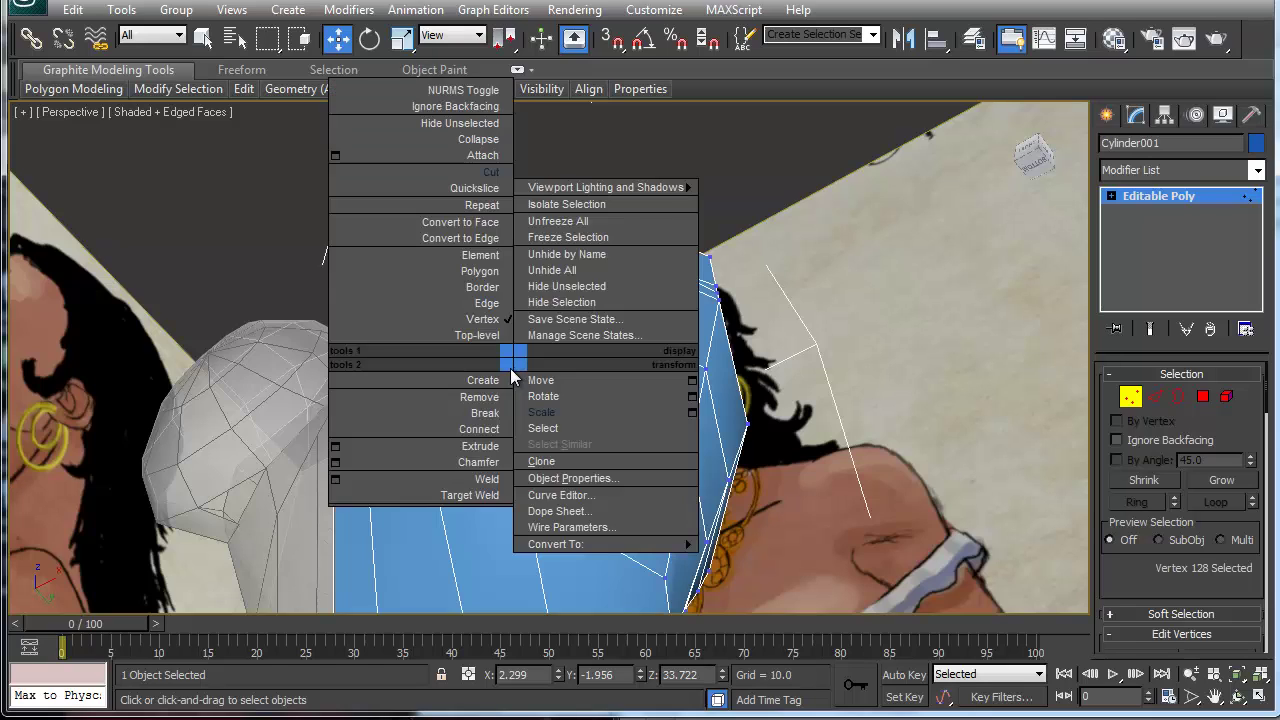
click(482, 156)
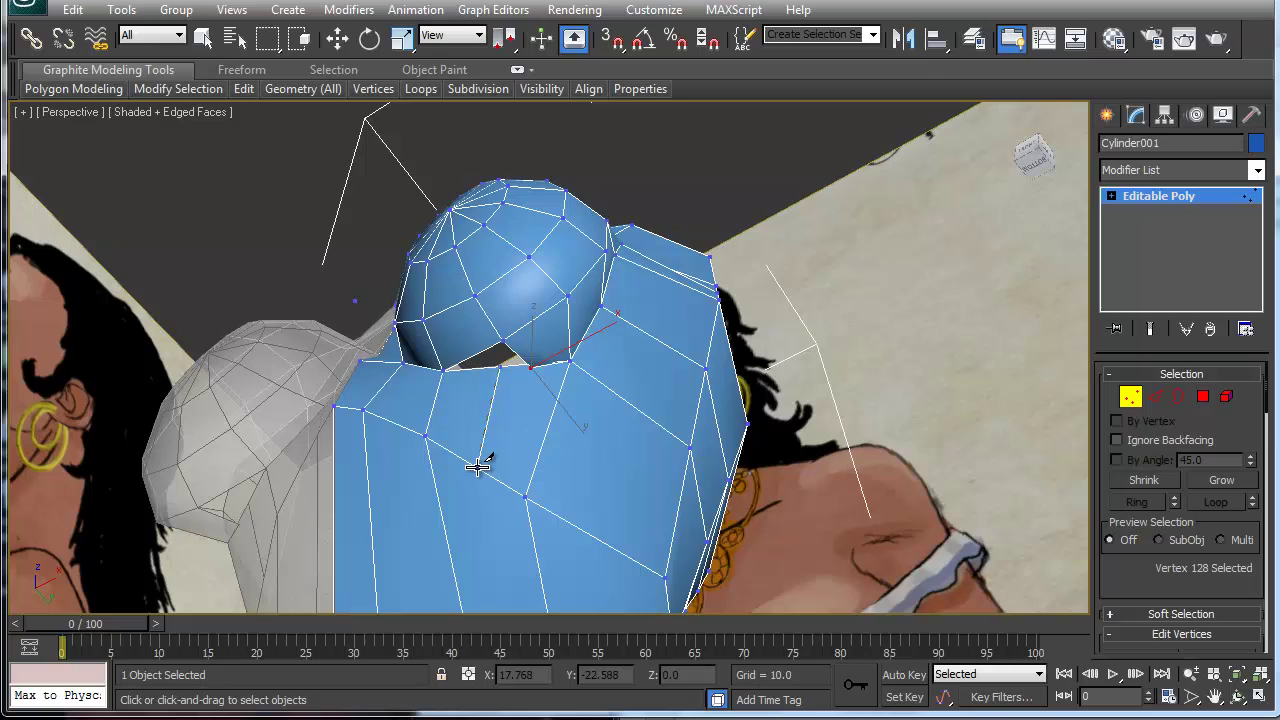
alt+middle_drag(486, 503, 480, 450)
key(w)
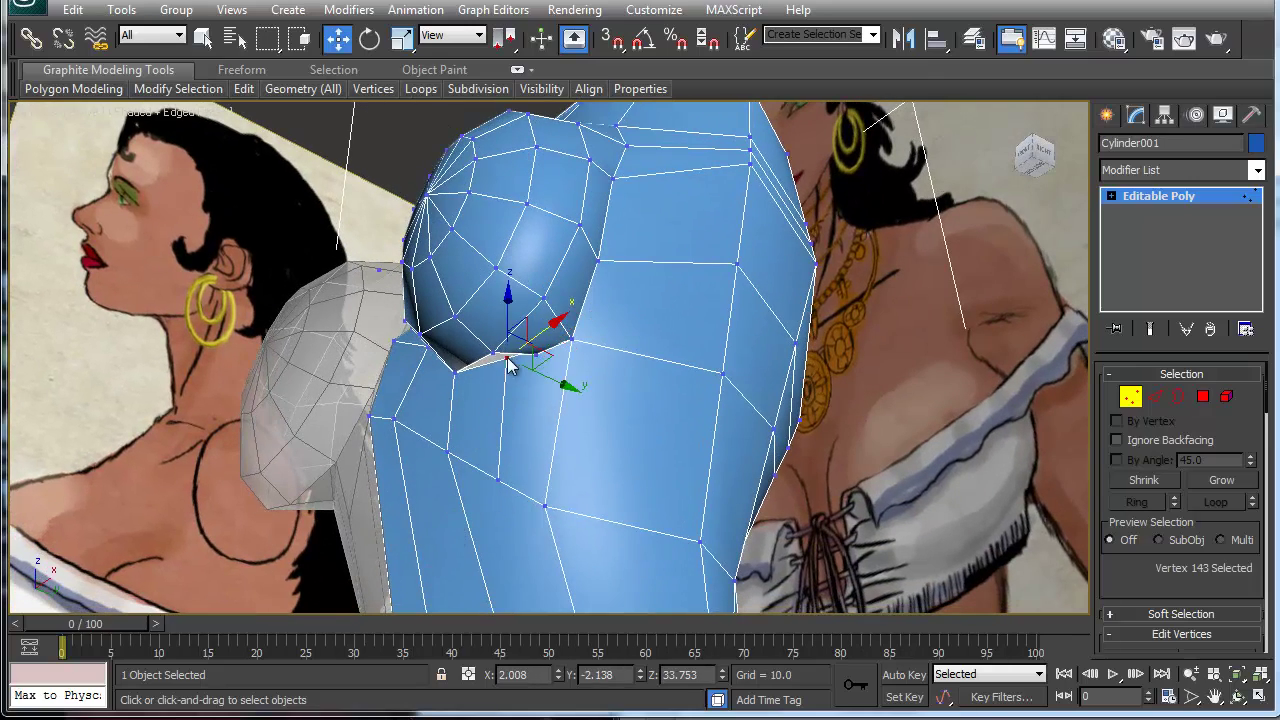
Collapse the neighbouring lower rim vertices of the breast and torso into one vertex and nudge it slightly backward.
click(520, 357)
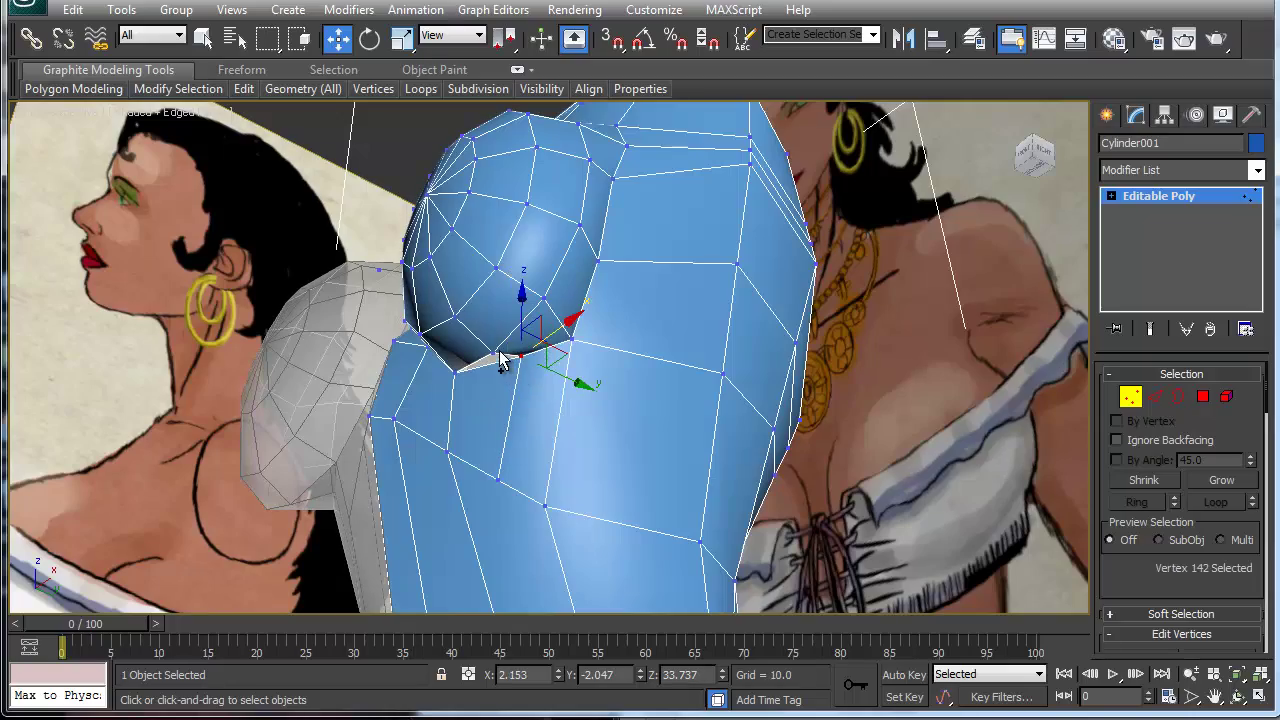
click(506, 357)
alt+middle_drag(529, 366, 490, 430)
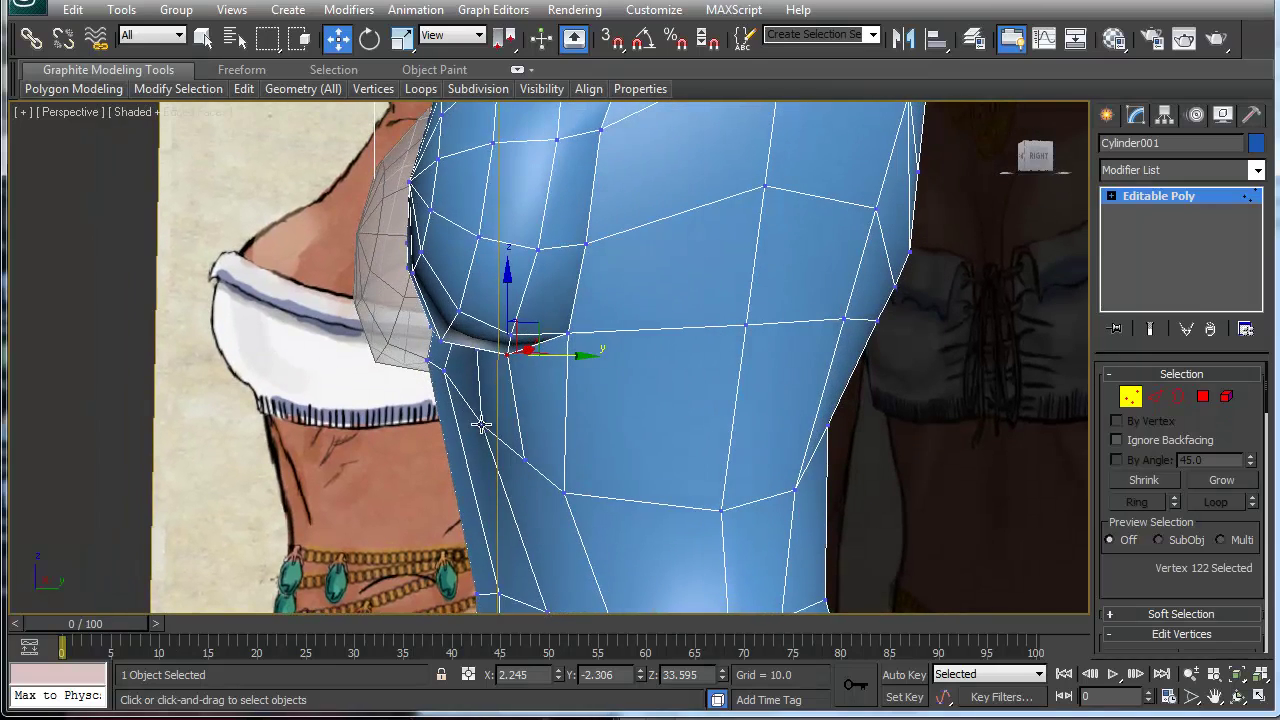
drag(539, 322, 540, 326)
alt+middle_drag(499, 424, 508, 380)
Cut a continuous edge from the cross edge below the breast down the front of the torso to the hip opening.
right_click(541, 321)
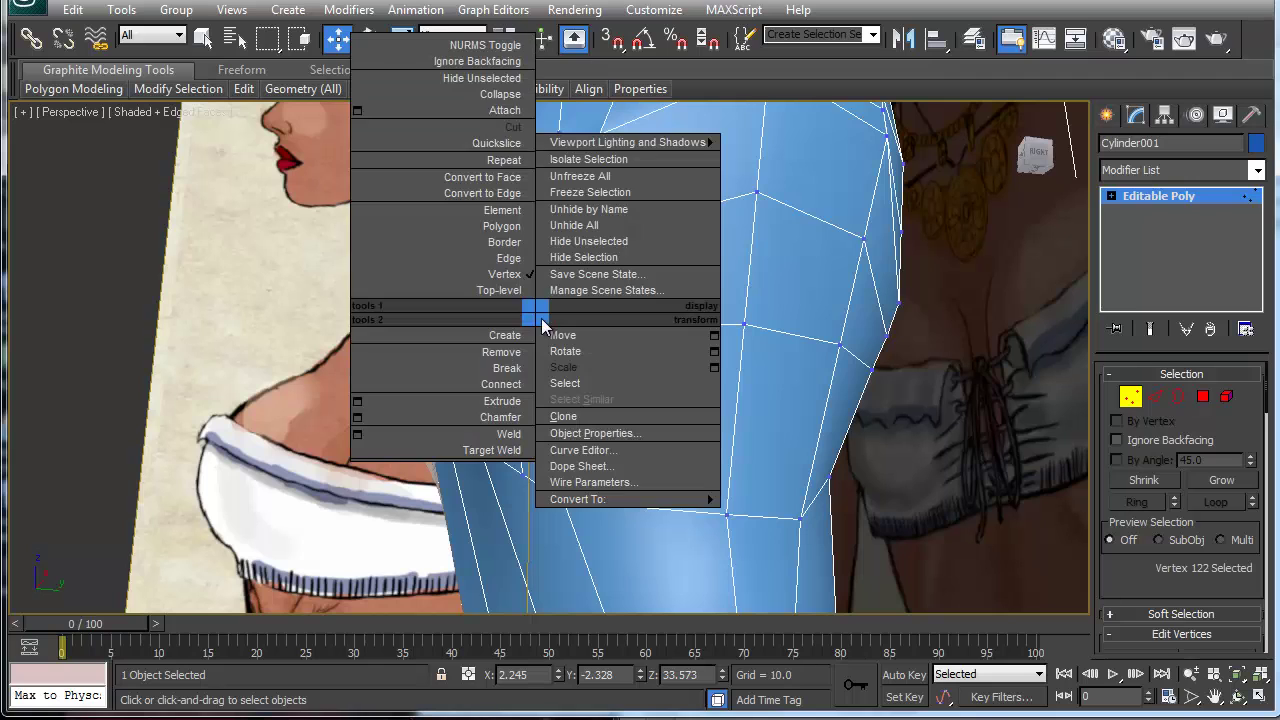
click(511, 129)
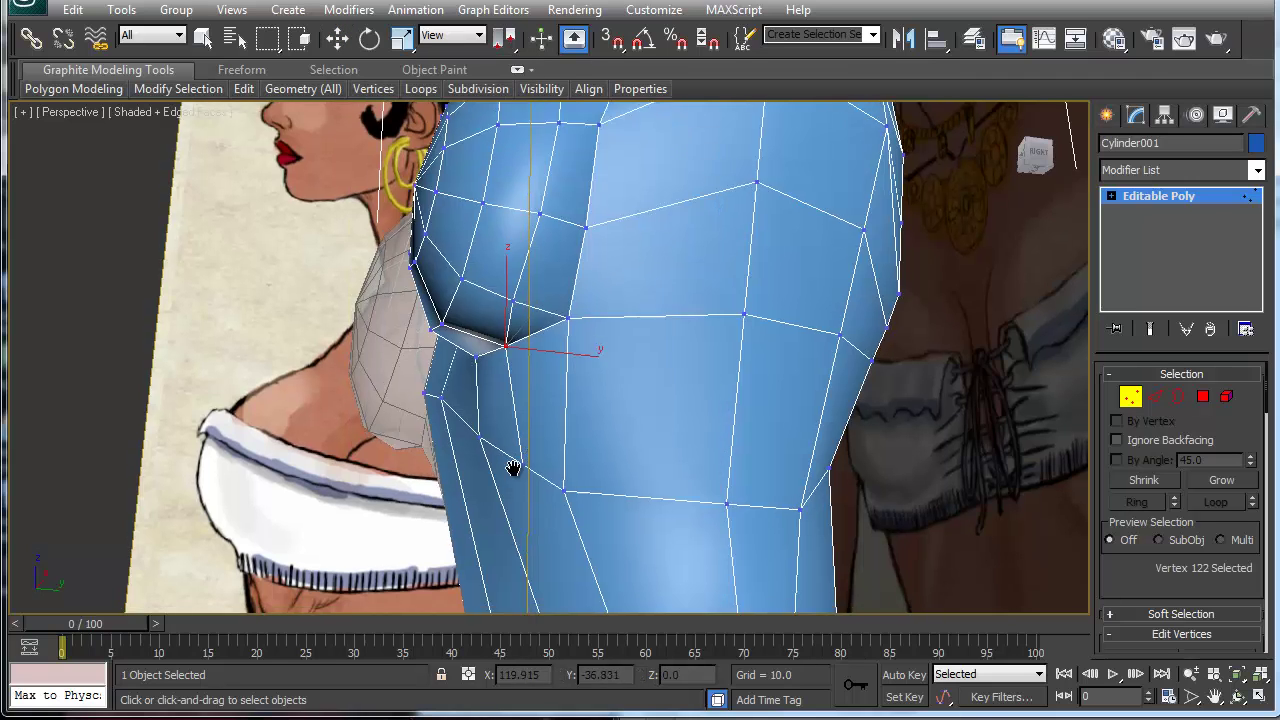
middle_drag(514, 480, 508, 263)
click(513, 109)
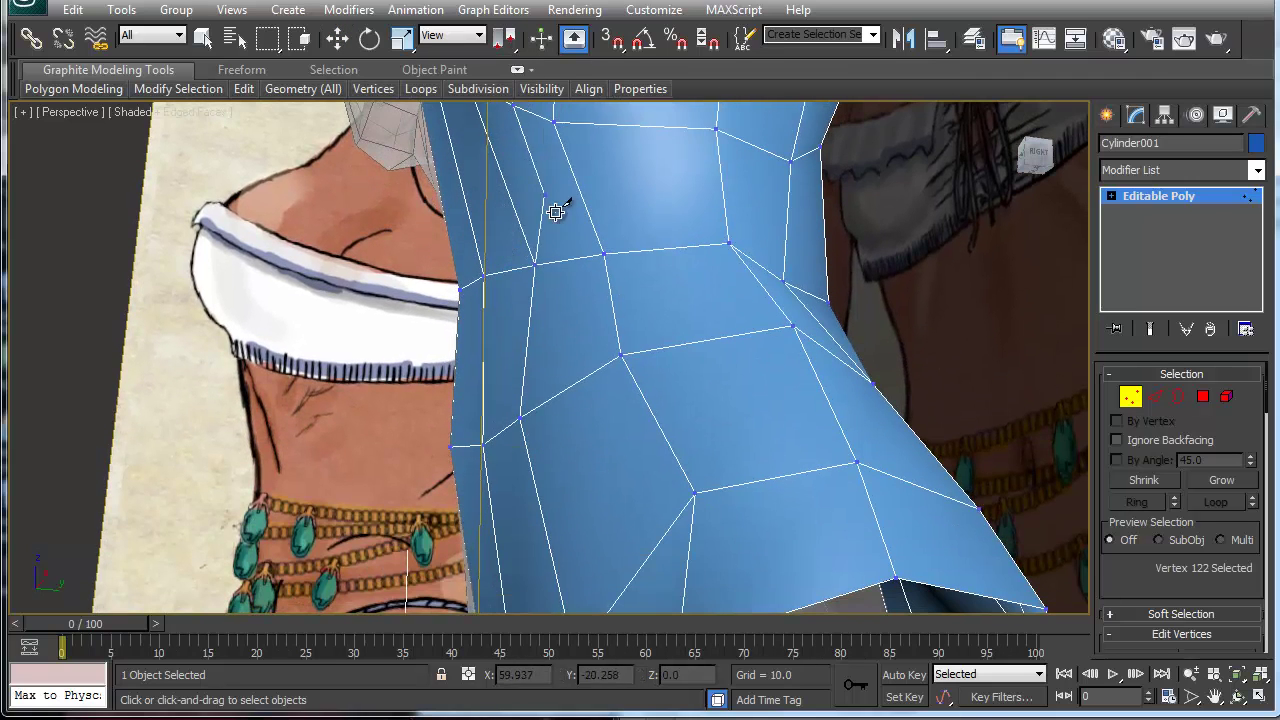
click(573, 389)
click(637, 570)
alt+middle_drag(691, 540, 553, 235)
click(581, 212)
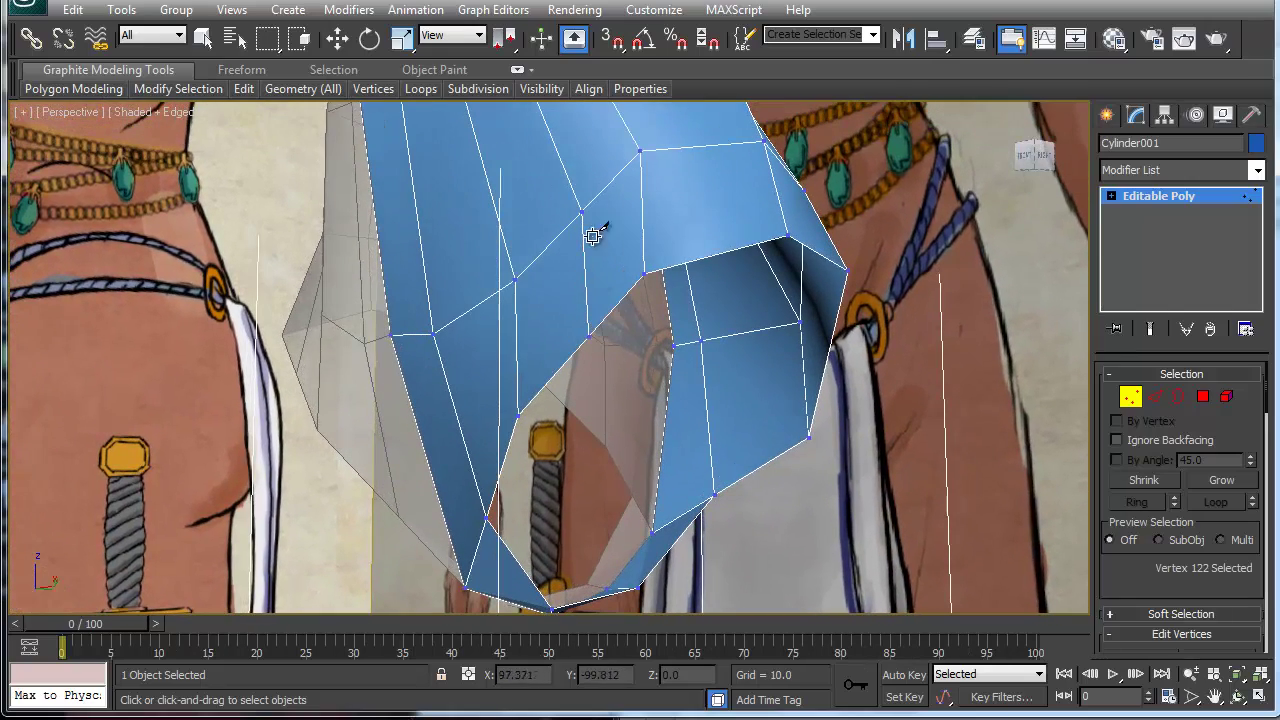
Cut an edge loop from the breast's lower outer side around the torso's side and back to the center line.
alt+middle_drag(586, 203, 646, 557)
alt+middle_drag(617, 296, 506, 512)
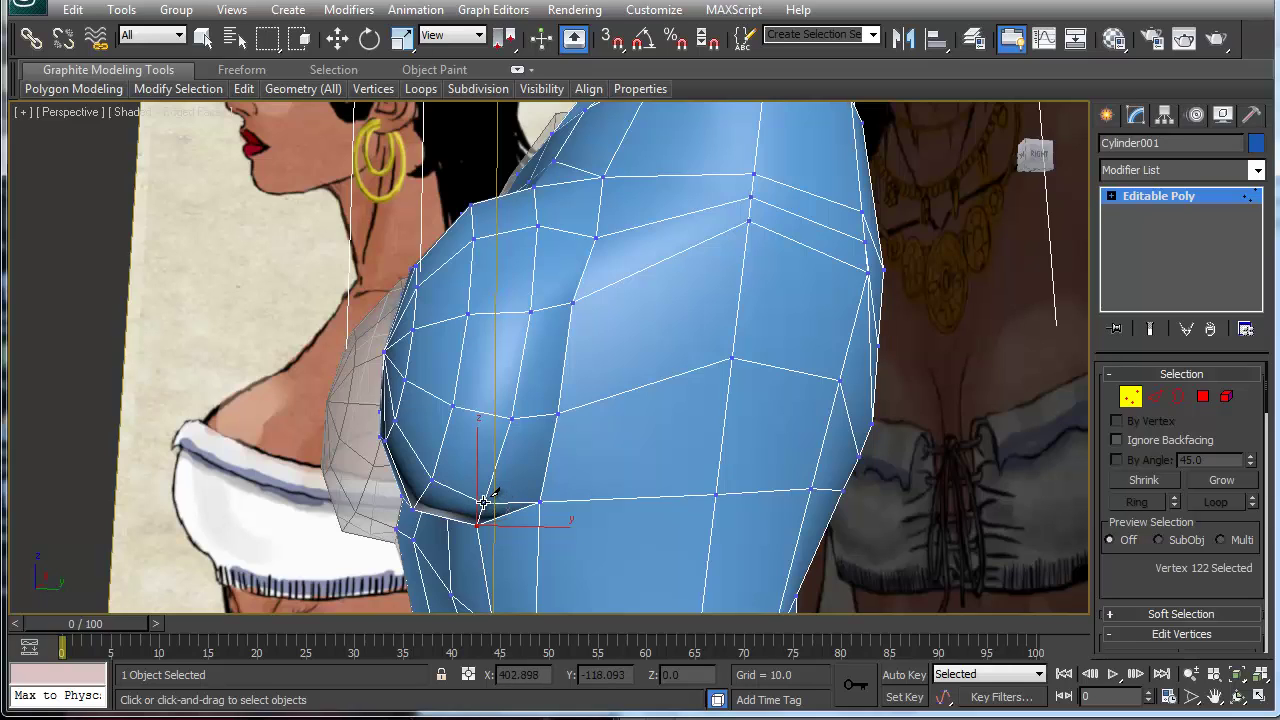
click(549, 462)
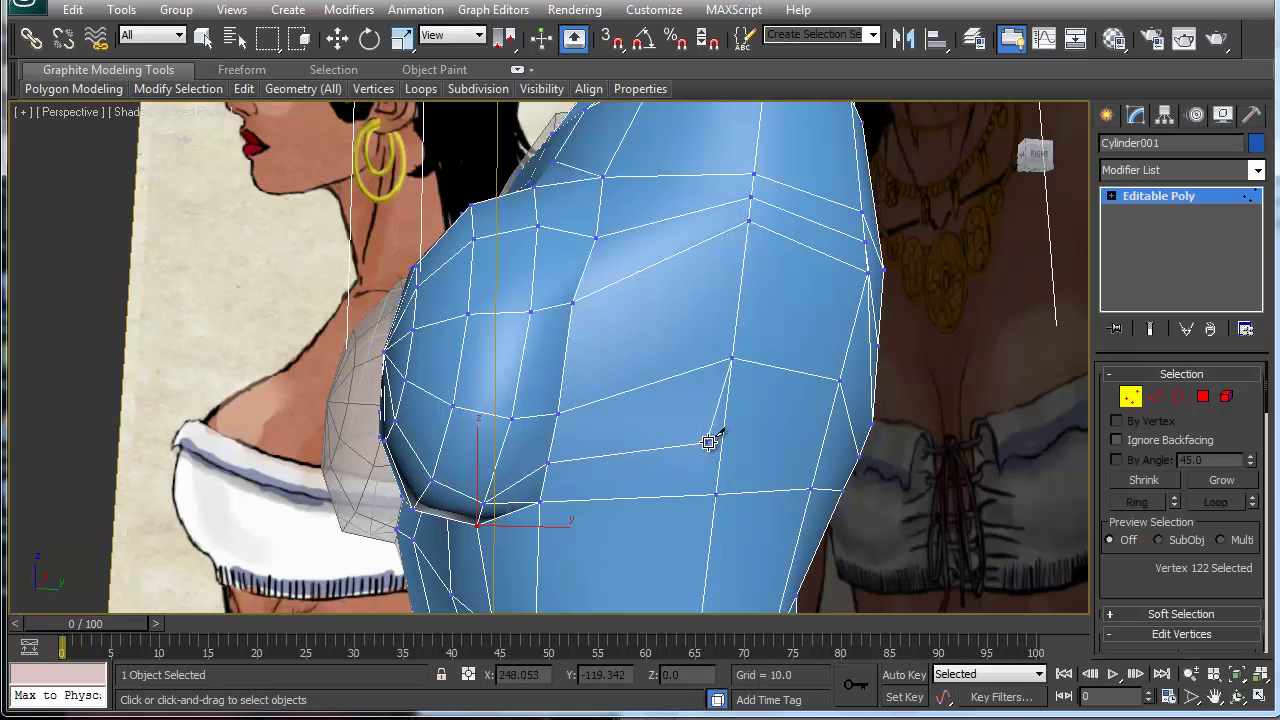
click(721, 441)
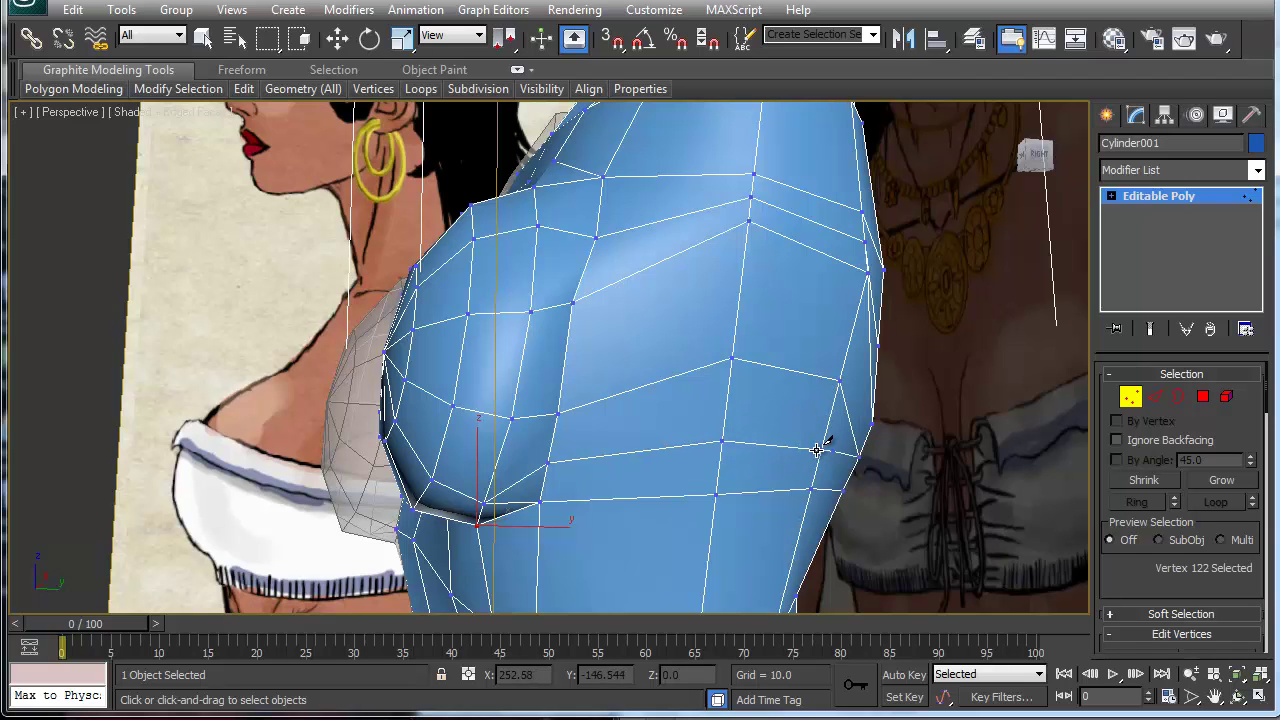
click(818, 450)
scroll(803, 428, up, 5)
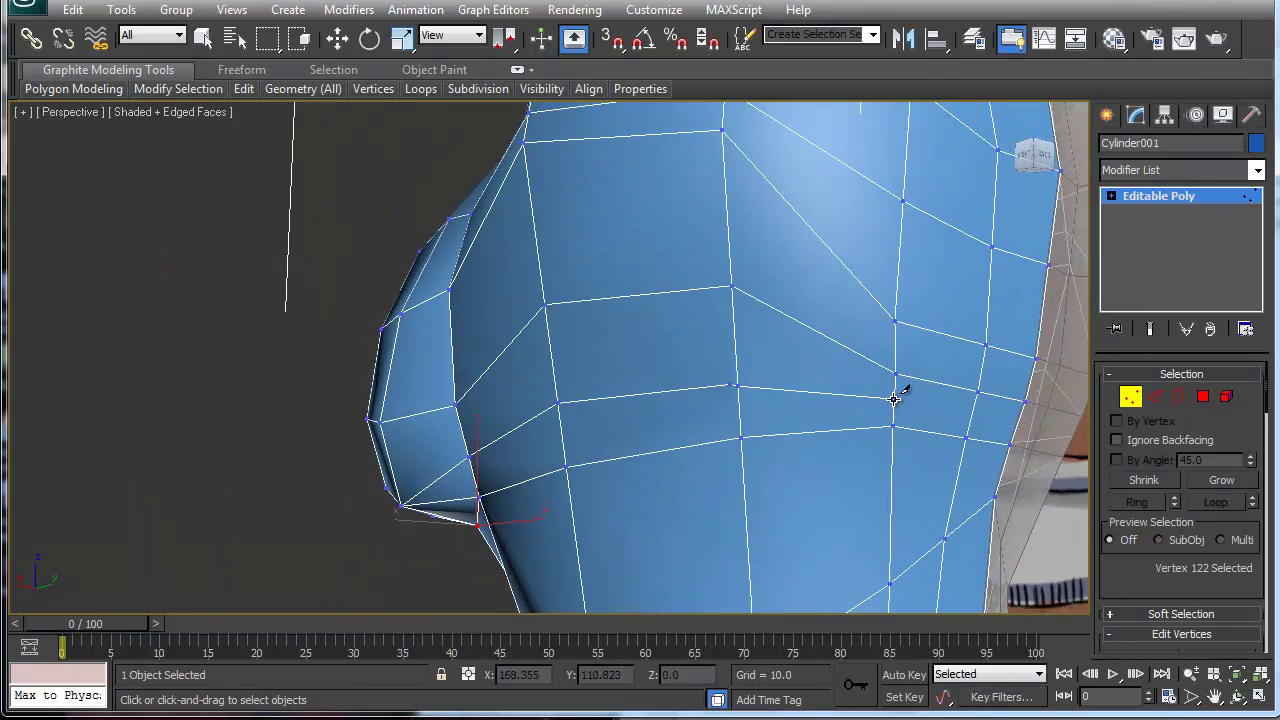
click(895, 399)
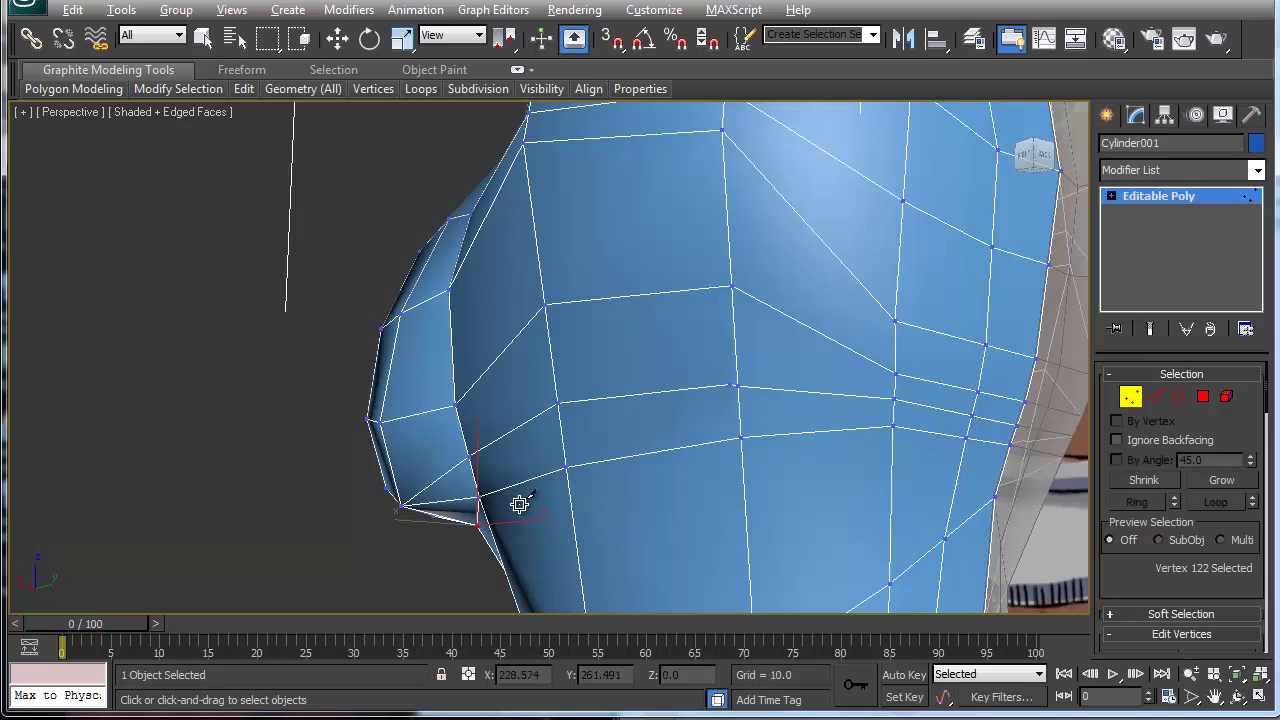
Move the torso vertex at the breast's lower outer rim forward to even out the breast outline.
scroll(520, 506, down, 3)
alt+middle_drag(657, 502, 706, 351)
key(w)
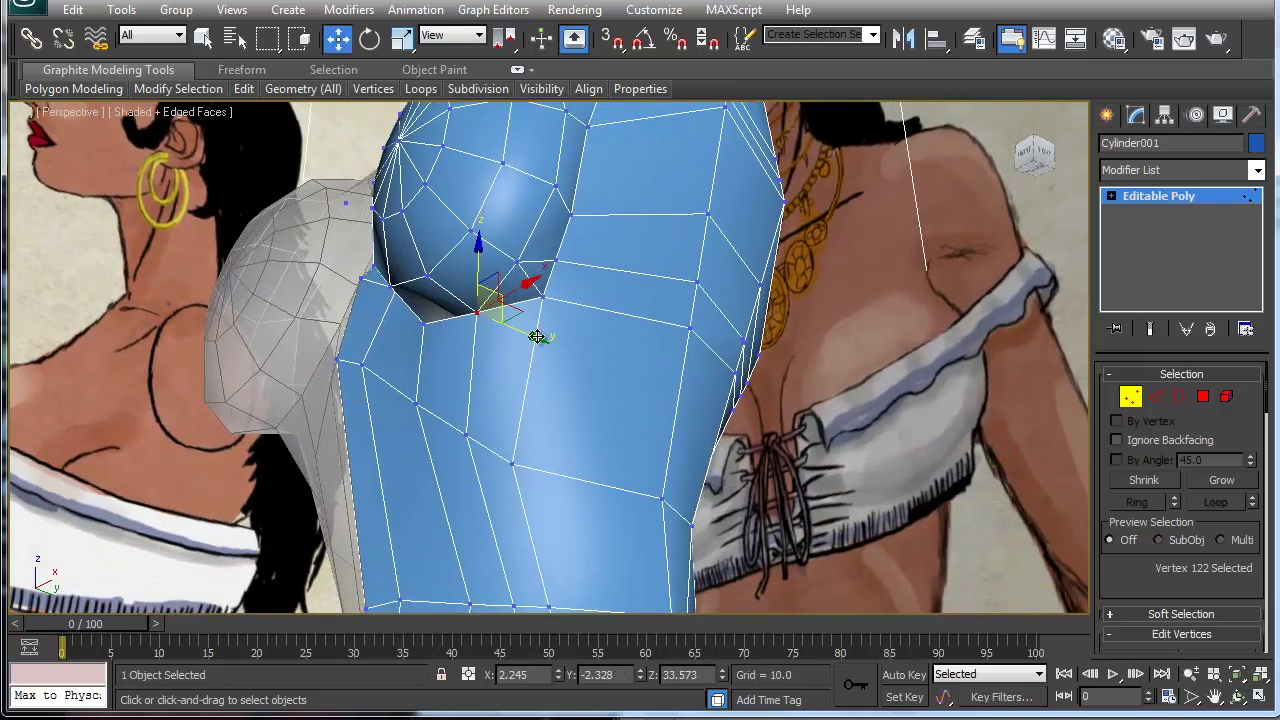
right_click(538, 300)
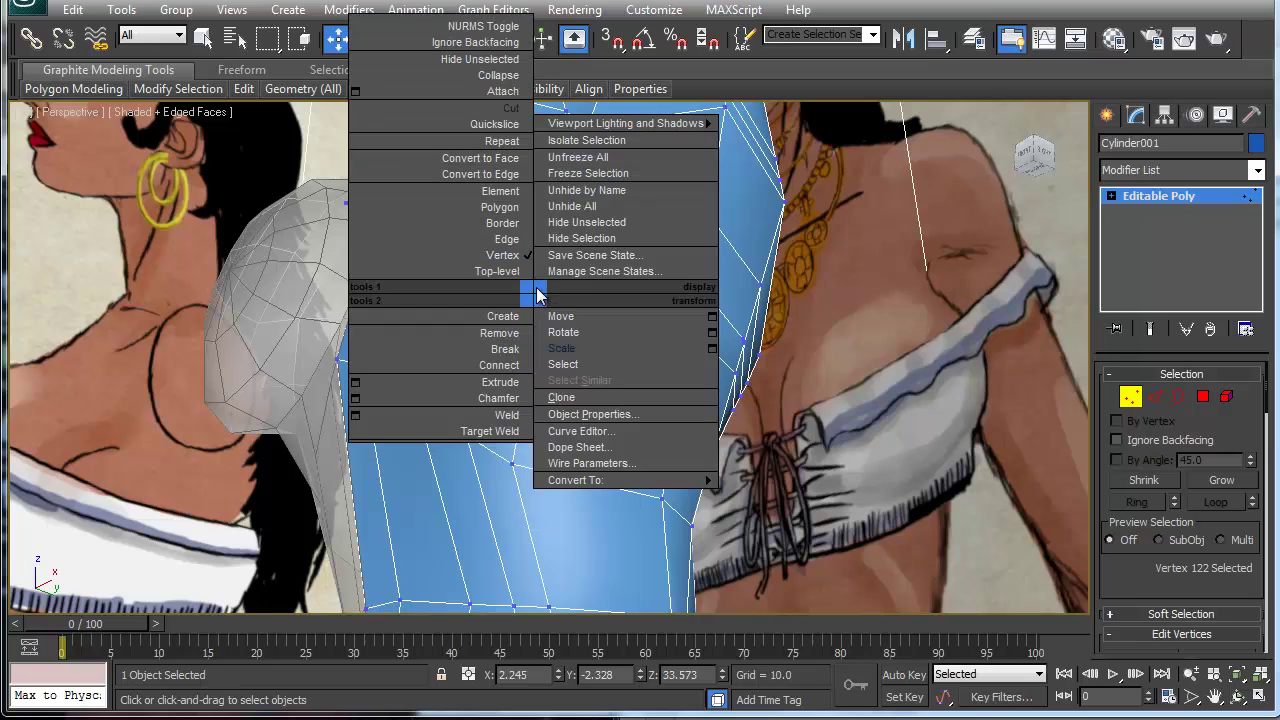
click(508, 239)
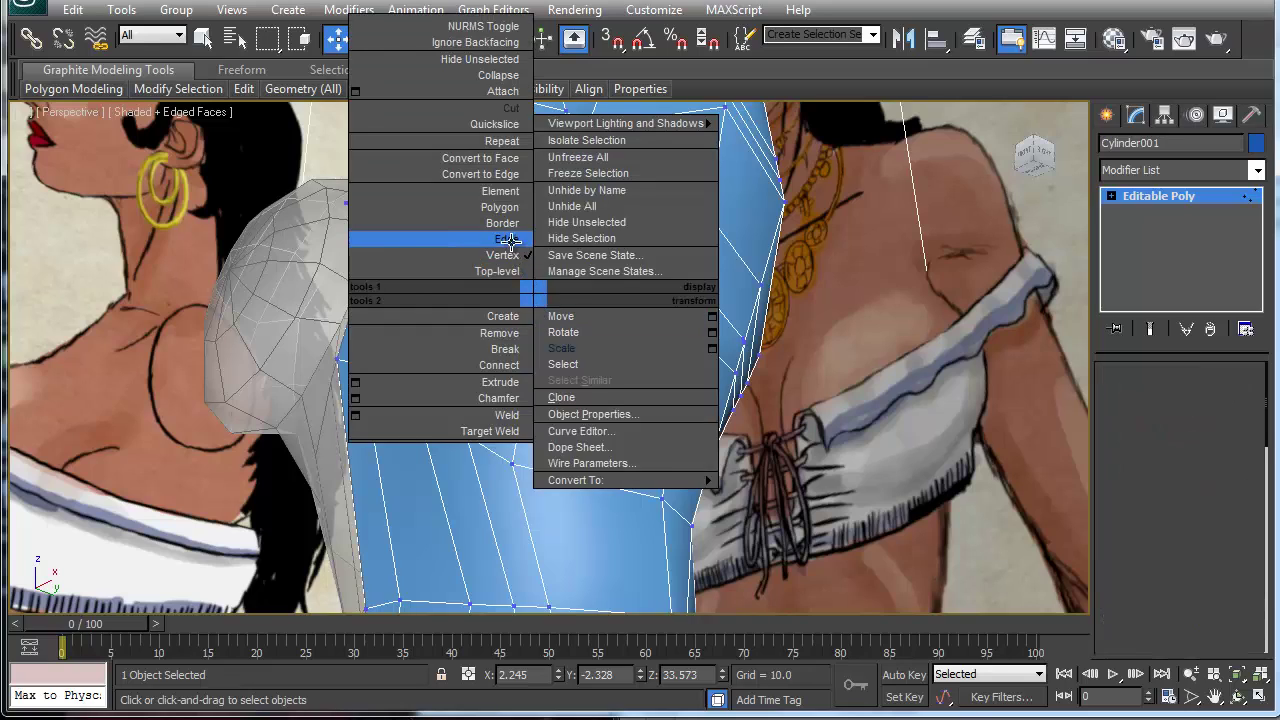
click(530, 287)
mouse_move(535, 367)
alt+middle_down()
mouse_move(557, 346)
mouse_move(590, 346)
mouse_move(510, 371)
alt+middle_up()
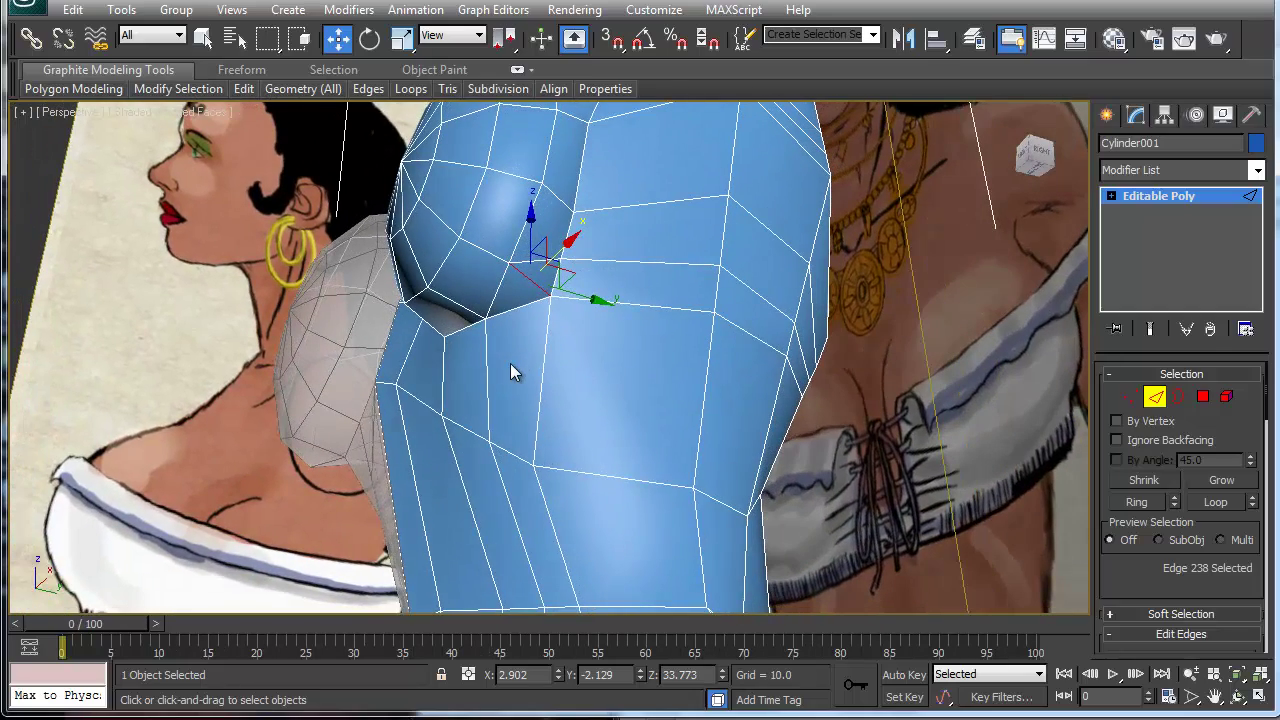
key(1)
click(551, 297)
drag(599, 309, 562, 305)
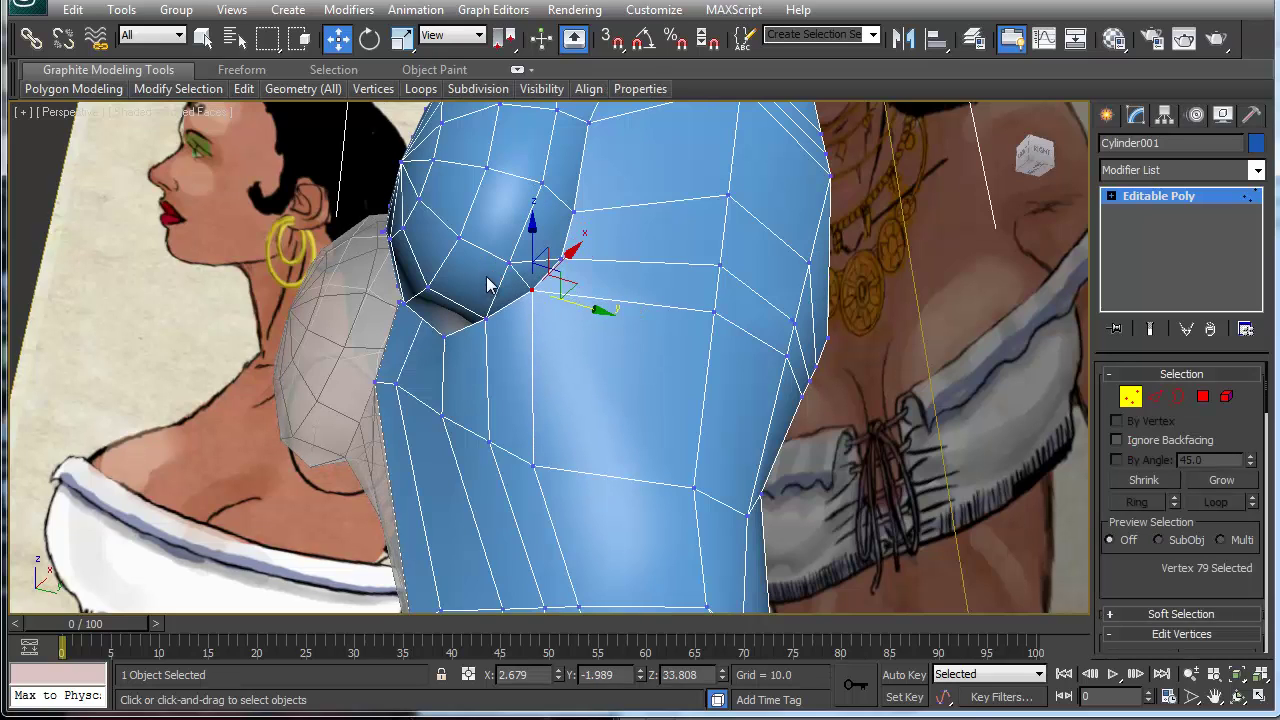
Remove the short diagonal edge between the breast surface and its lower outer rim vertex.
key(2)
click(523, 285)
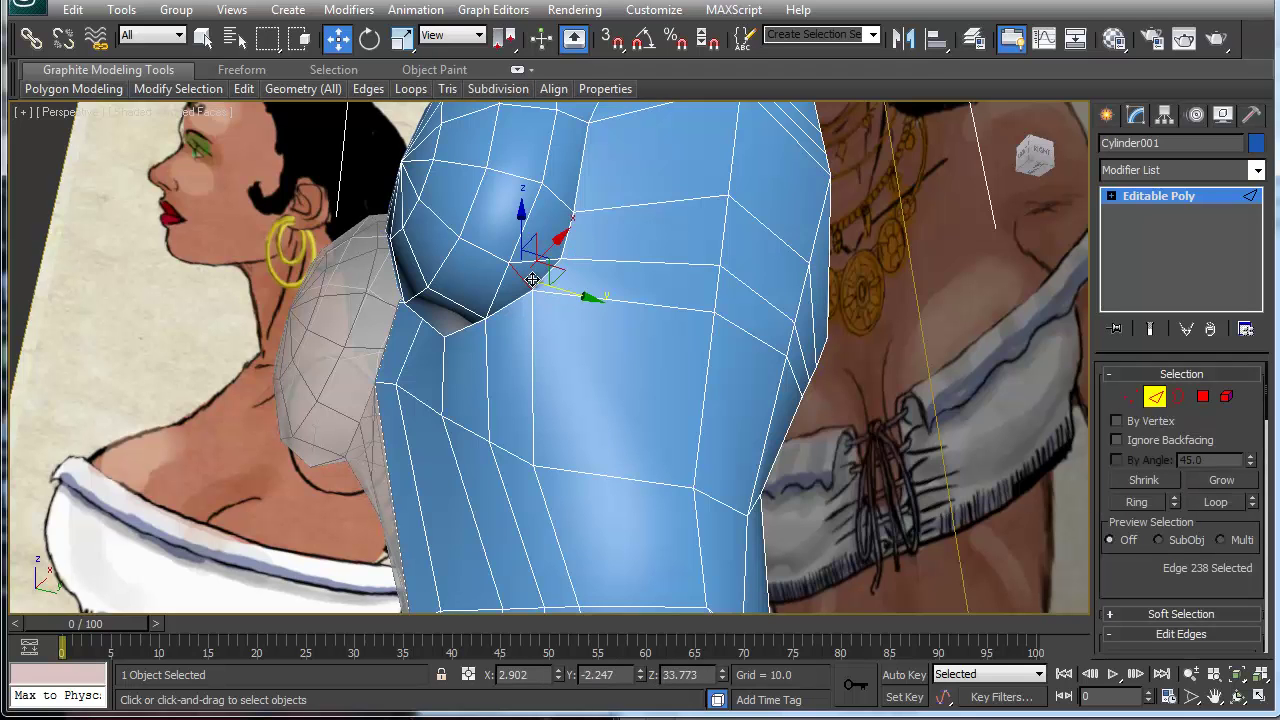
key(BackSpace)
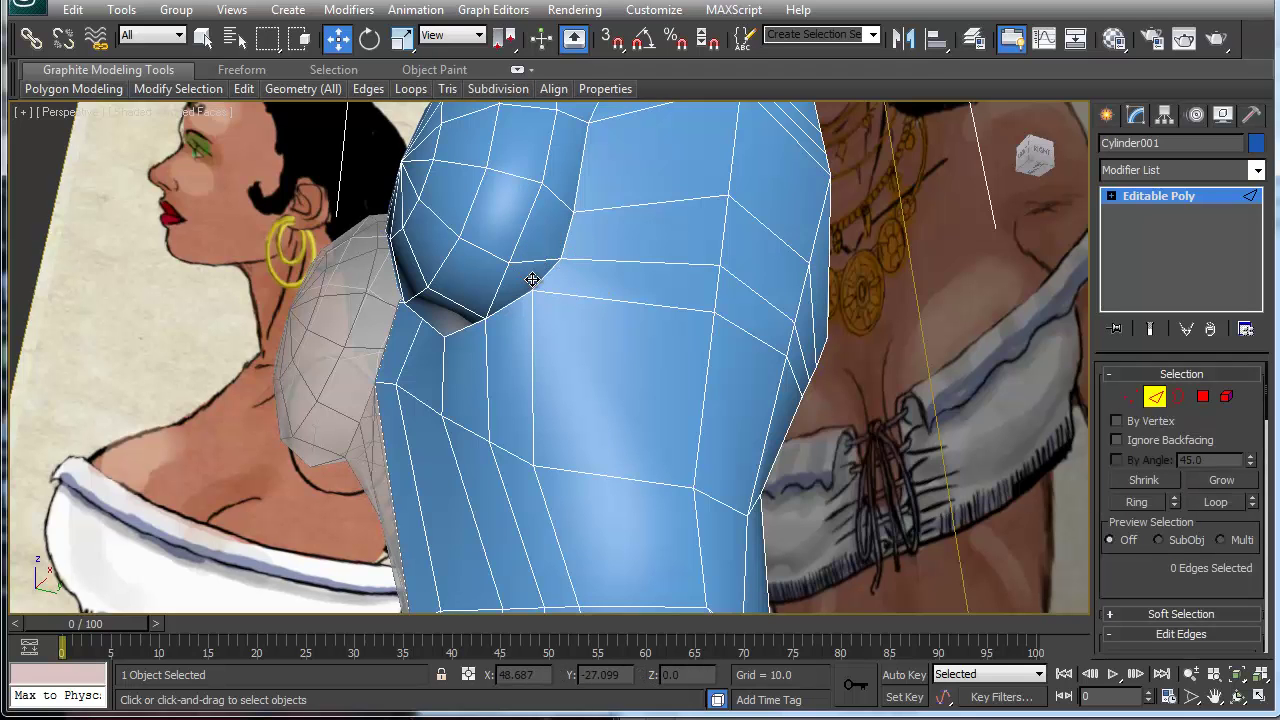
Move the breast's inner rim vertex toward the center line and shift the rim vertex above it forward.
alt+middle_drag(537, 261, 558, 401)
scroll(392, 397, down, 5)
scroll(537, 380, up, 5)
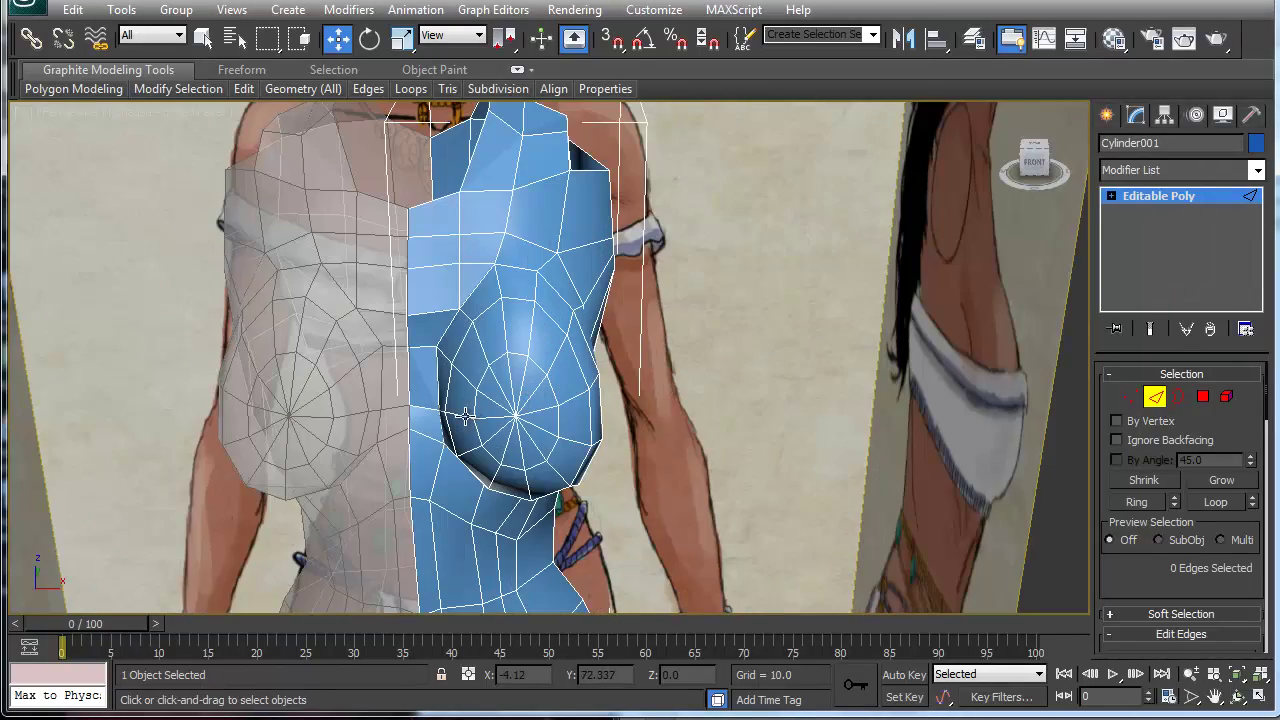
middle_drag(465, 415, 543, 393)
click(564, 372)
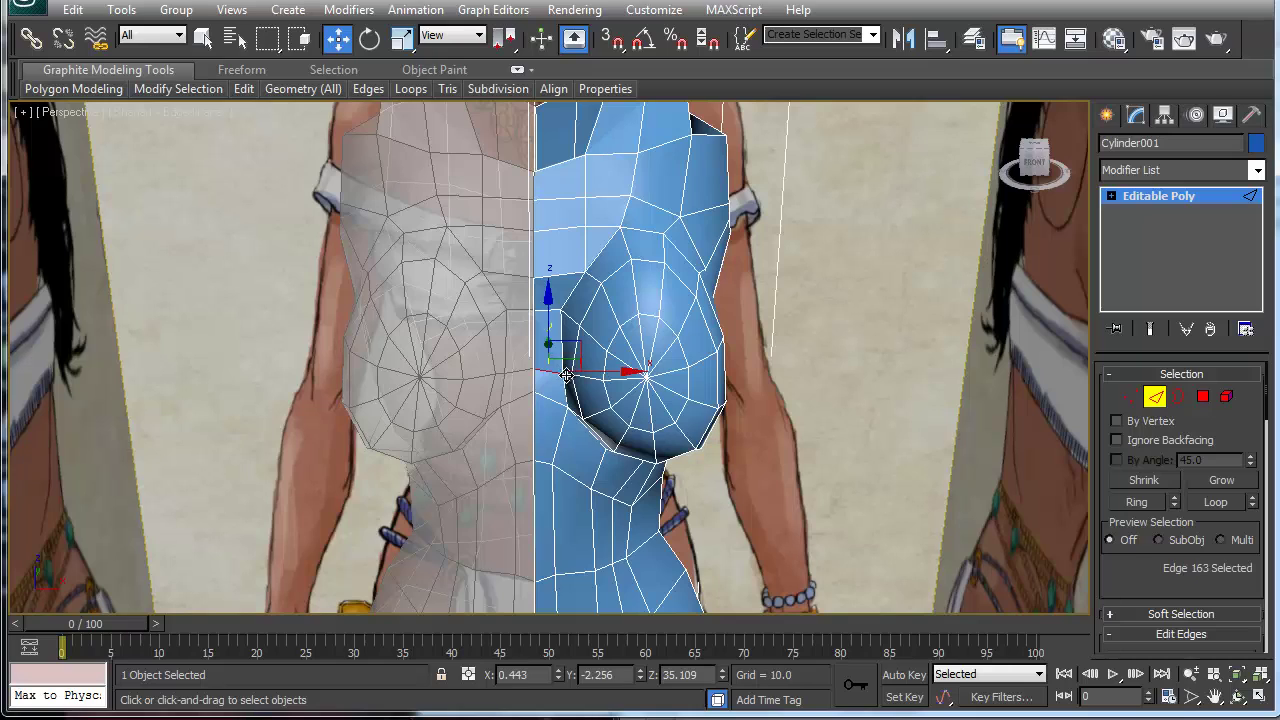
key(1)
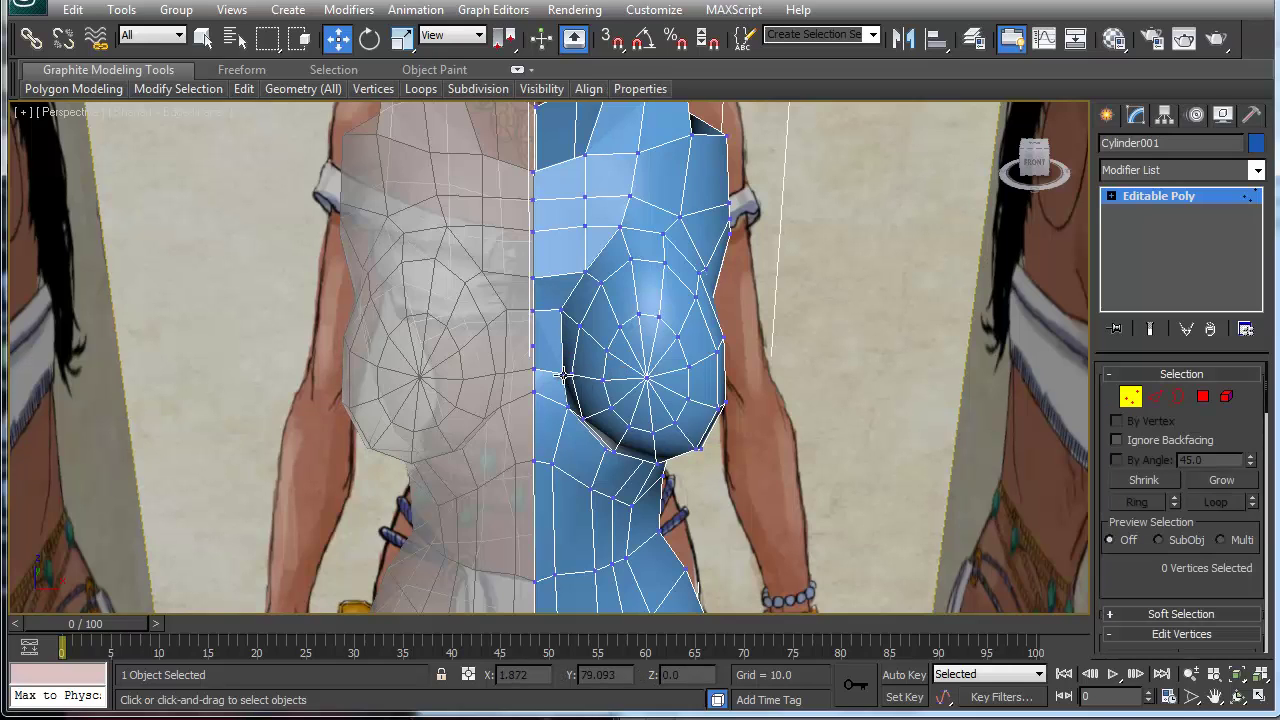
click(564, 373)
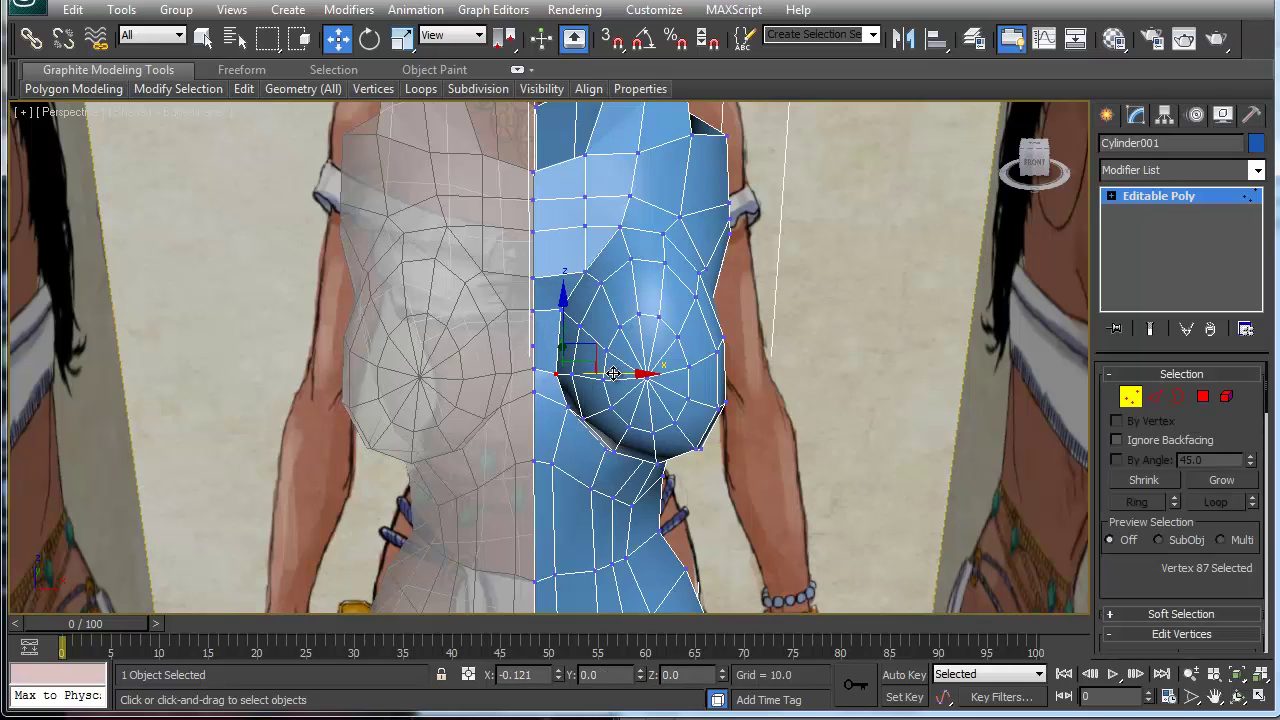
click(563, 307)
alt+middle_drag(567, 395, 568, 355)
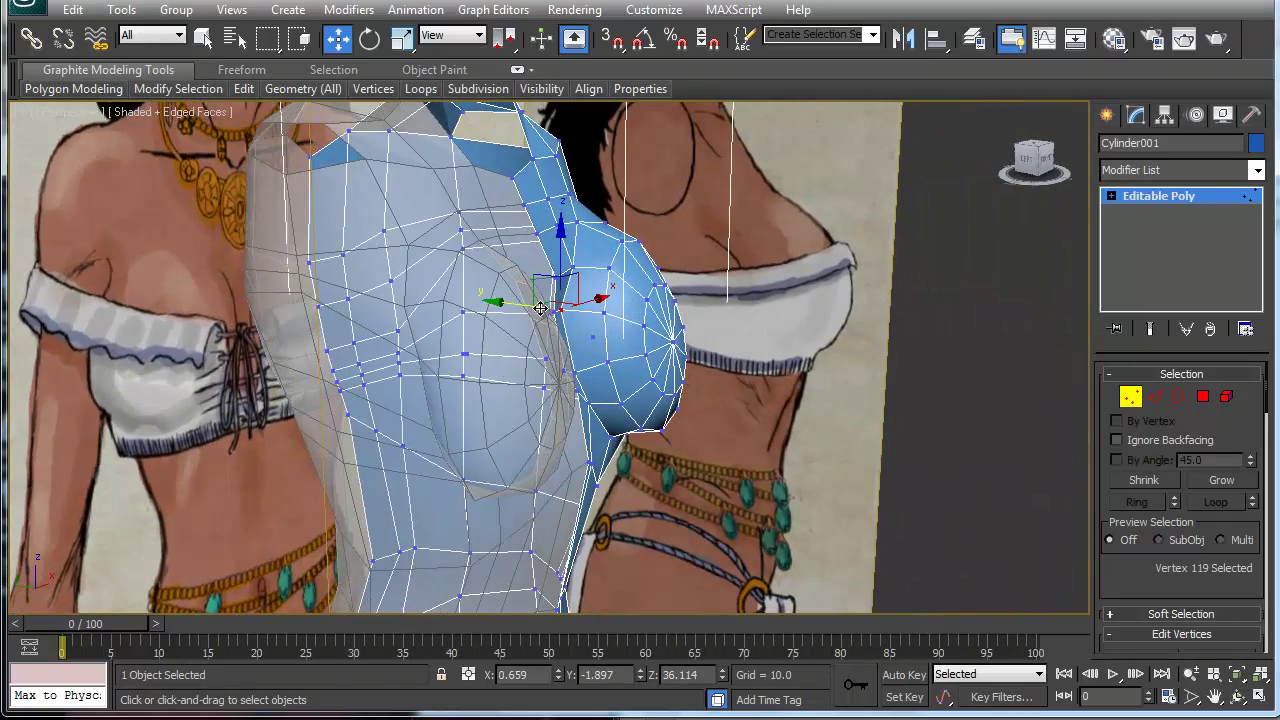
drag(524, 304, 558, 362)
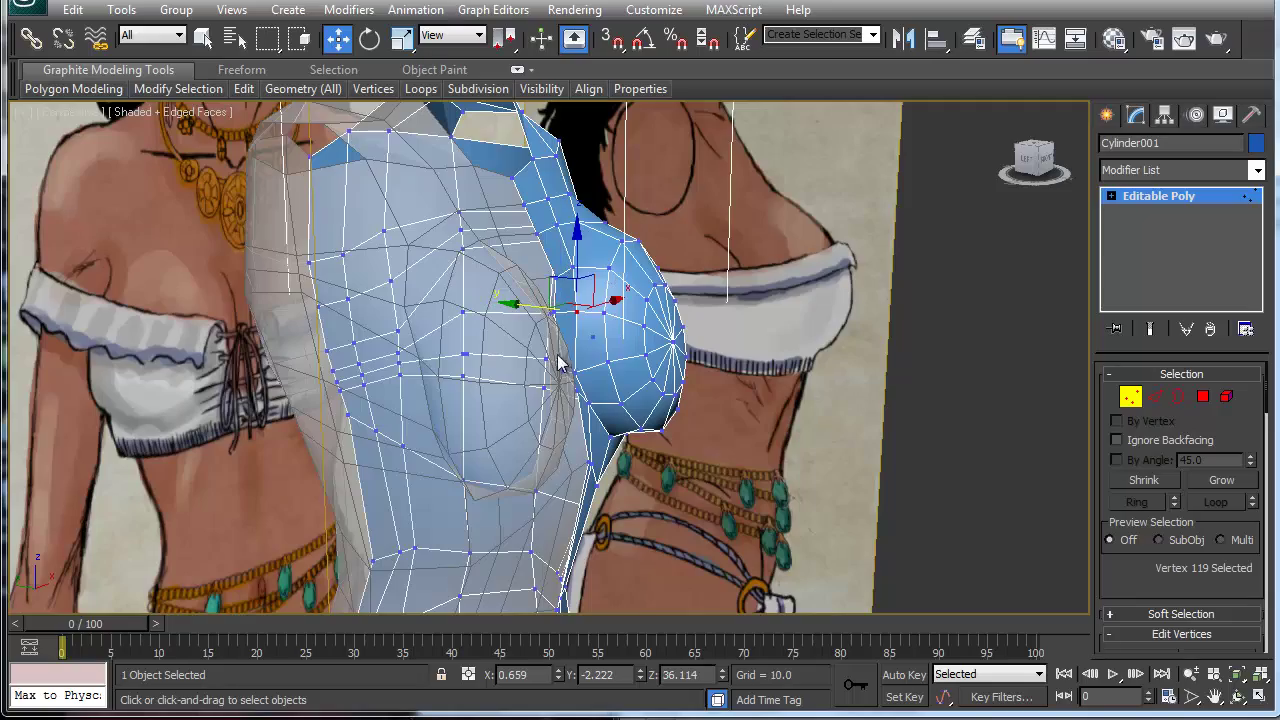
Adjust the depth of three vertices between the breasts and move the upper inner rim vertex up toward the center line.
click(575, 371)
alt+middle_drag(575, 371, 595, 476)
drag(509, 352, 524, 349)
alt+middle_drag(524, 349, 456, 349)
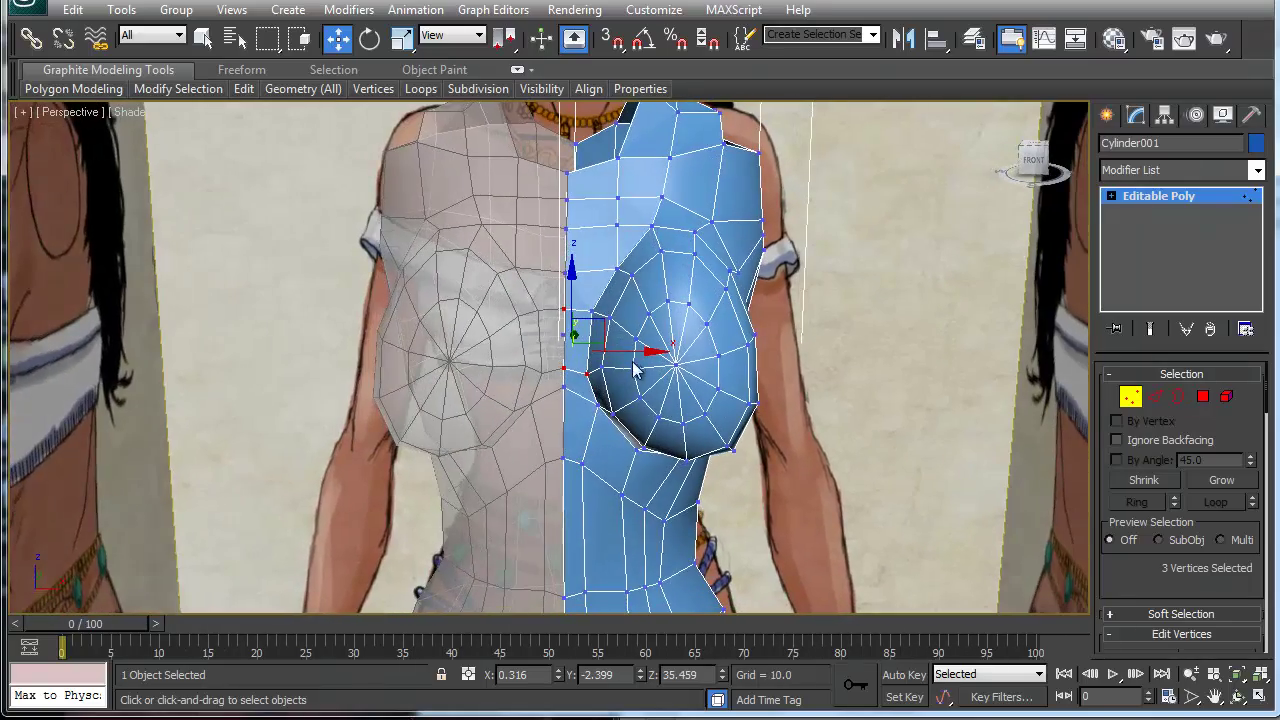
click(619, 260)
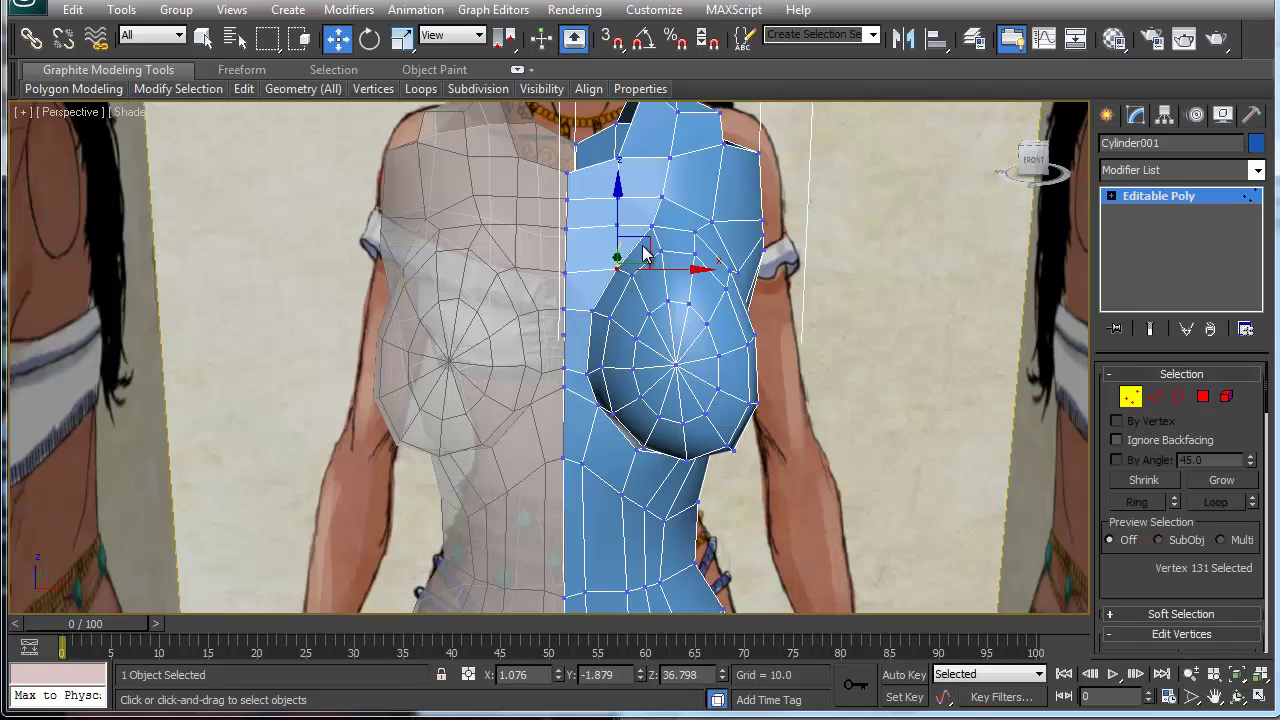
drag(646, 255, 639, 247)
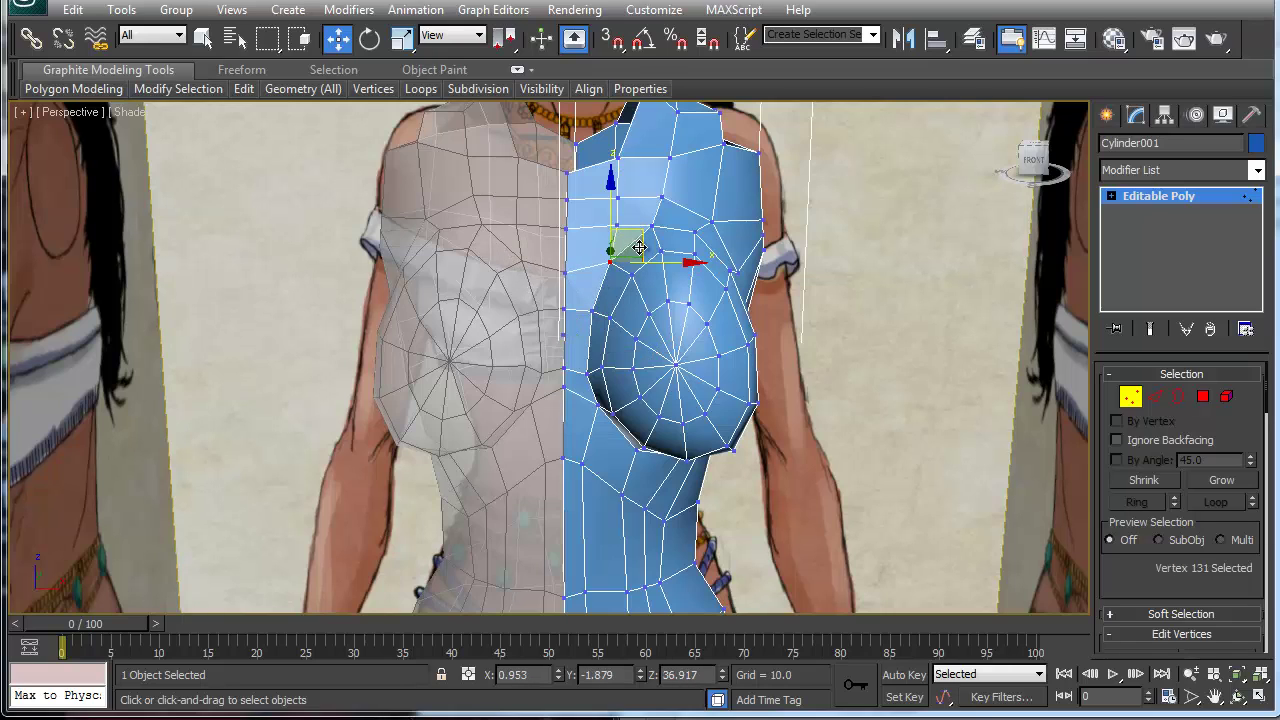
Select the whole torso element and auto smooth it with a threshold of 180.
key(4)
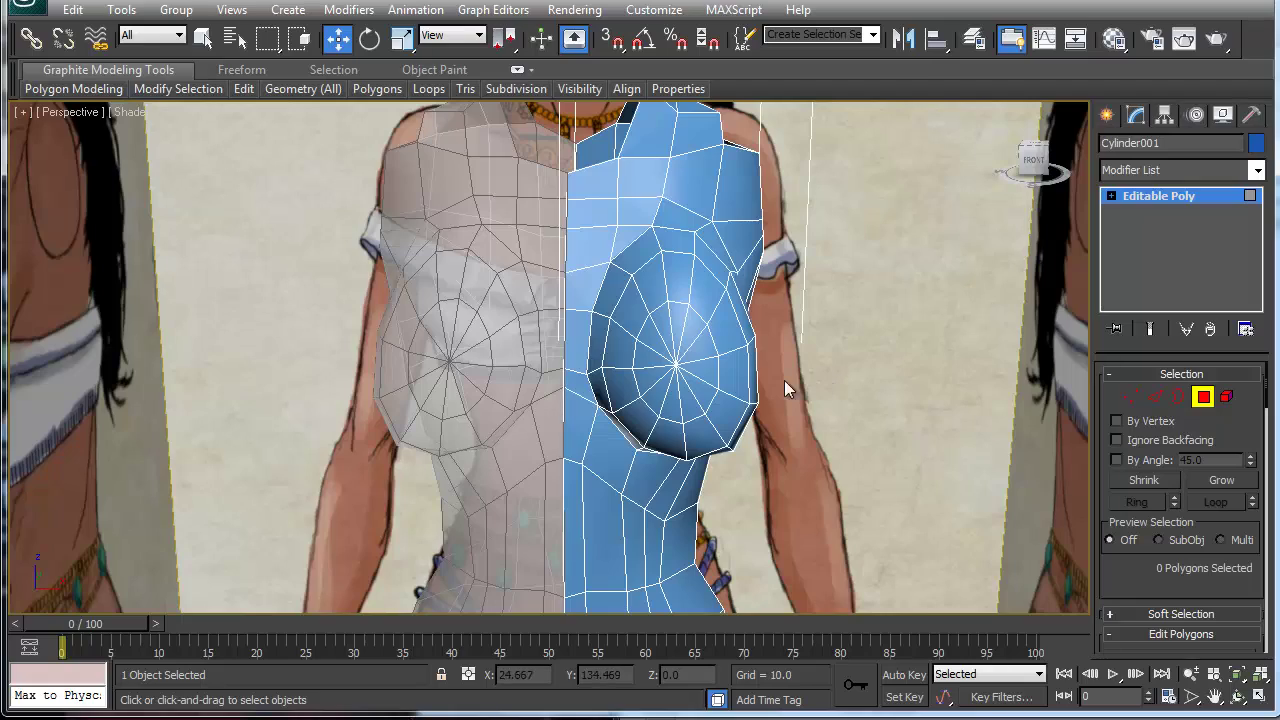
click(1227, 396)
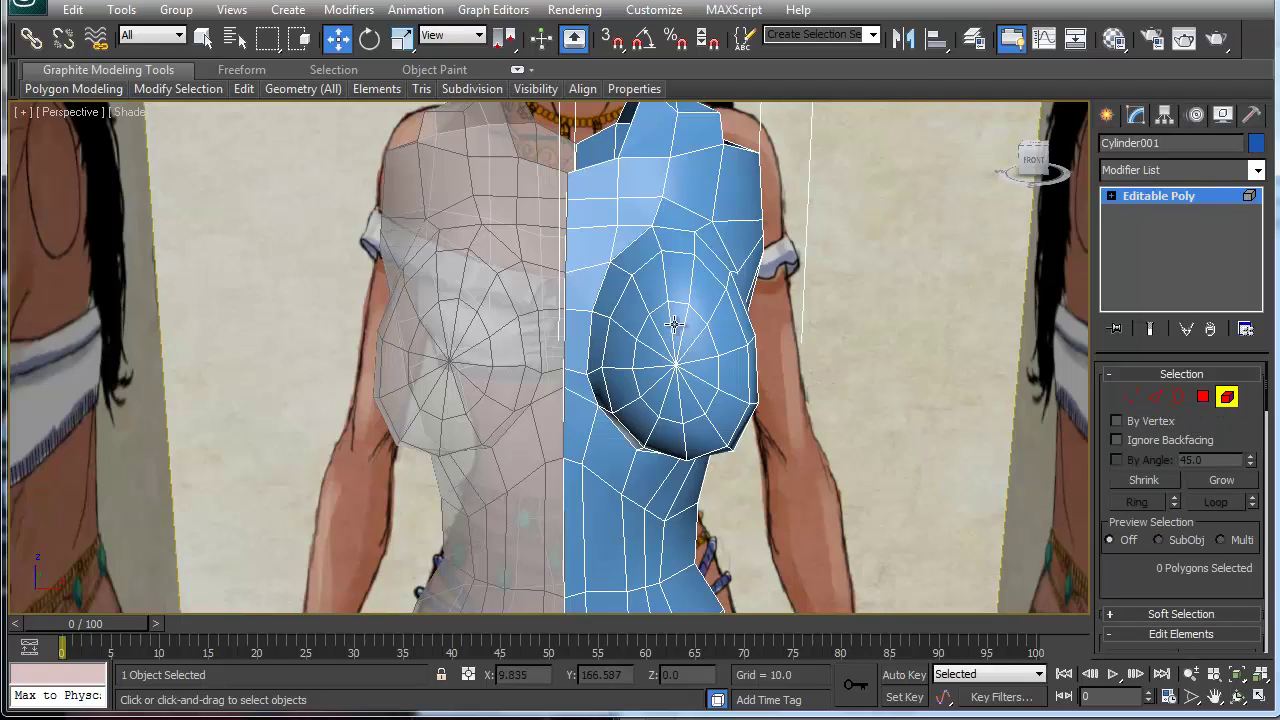
click(676, 326)
mouse_move(749, 401)
alt+middle_down()
mouse_move(580, 391)
mouse_move(731, 411)
alt+middle_up()
scroll(1120, 590, down, 10)
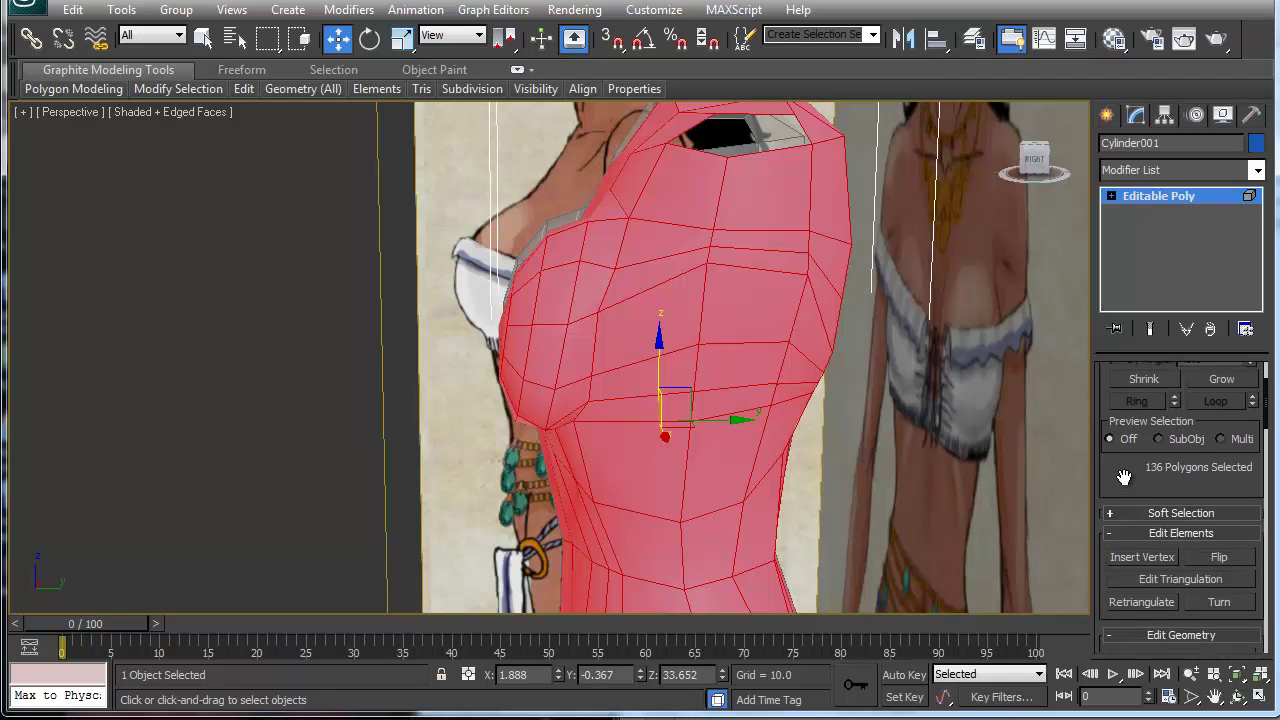
scroll(1125, 505, down, 15)
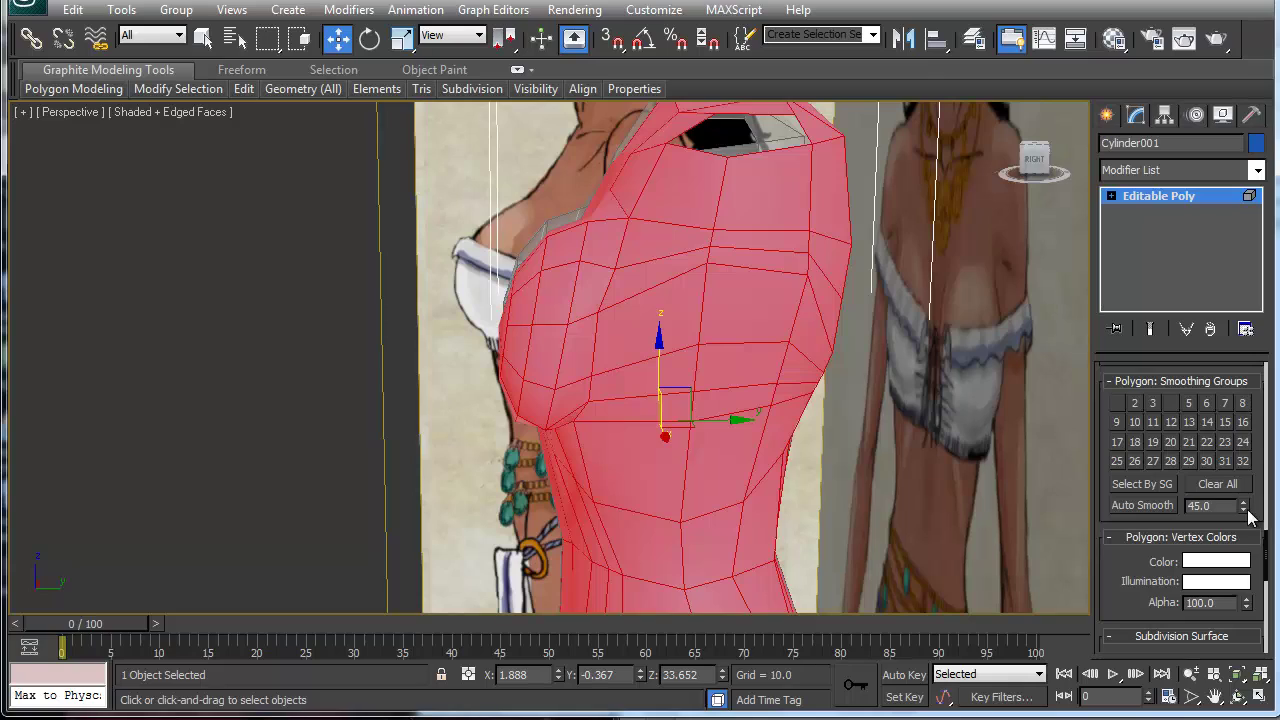
click(1156, 501)
mouse_move(485, 408)
alt+middle_down()
mouse_move(707, 412)
mouse_move(728, 425)
alt+middle_up()
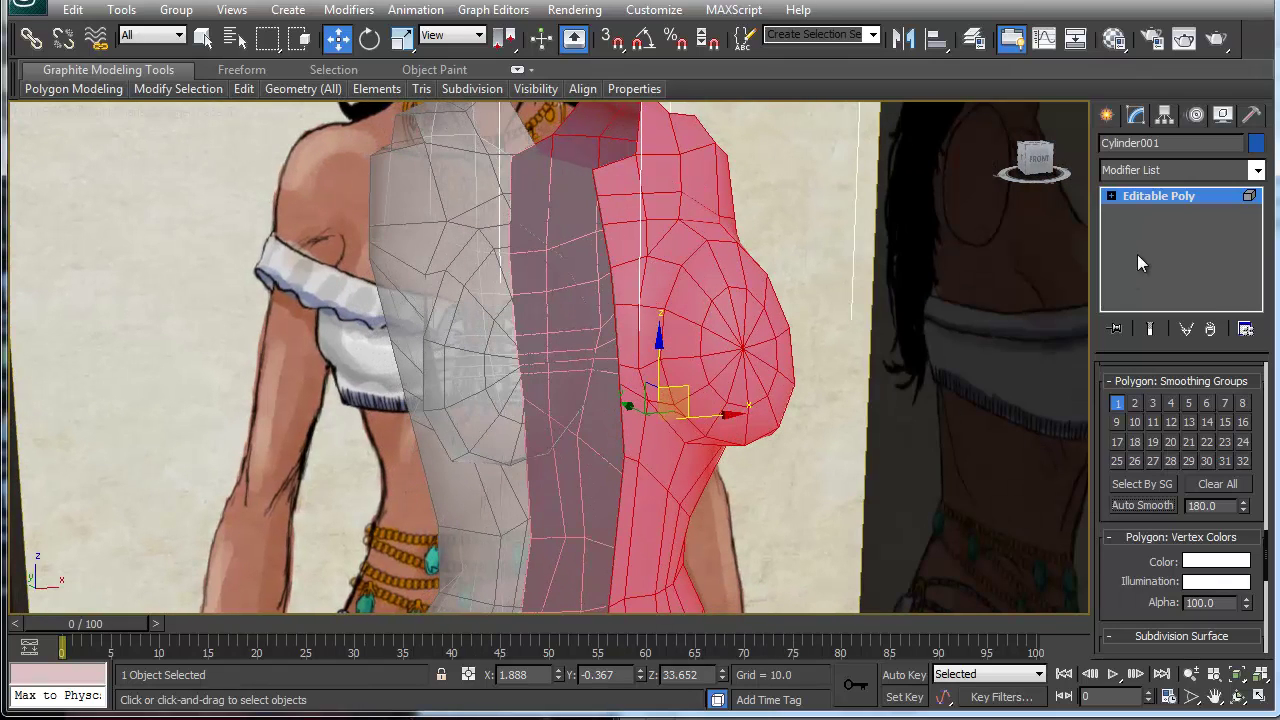
Return to vertex editing and nudge the inner side vertex of the breast horizontally.
click(1110, 197)
click(1145, 229)
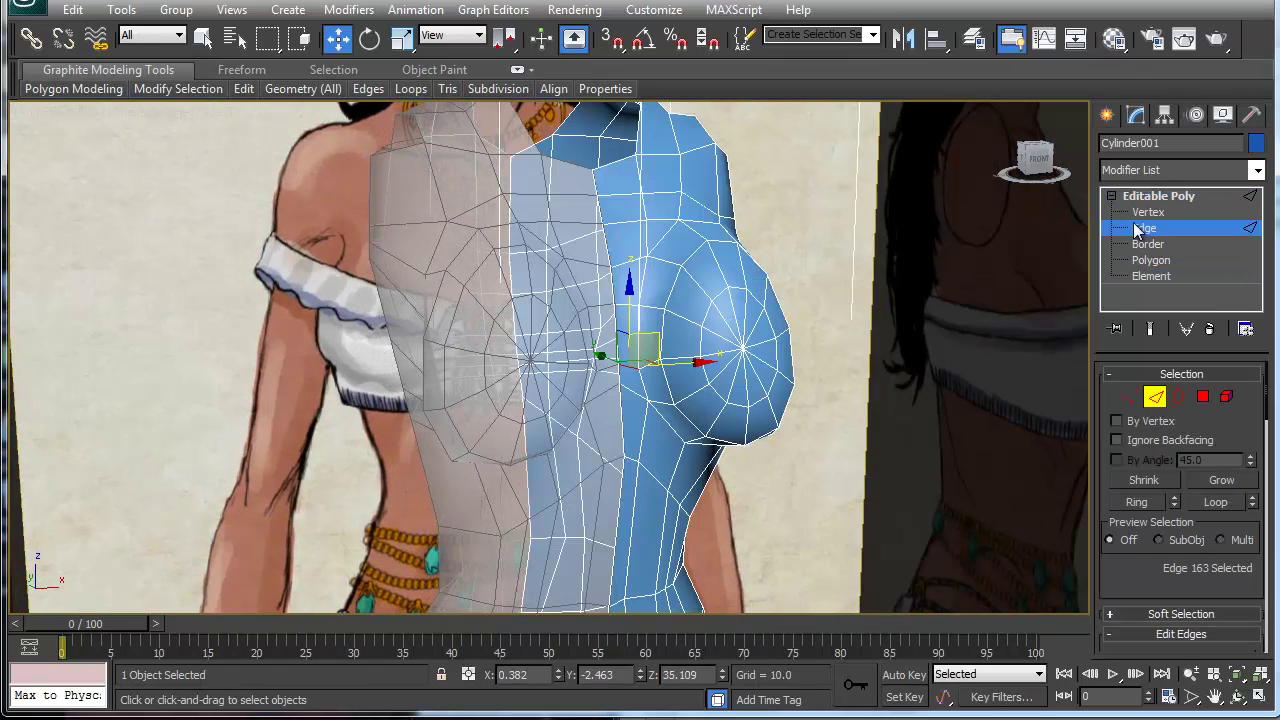
click(1150, 214)
alt+middle_drag(768, 405, 724, 407)
click(637, 350)
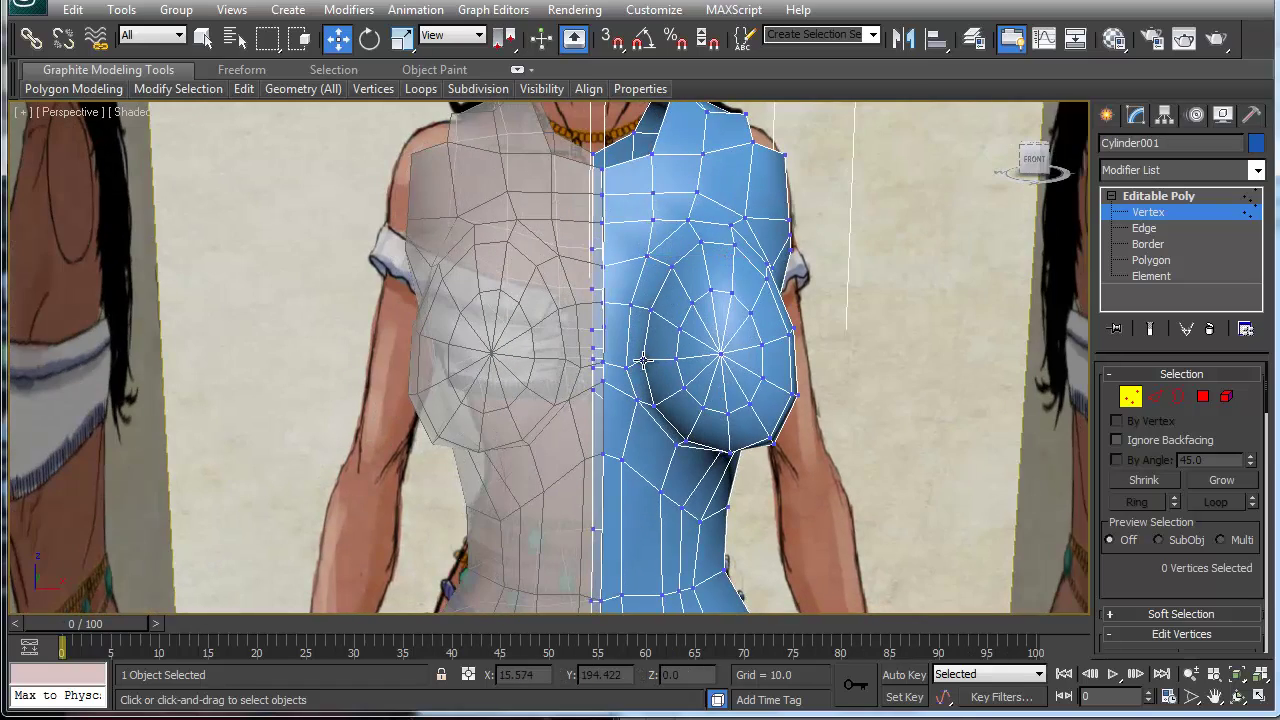
drag(712, 360, 715, 360)
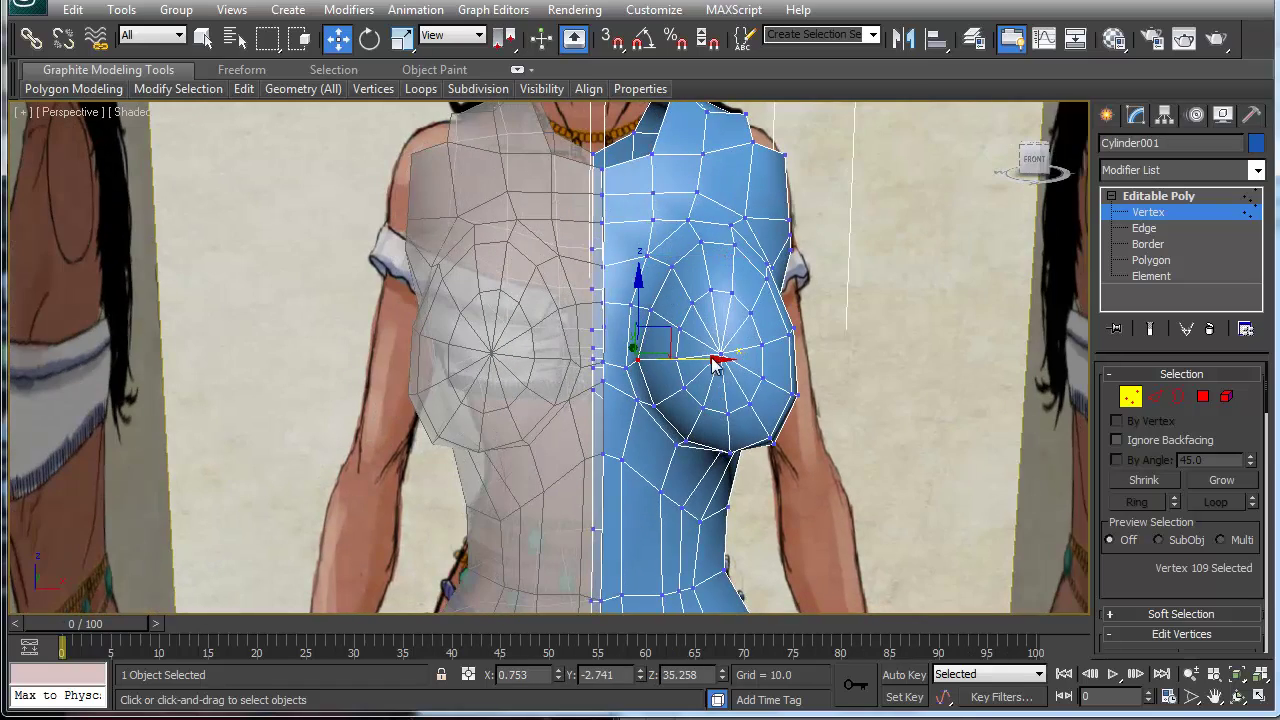
Reposition two vertices on the breast's upper rim to refine its slope in profile.
click(639, 293)
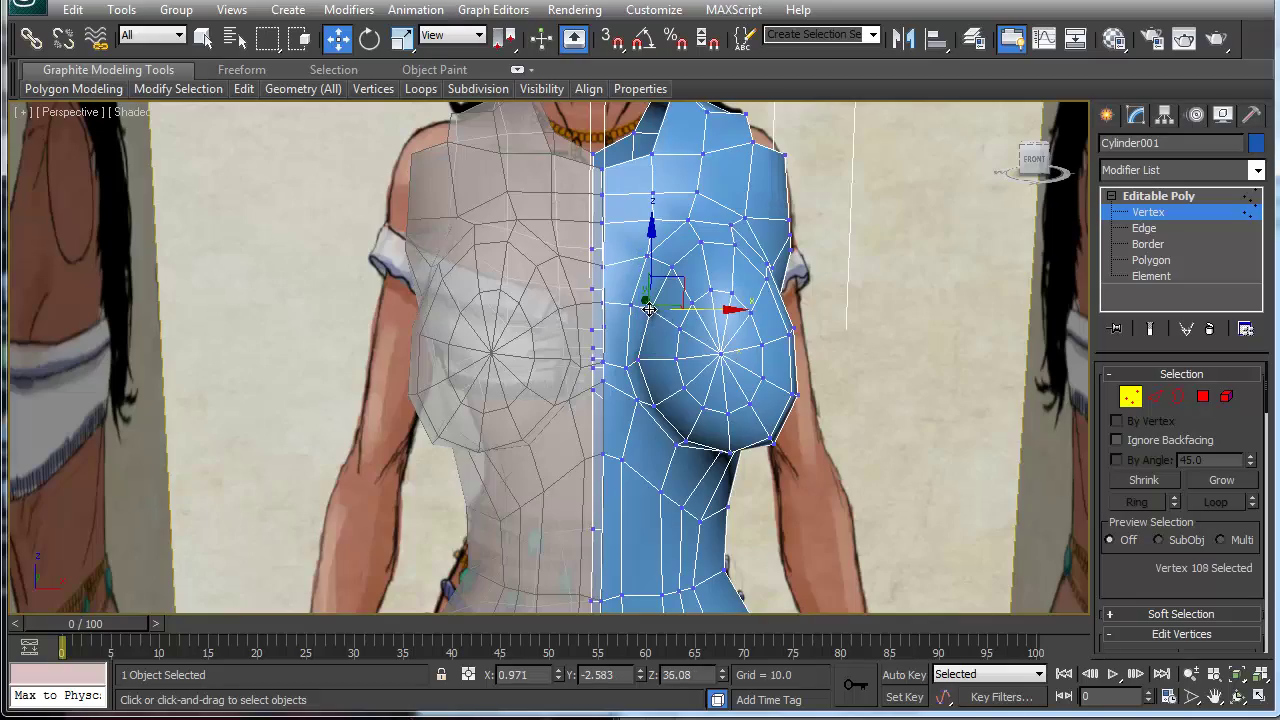
click(668, 262)
alt+middle_drag(767, 318, 688, 350)
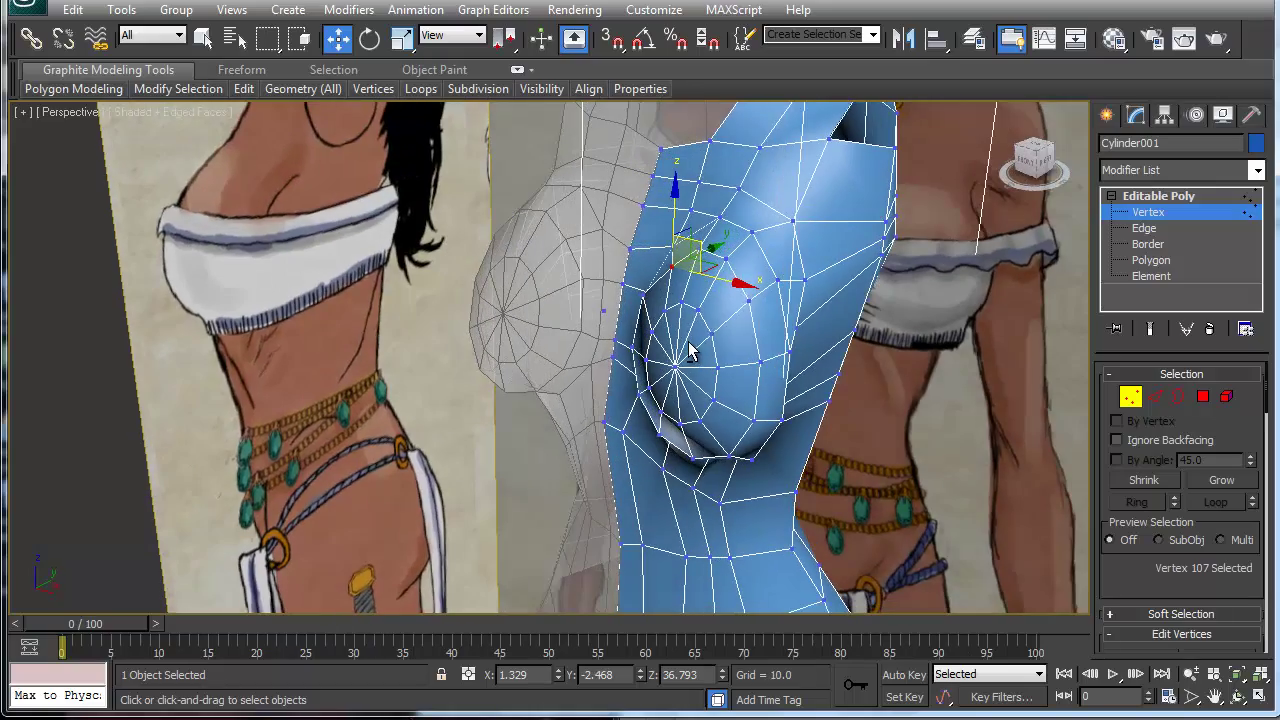
click(805, 280)
alt+middle_drag(760, 442, 698, 343)
drag(732, 250, 717, 235)
alt+middle_drag(747, 307, 741, 336)
alt+middle_drag(720, 342, 725, 340)
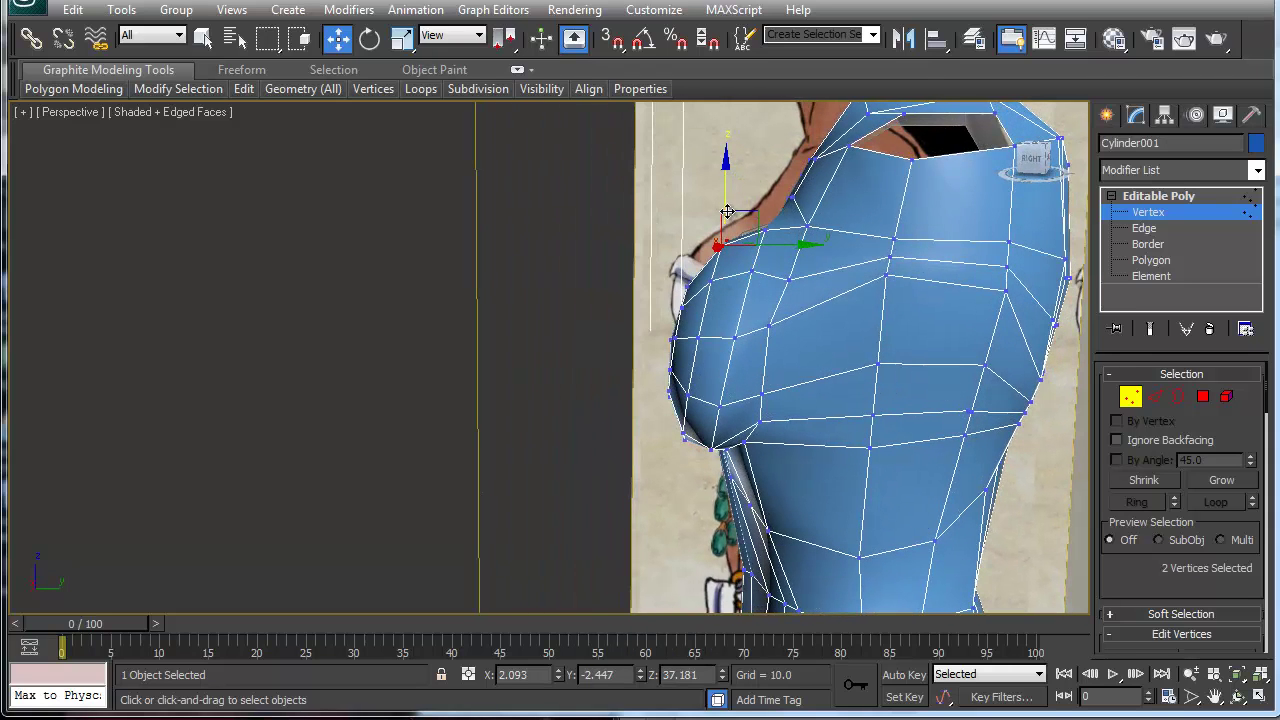
Select the four vertices of the ring just above the breast's tip and shift them slightly back in depth.
drag(744, 213, 736, 302)
drag(760, 246, 702, 312)
drag(713, 268, 724, 271)
alt+middle_drag(623, 365, 763, 392)
scroll(752, 380, up, 5)
scroll(752, 378, down, 7)
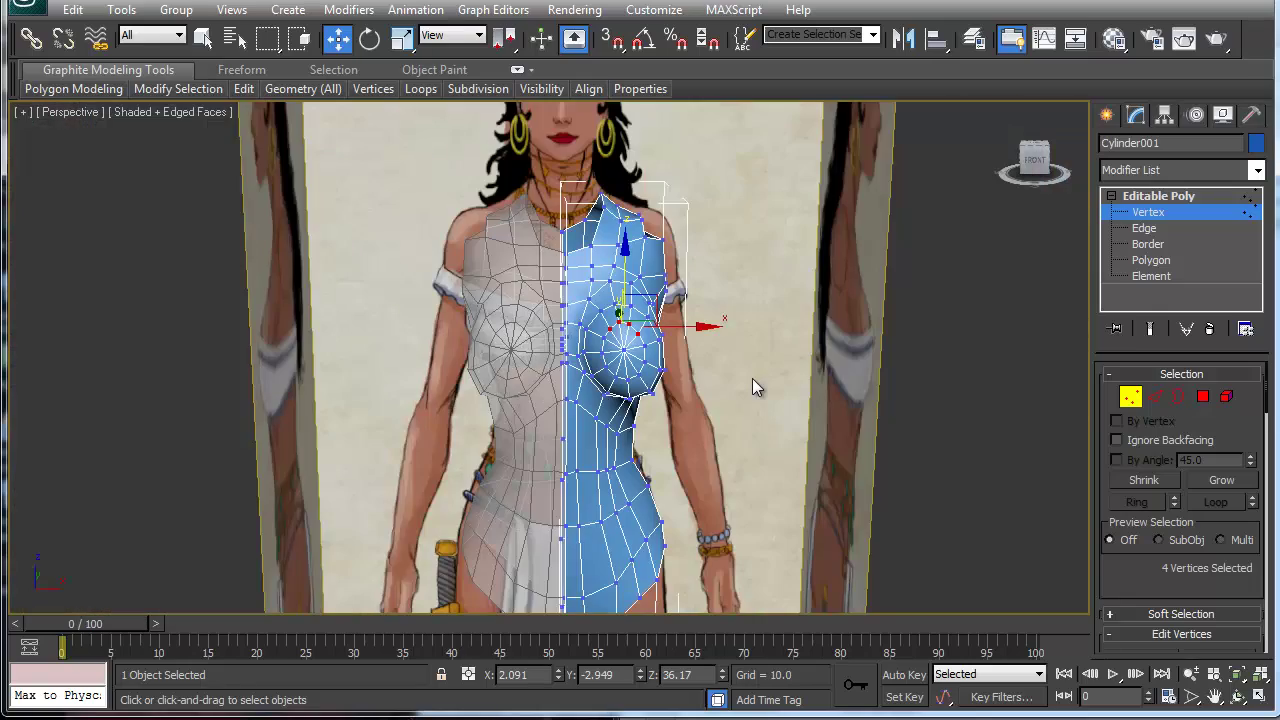
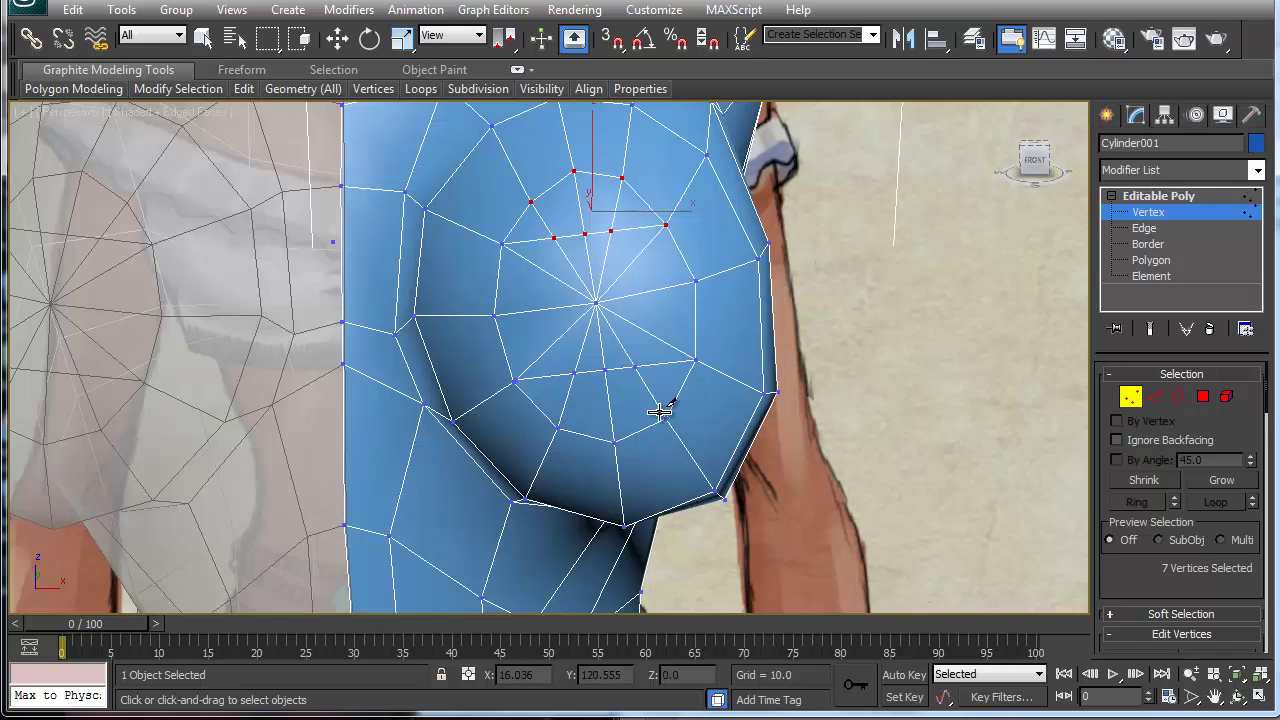
Remove the four short edges beside the vertical center edge, two above and two below the breast's inner cross rows.
key(w)
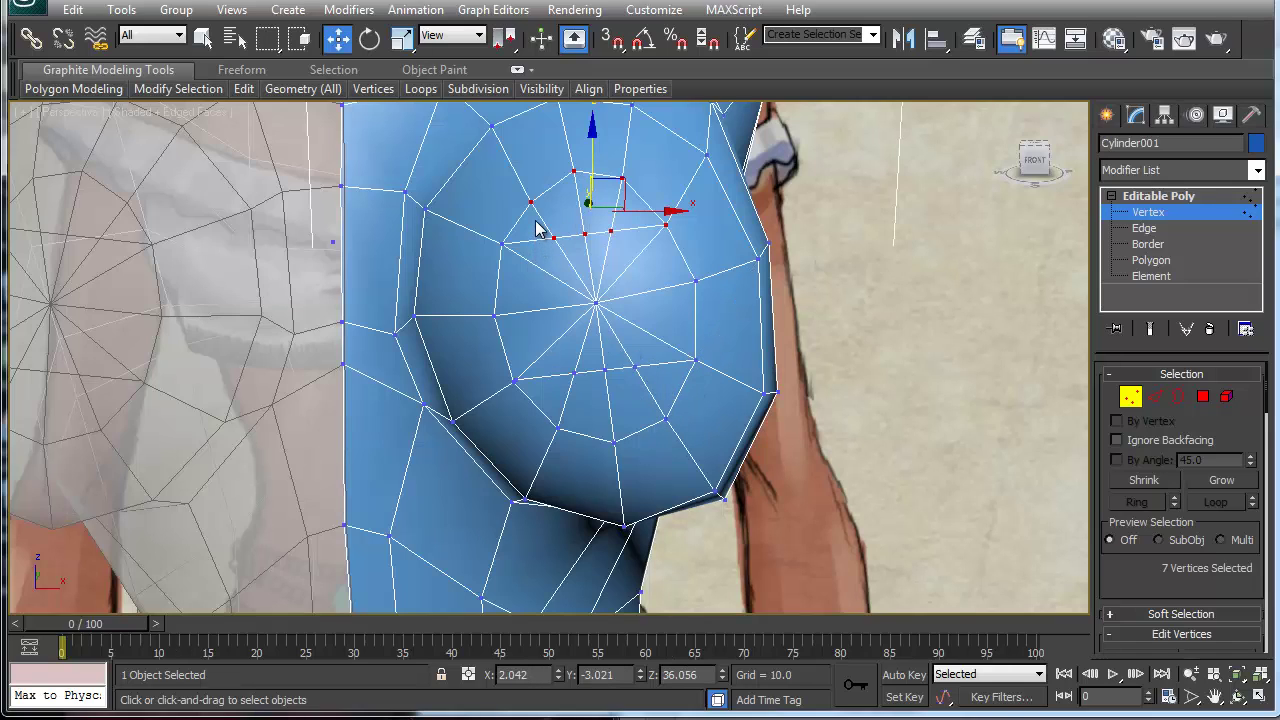
key(2)
click(544, 220)
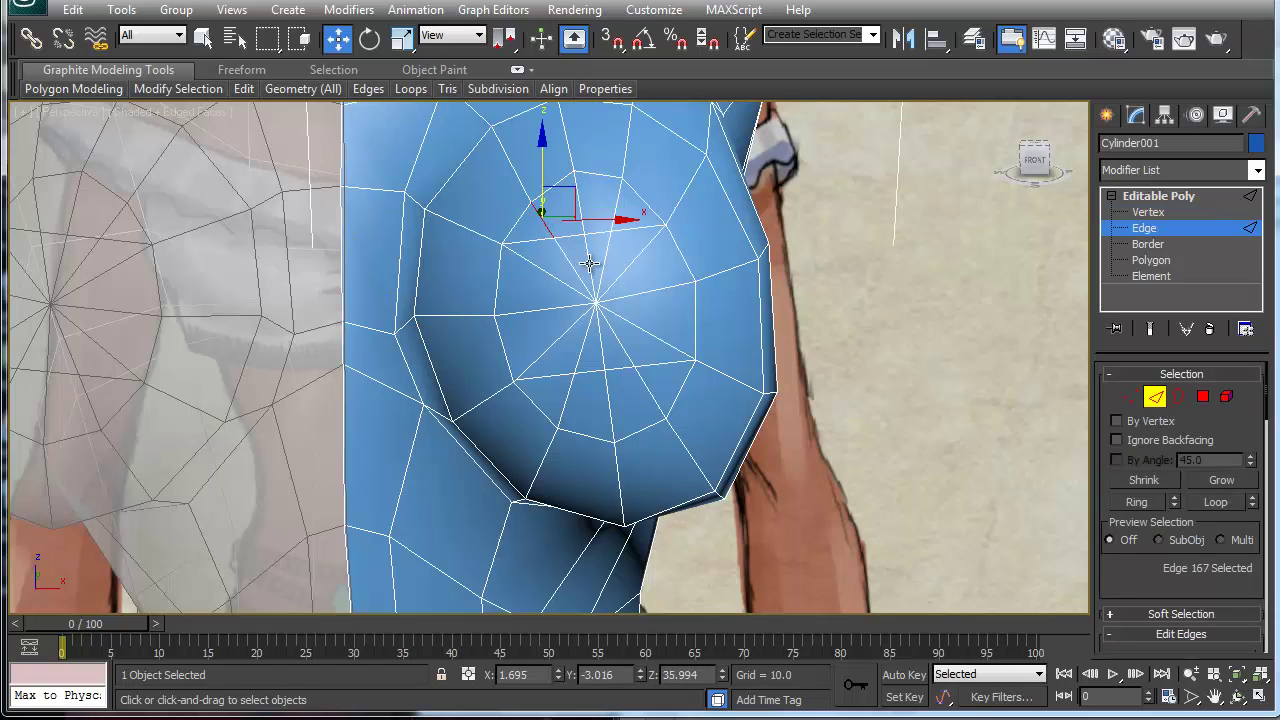
ctrl+click(614, 214)
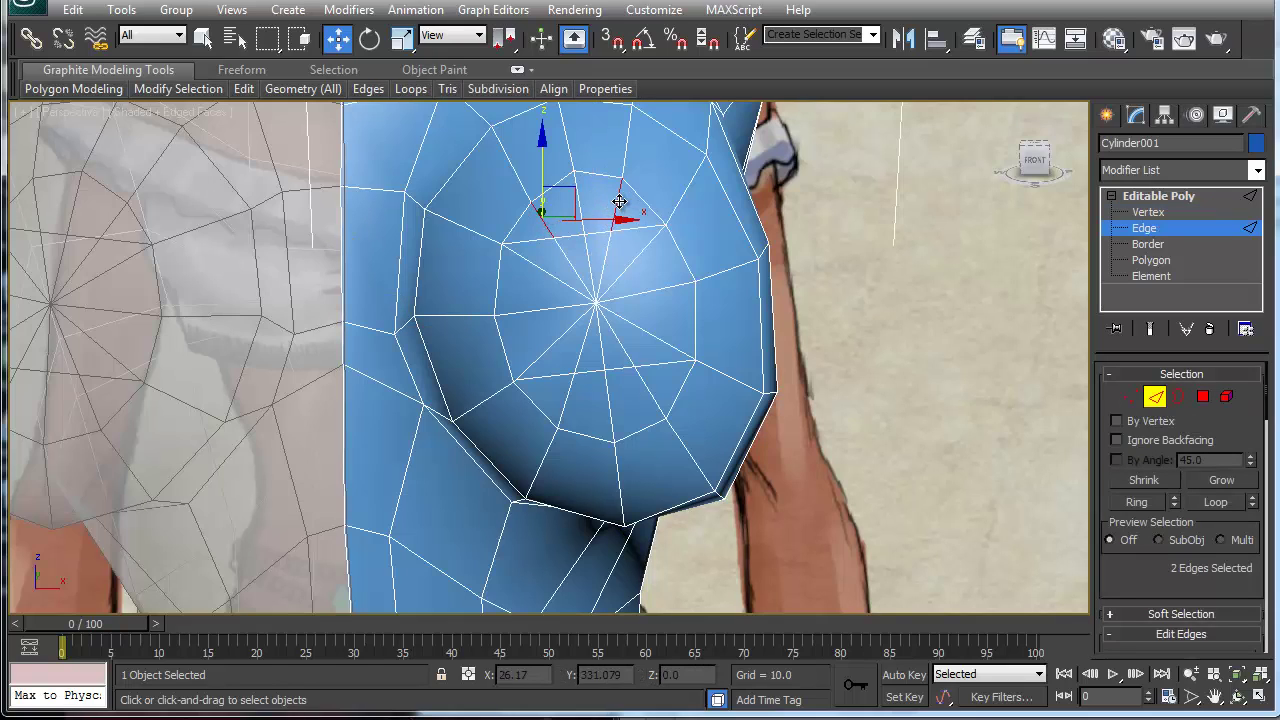
ctrl+click(645, 390)
ctrl+click(566, 390)
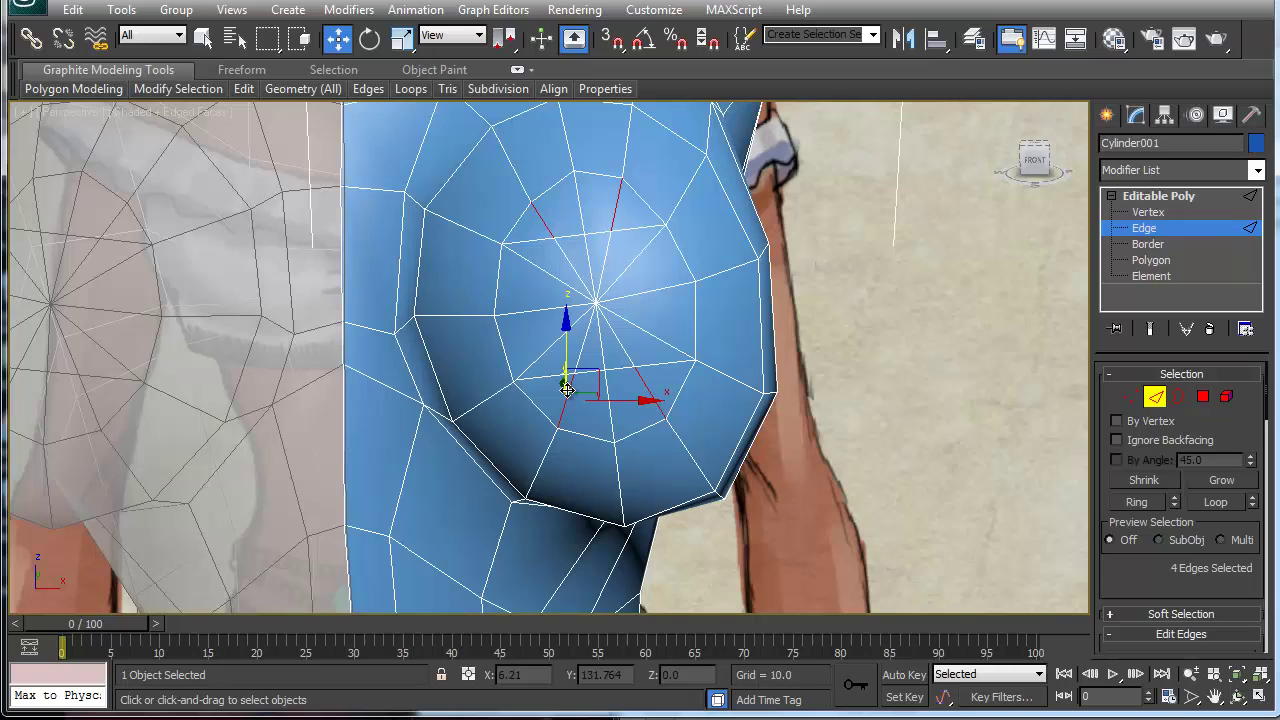
key(BackSpace)
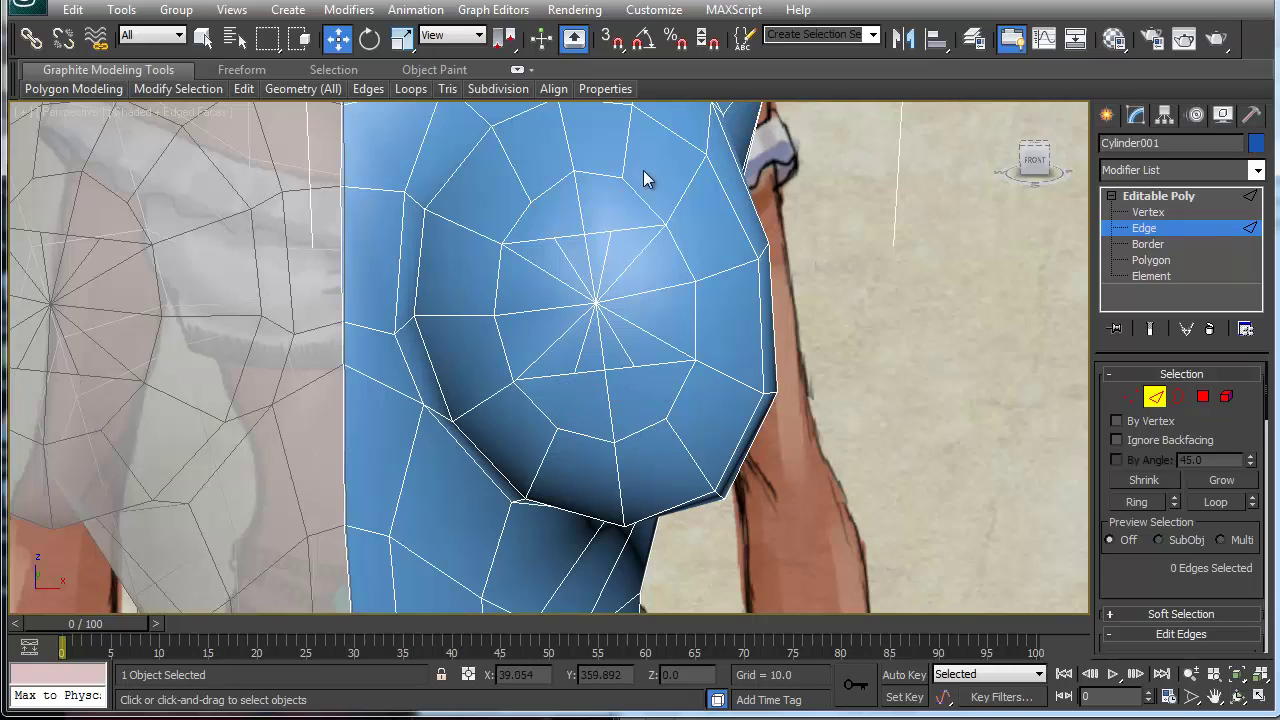
Remove the eight diagonal edges radiating from the breast's tip, keeping only the vertical and horizontal edges.
click(553, 277)
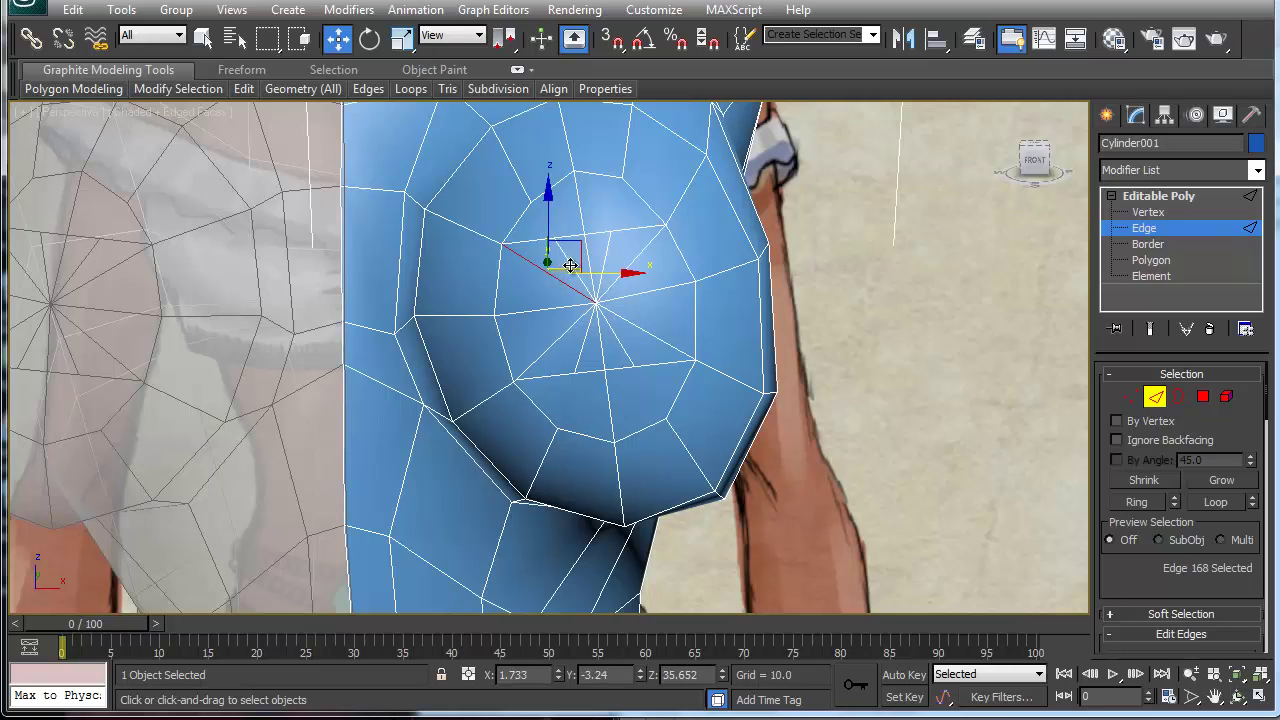
ctrl+click(617, 276)
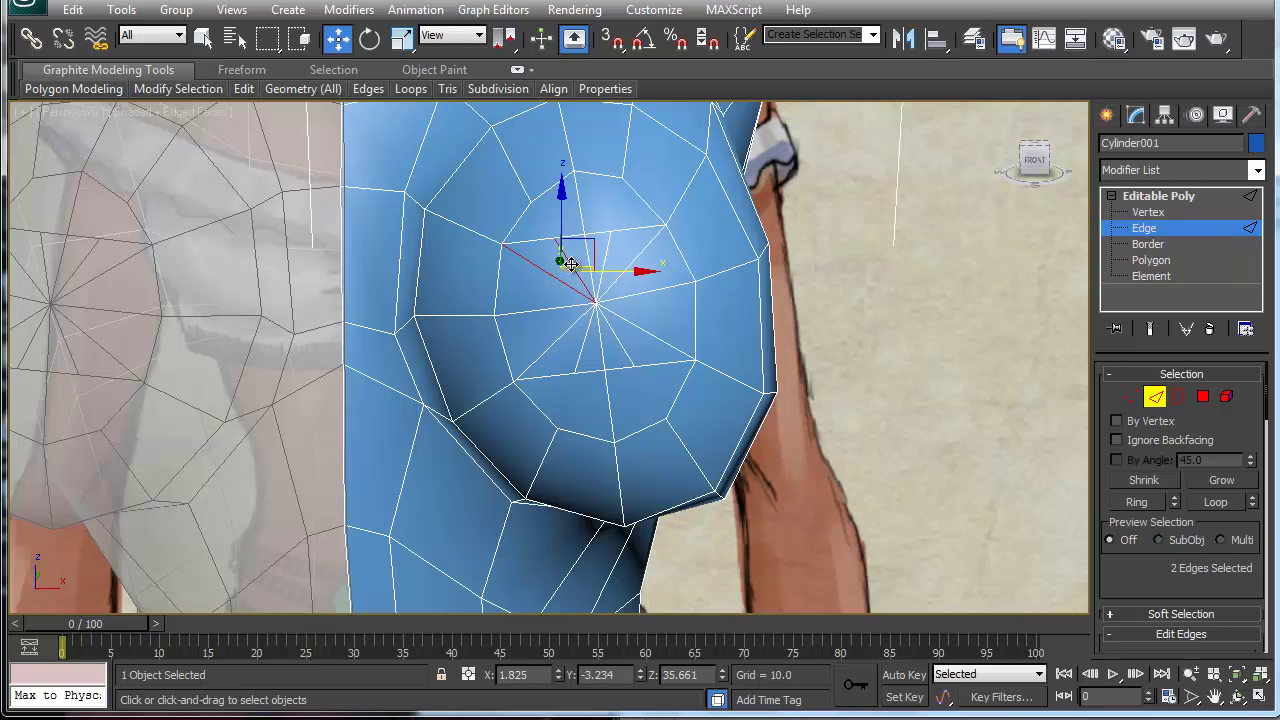
ctrl+click(631, 263)
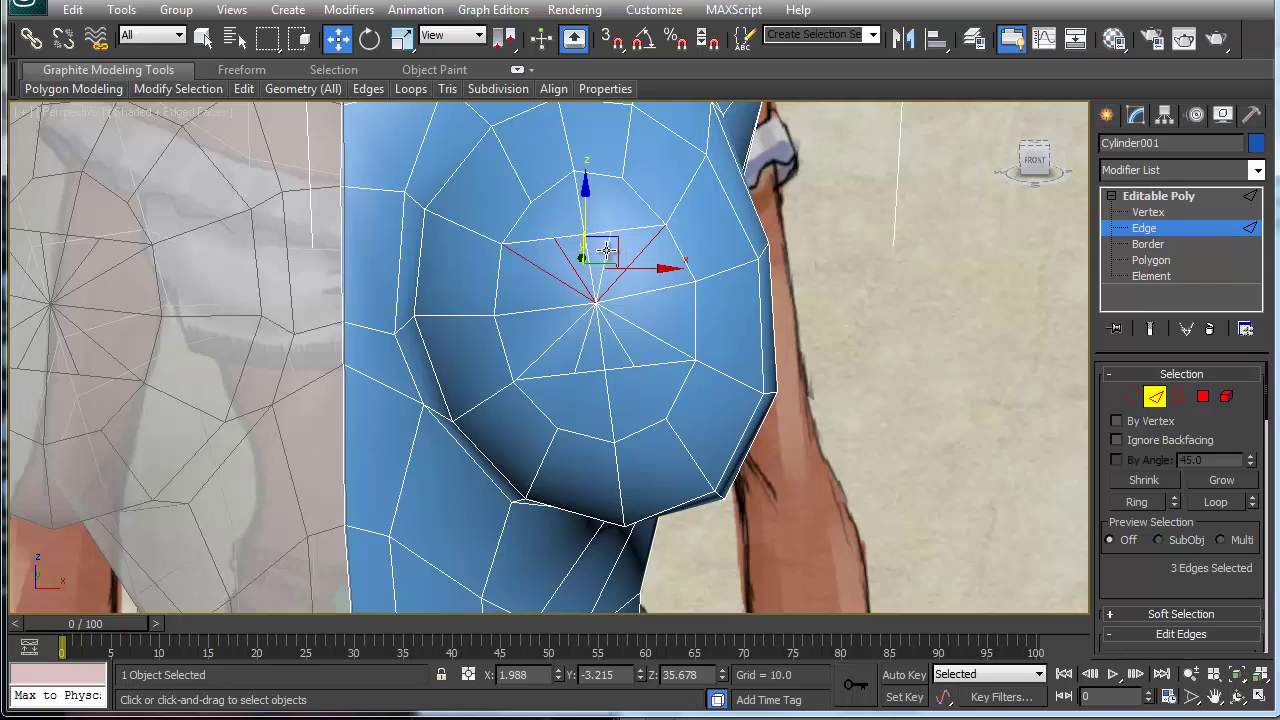
ctrl+click(607, 251)
ctrl+click(628, 320)
ctrl+click(619, 341)
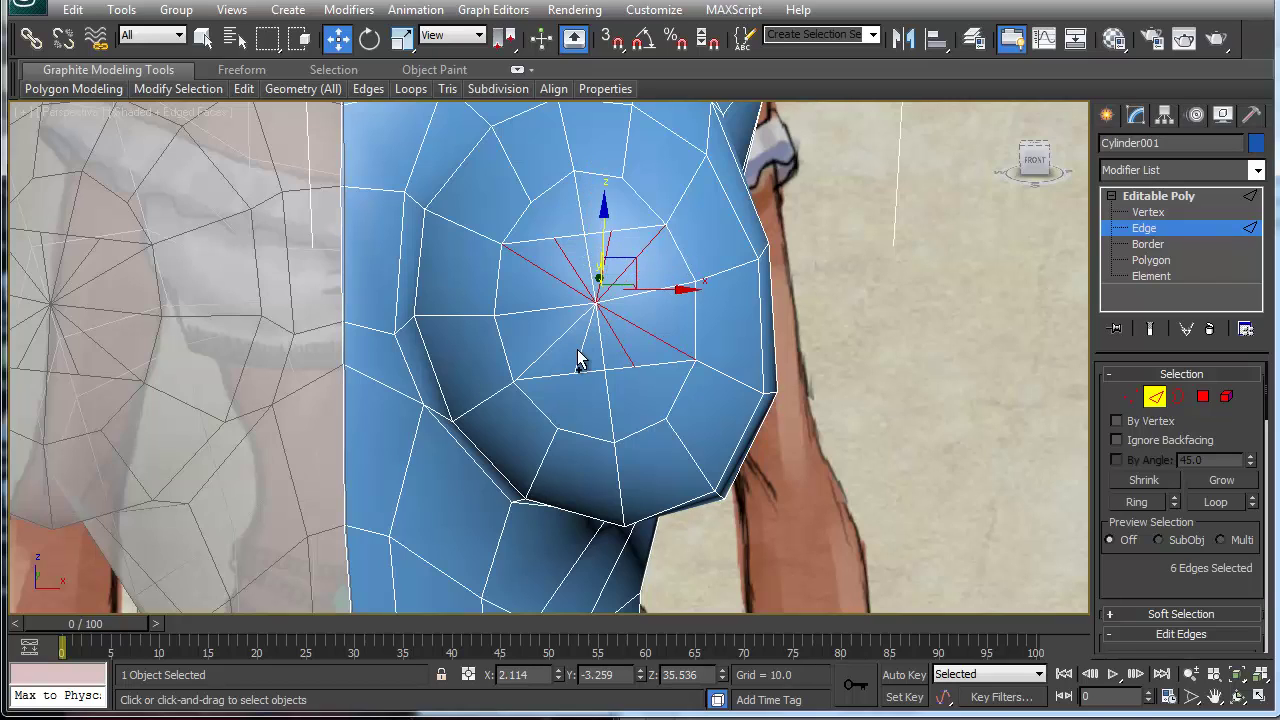
ctrl+click(580, 358)
ctrl+click(555, 346)
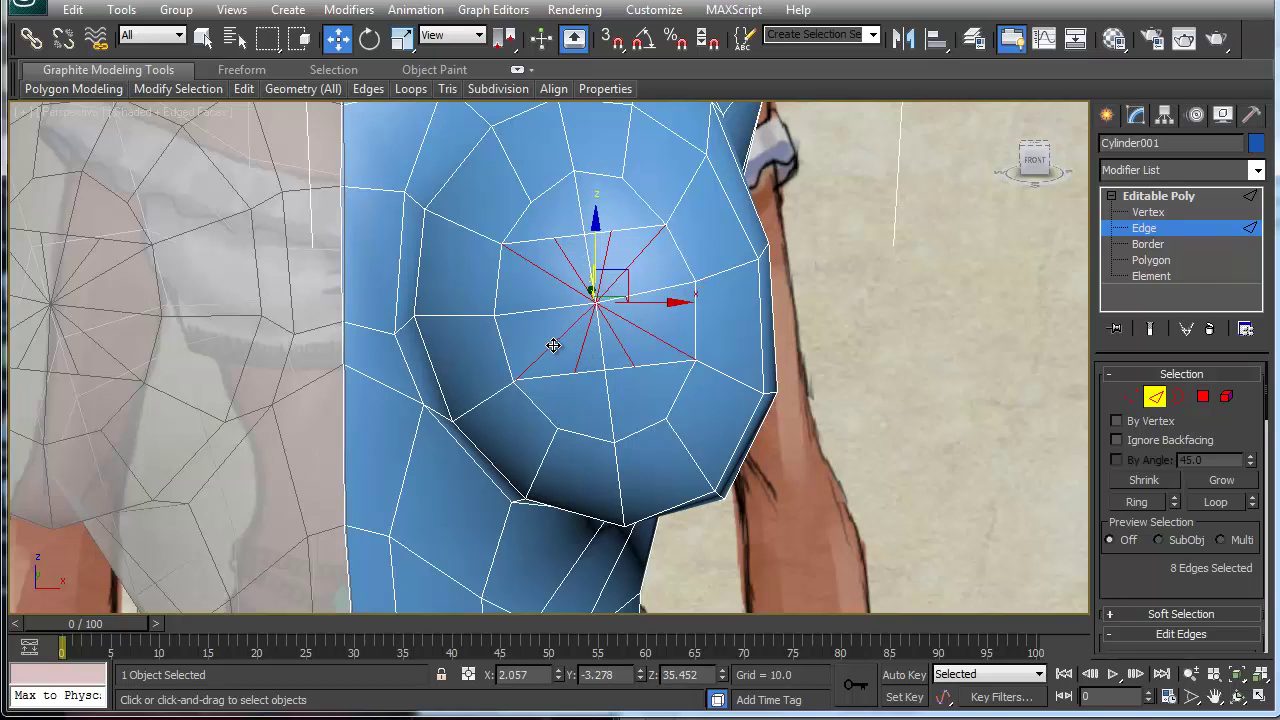
key(ctrl+BackSpace)
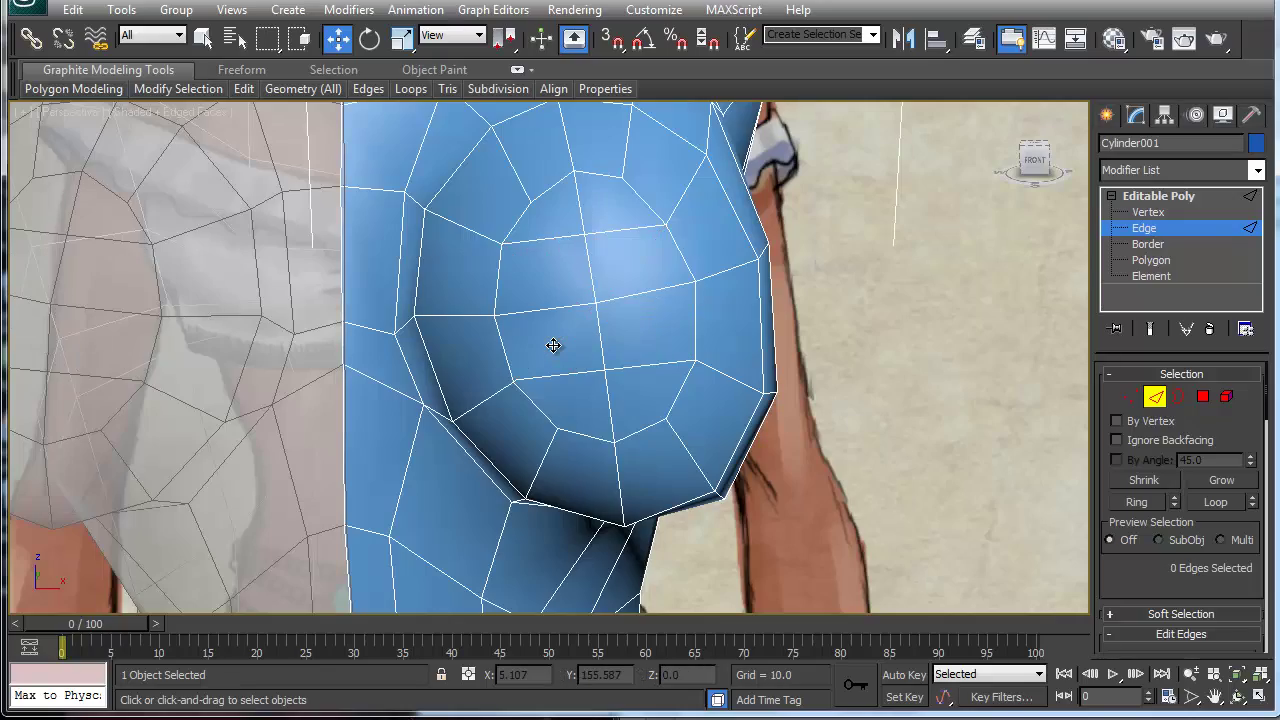
Switch to vertex editing and delete the stray isolated vertex near the torso's center line.
alt+middle_drag(553, 345, 491, 374)
key(1)
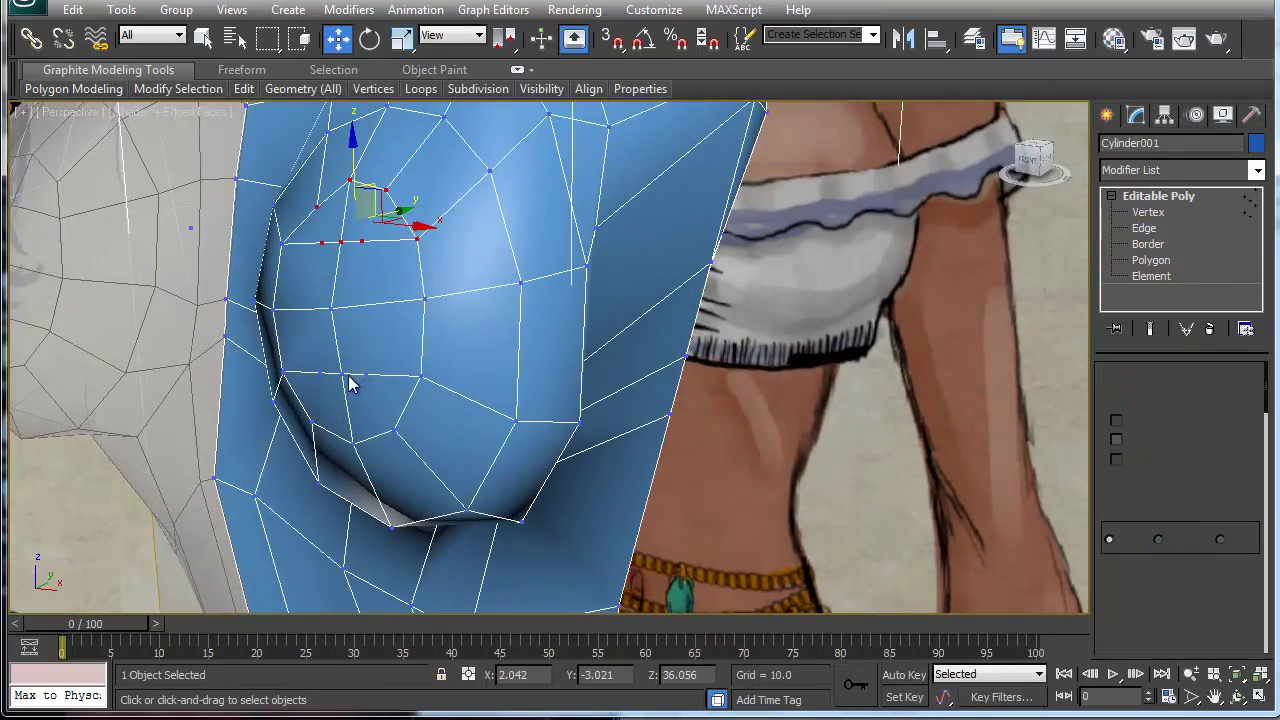
click(339, 373)
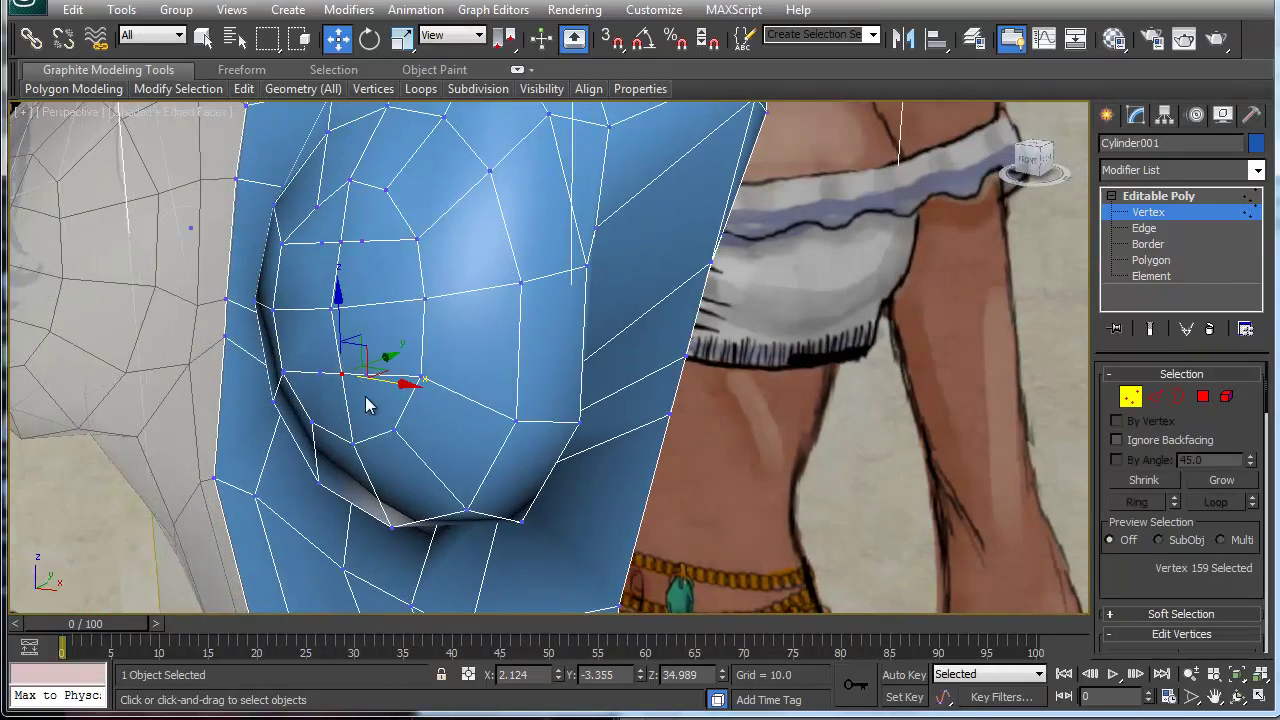
click(335, 382)
click(316, 373)
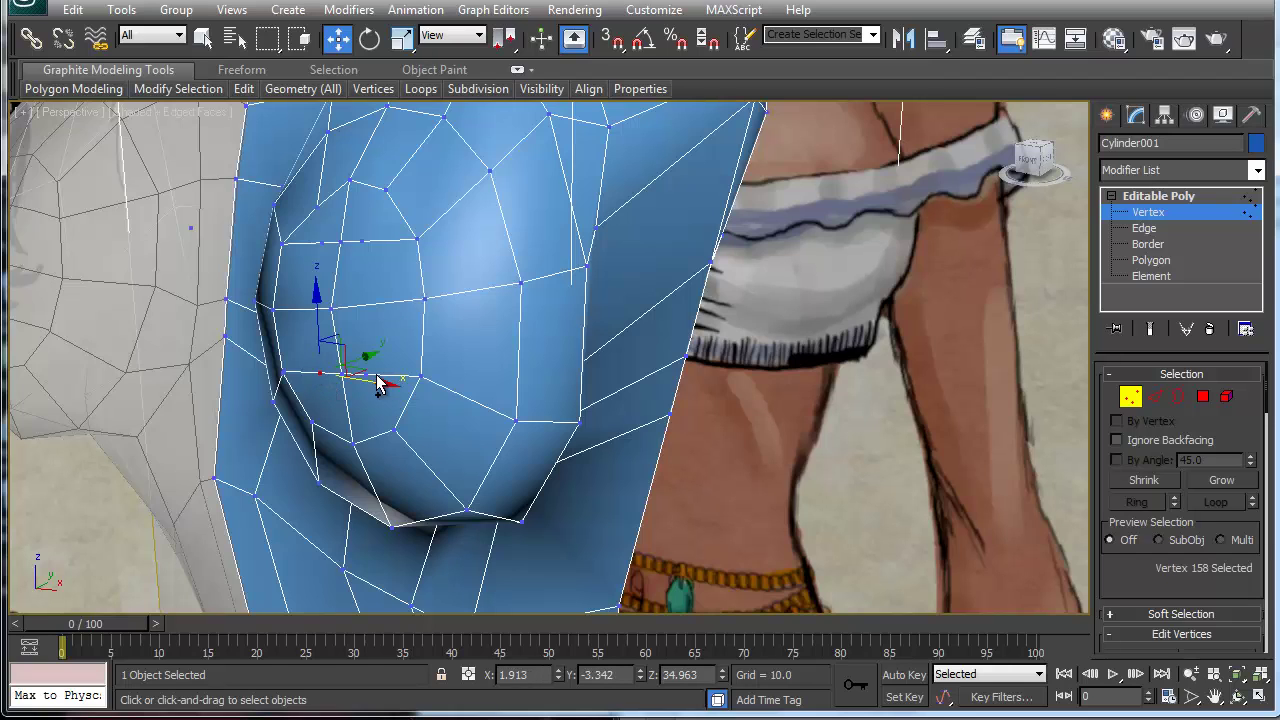
ctrl+click(420, 377)
click(194, 225)
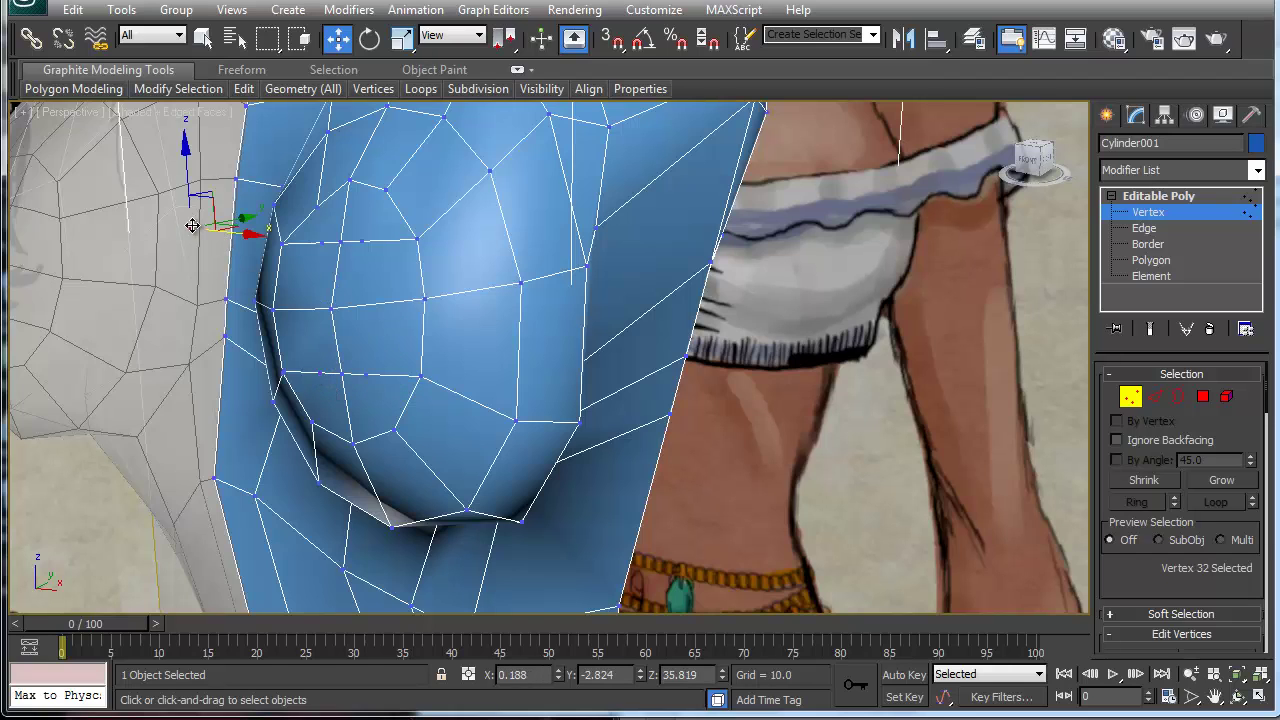
mouse_move(333, 408)
alt+middle_down()
mouse_move(400, 403)
mouse_move(347, 410)
alt+middle_up()
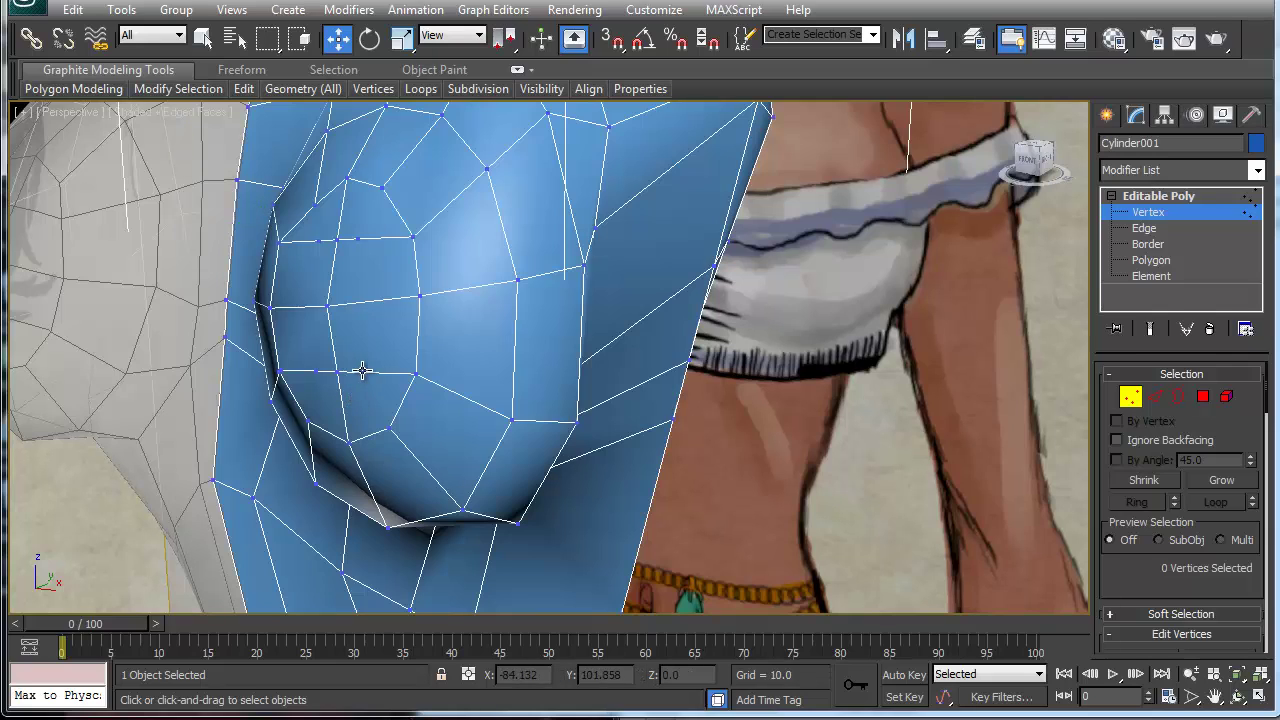
Remove the four leftover vertices on the edge rows above and below the breast's tip.
click(361, 369)
ctrl+click(318, 371)
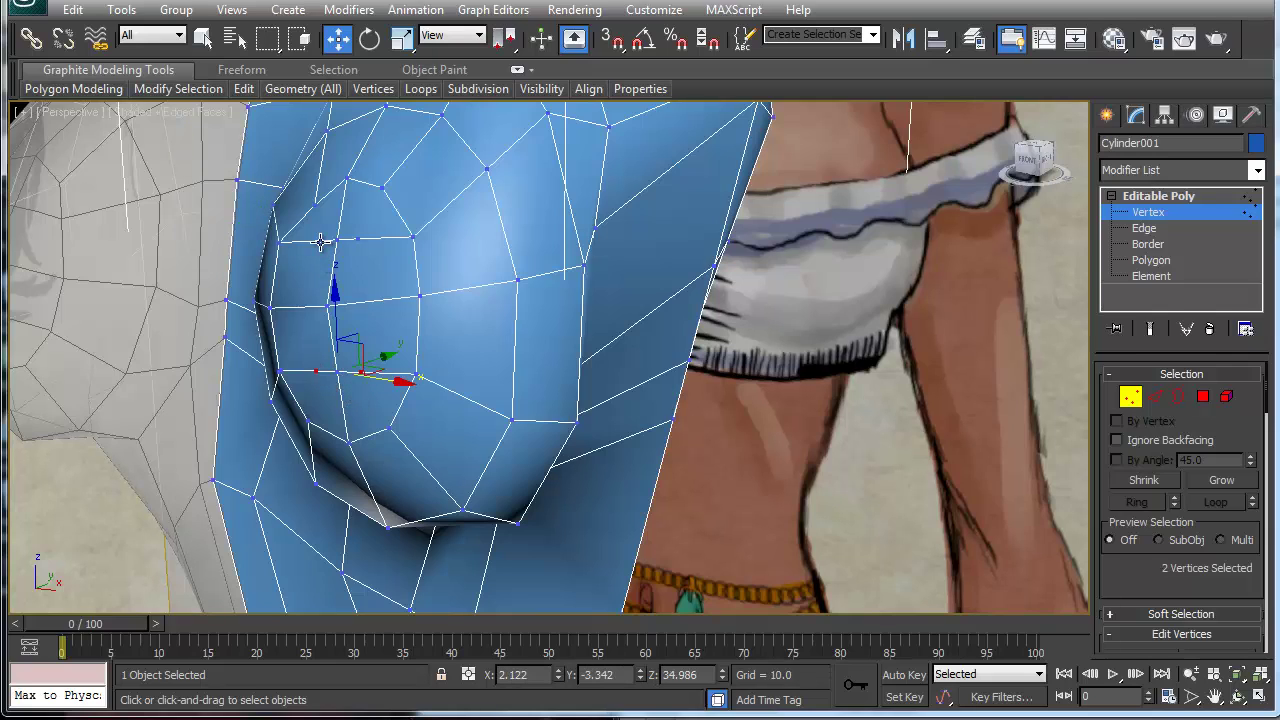
ctrl+click(318, 241)
ctrl+click(357, 242)
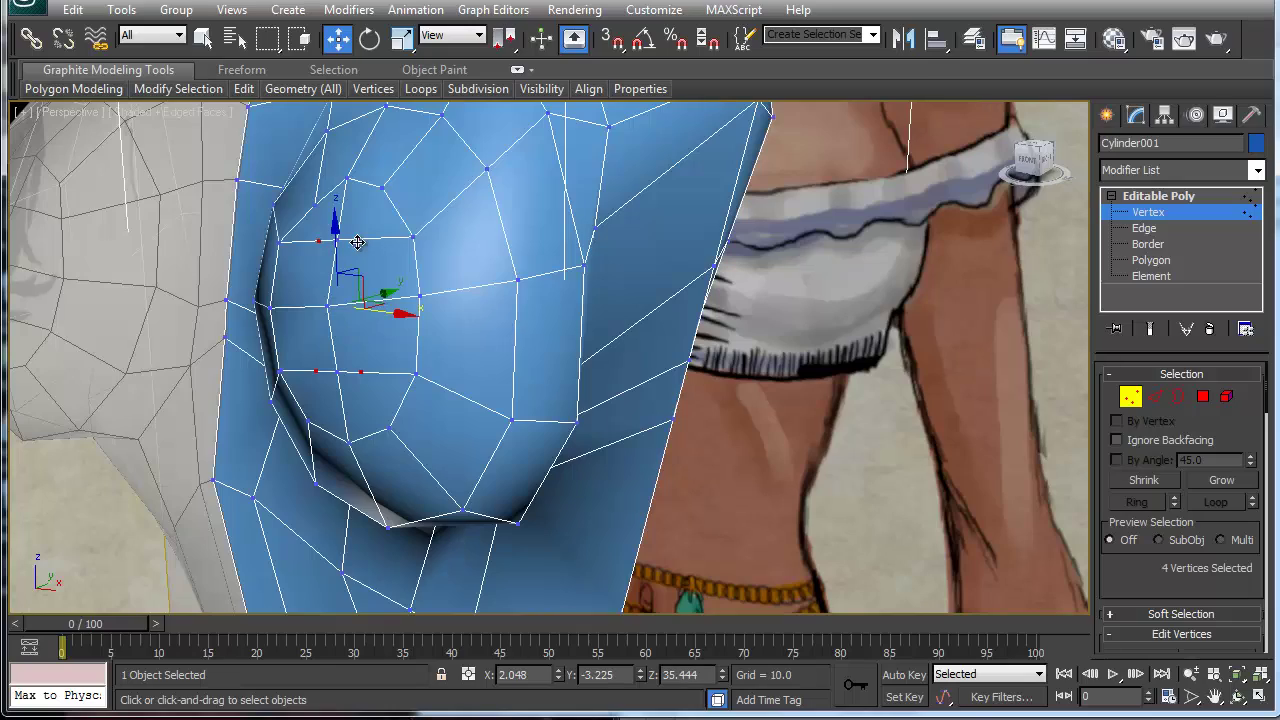
click(453, 249)
Move the middle vertices of the rows above and below the breast's tip slightly forward.
alt+middle_drag(453, 250, 352, 322)
click(222, 227)
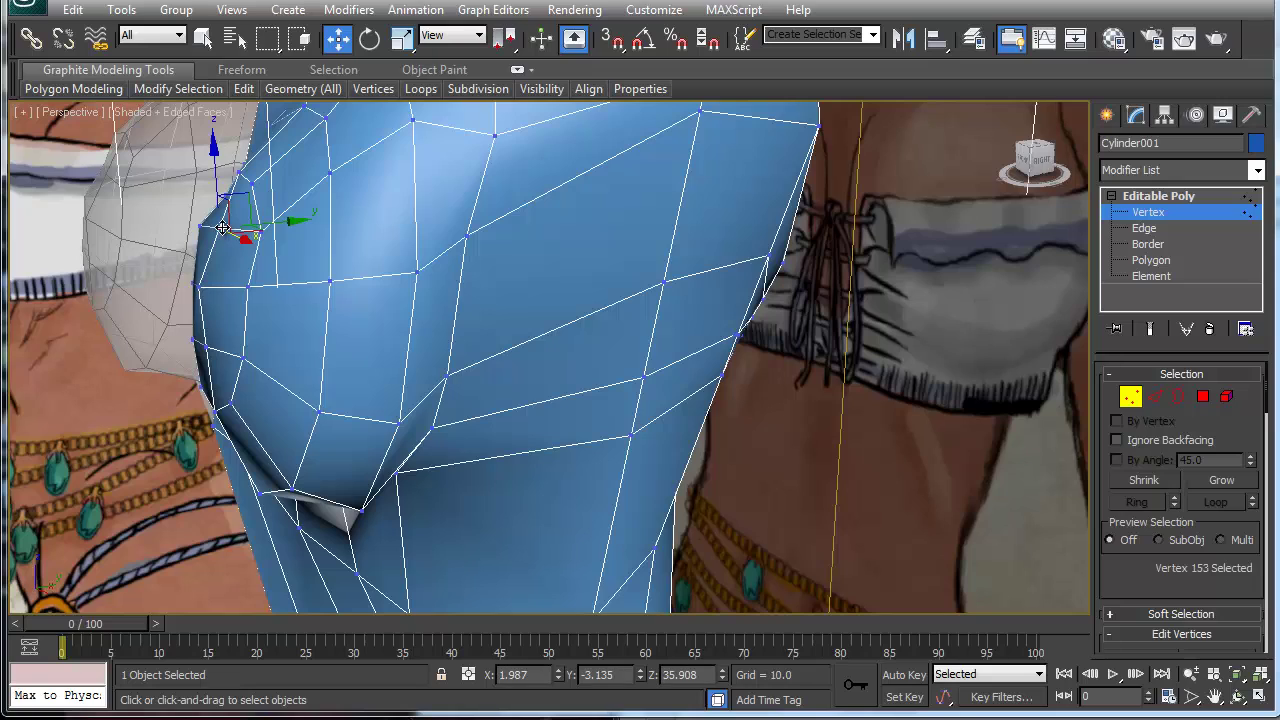
drag(283, 226, 272, 226)
click(207, 347)
drag(275, 336, 265, 336)
click(243, 359)
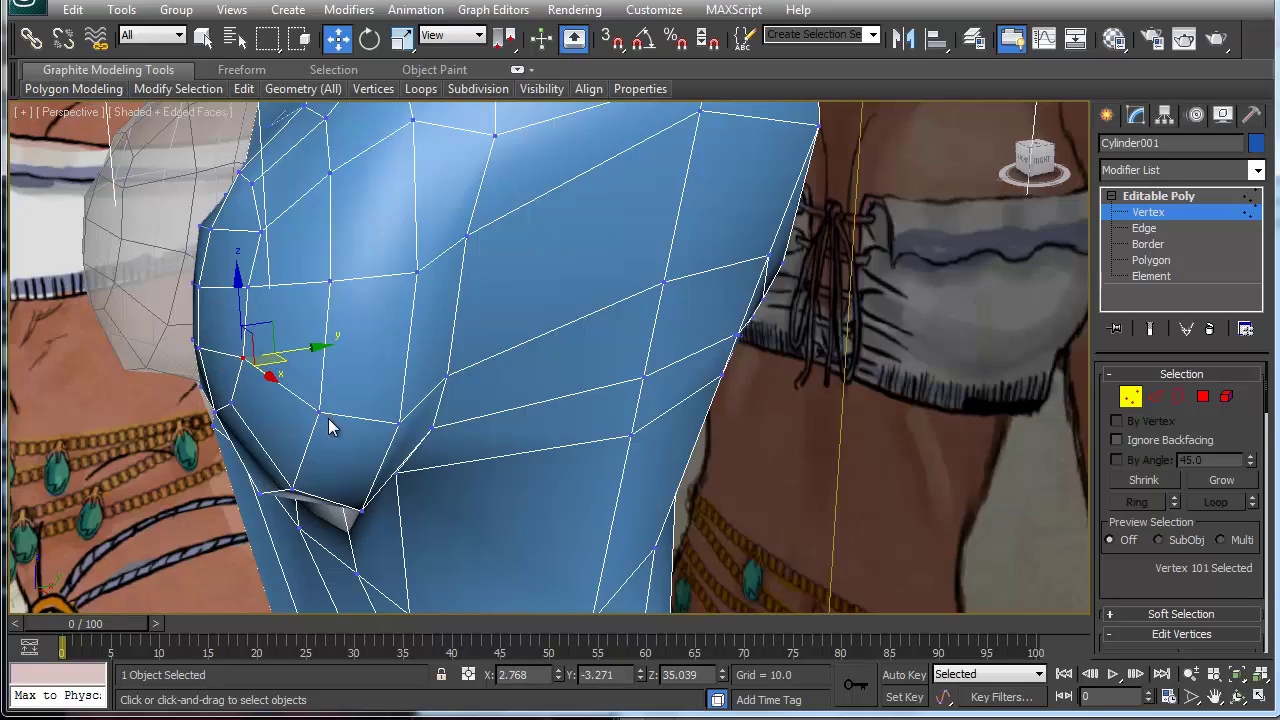
alt+middle_drag(272, 400, 186, 337)
Adjust the depth and height of the inner corner vertex on the row above the breast's tip.
click(173, 302)
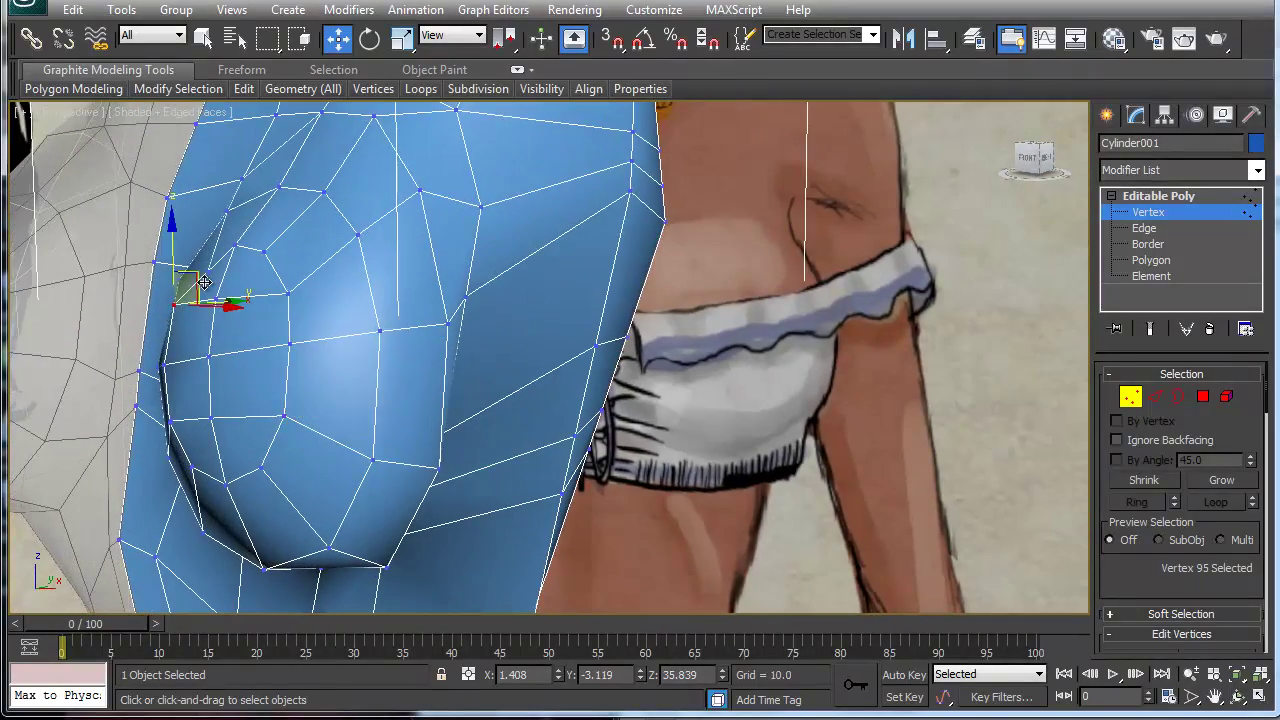
alt+middle_drag(286, 400, 500, 406)
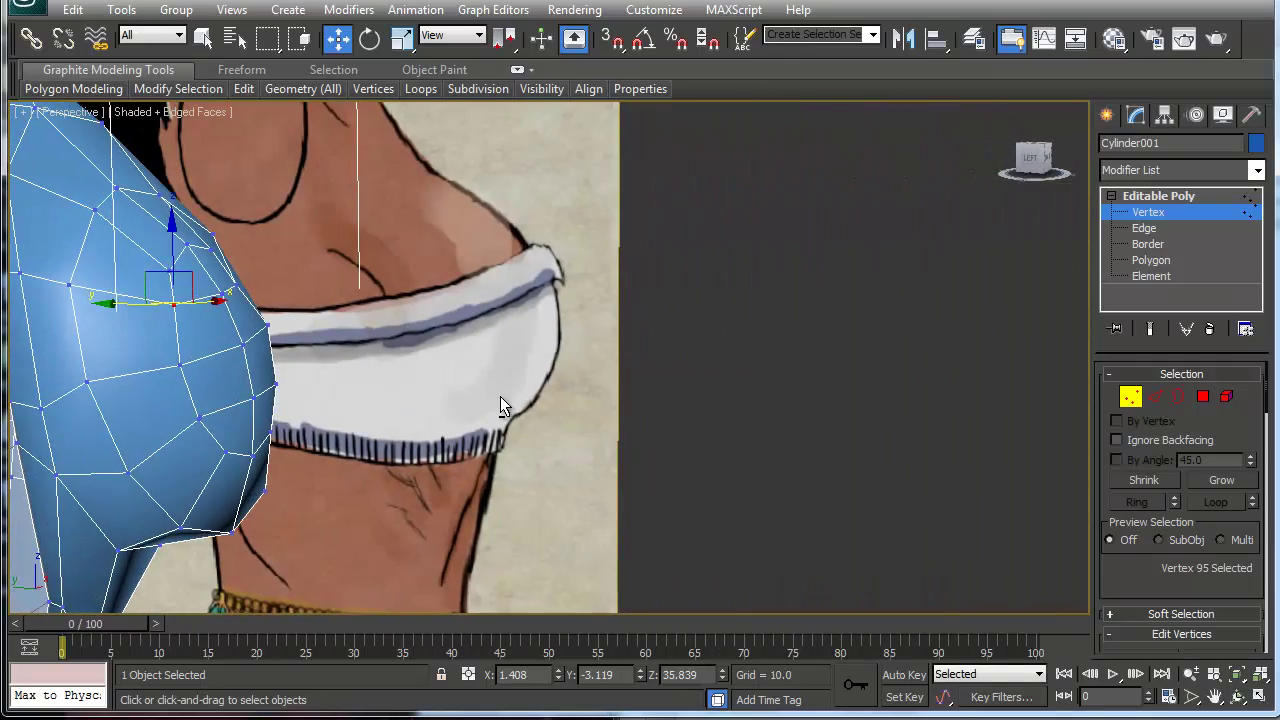
drag(147, 272, 145, 274)
alt+middle_drag(283, 338, 113, 340)
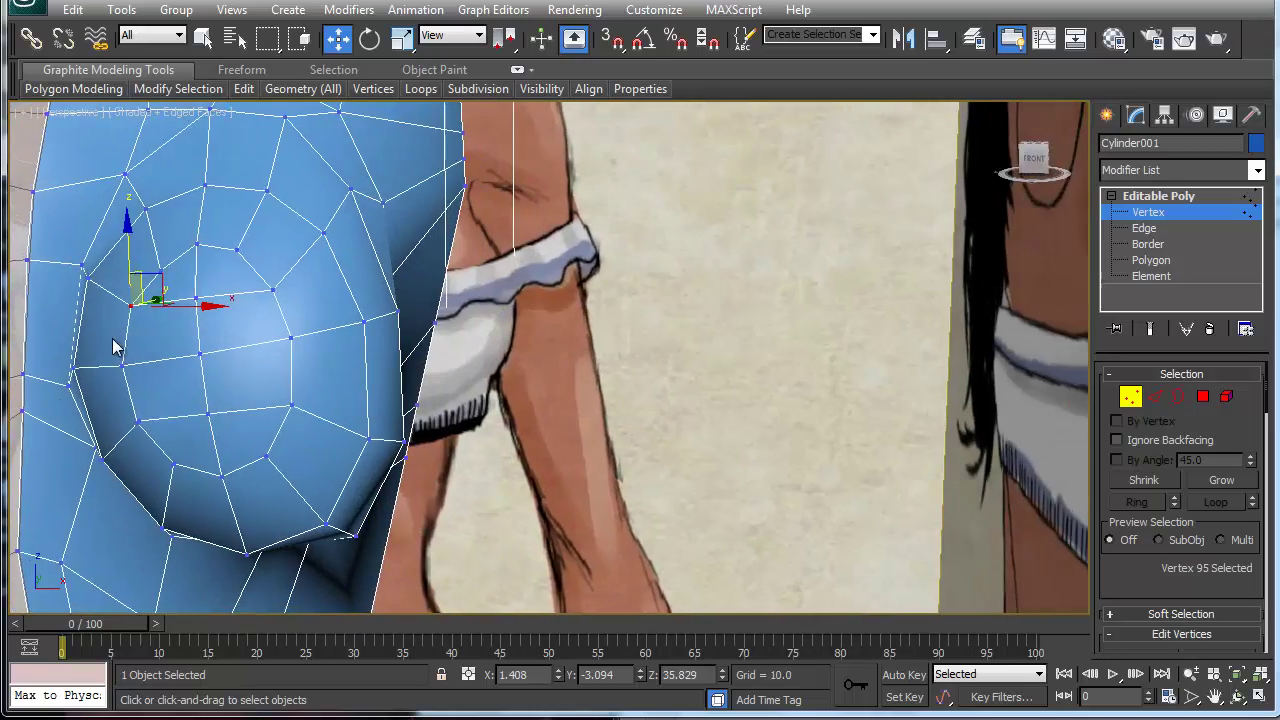
Examine the torso's shape and edge flow around the shoulder, armhole, waist and hips from the front, side and back.
scroll(245, 242, down, 8)
scroll(357, 423, up, 3)
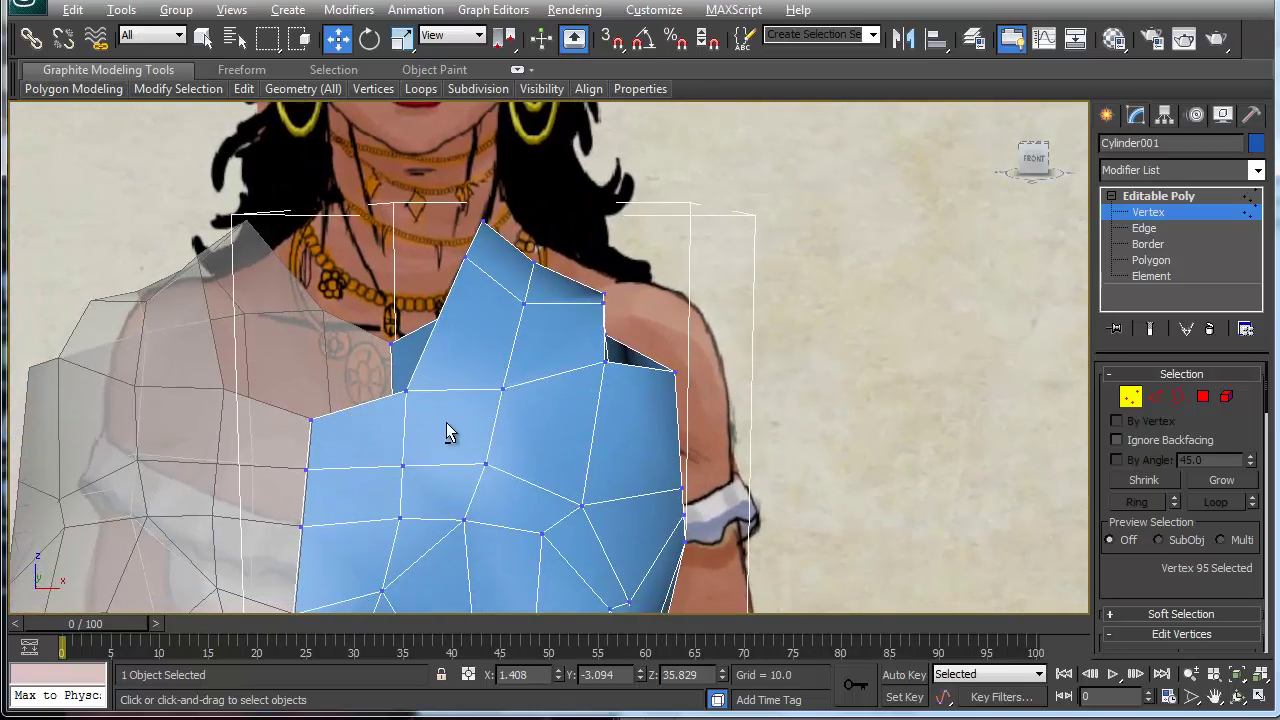
alt+middle_drag(436, 421, 185, 354)
alt+middle_drag(514, 335, 447, 338)
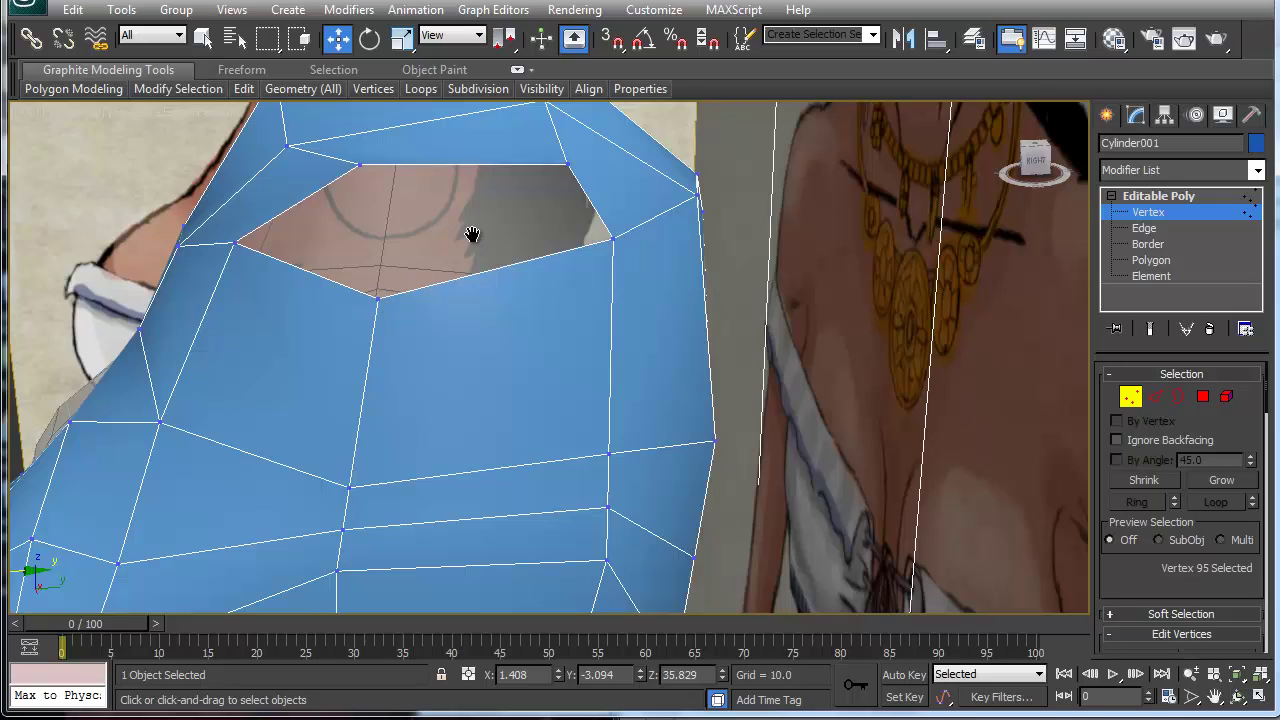
scroll(475, 238, down, 10)
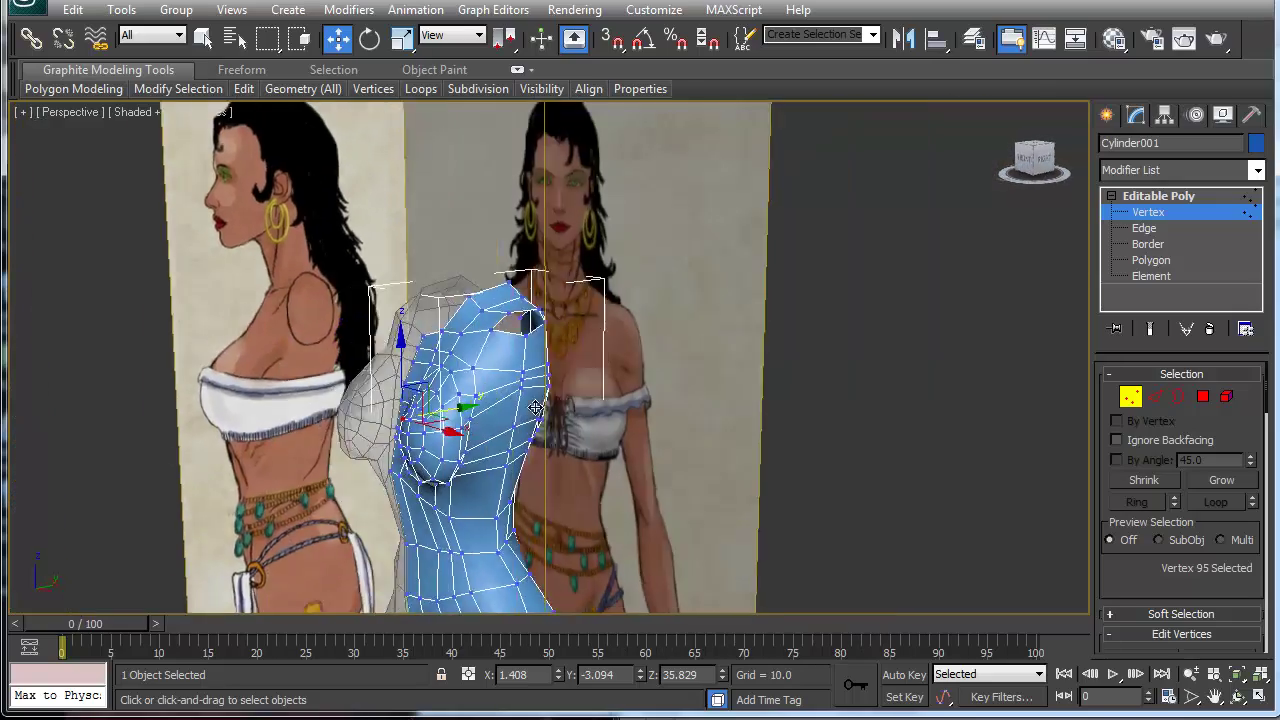
alt+middle_drag(535, 408, 490, 215)
middle_drag(490, 215, 446, 343)
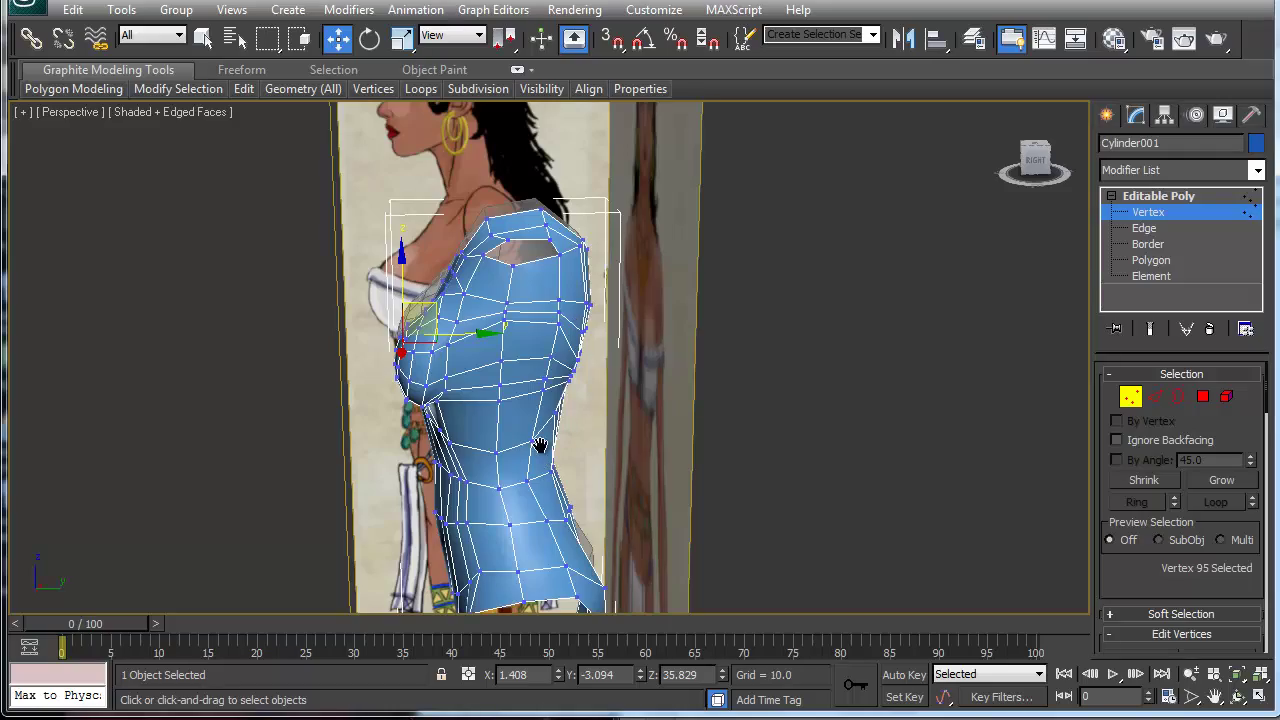
middle_drag(540, 445, 492, 478)
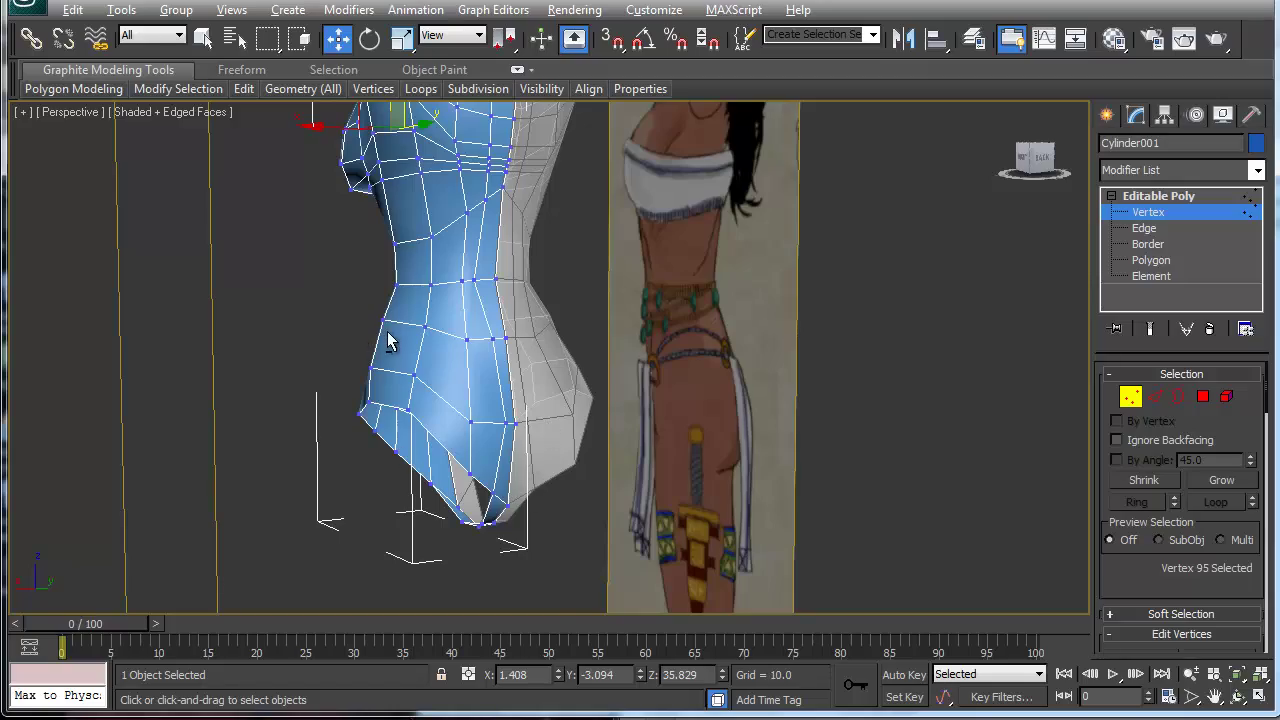
alt+middle_drag(390, 340, 690, 425)
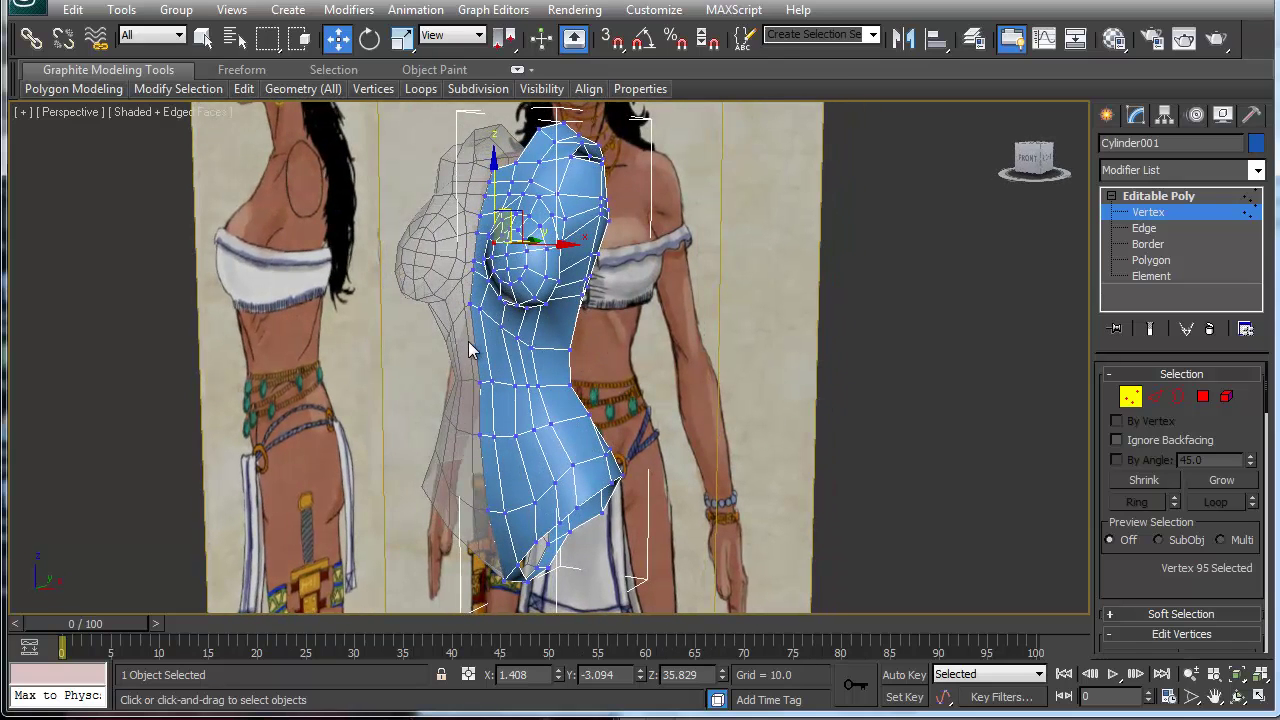
alt+middle_drag(612, 440, 358, 430)
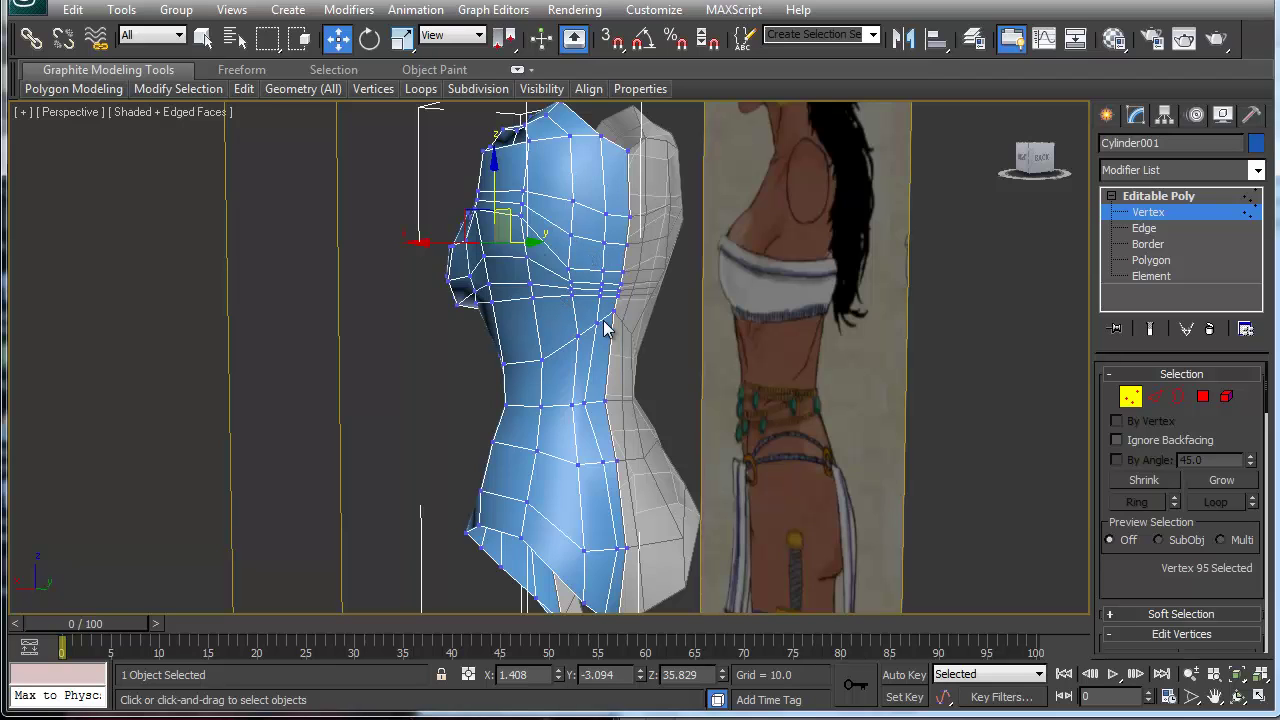
middle_drag(597, 326, 561, 326)
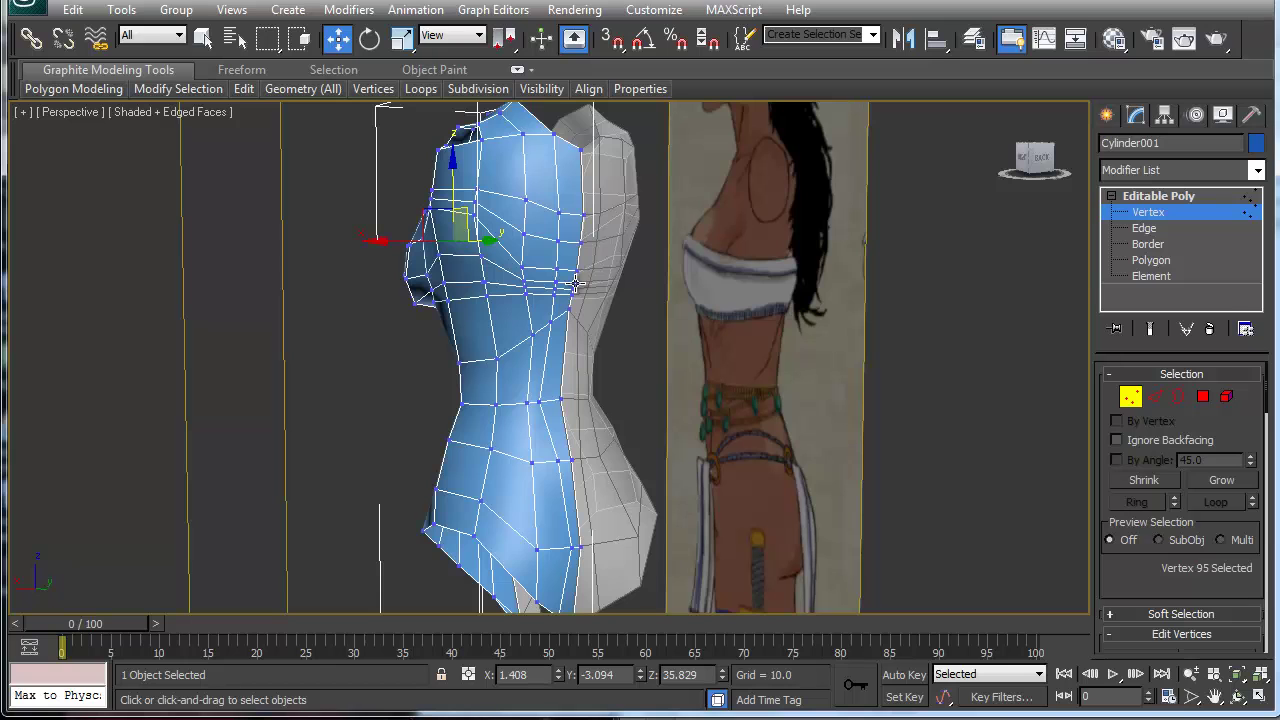
drag(509, 254, 602, 346)
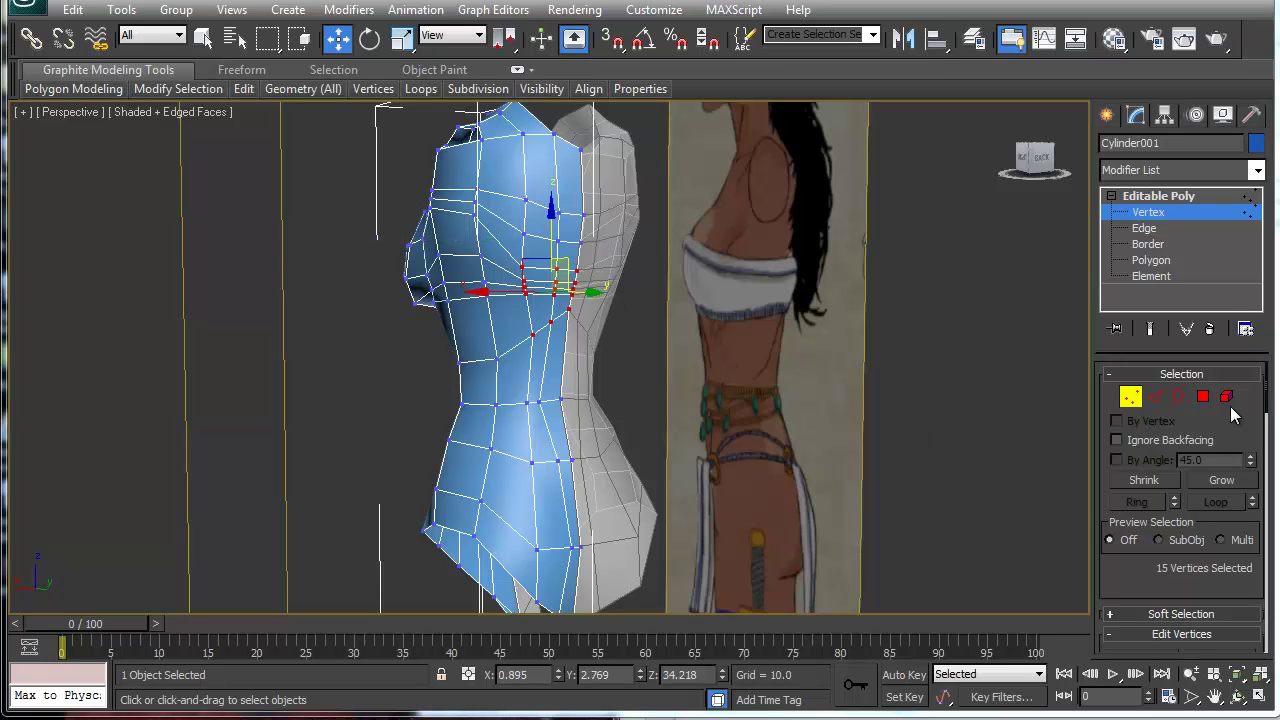
alt+middle_drag(539, 438, 522, 342)
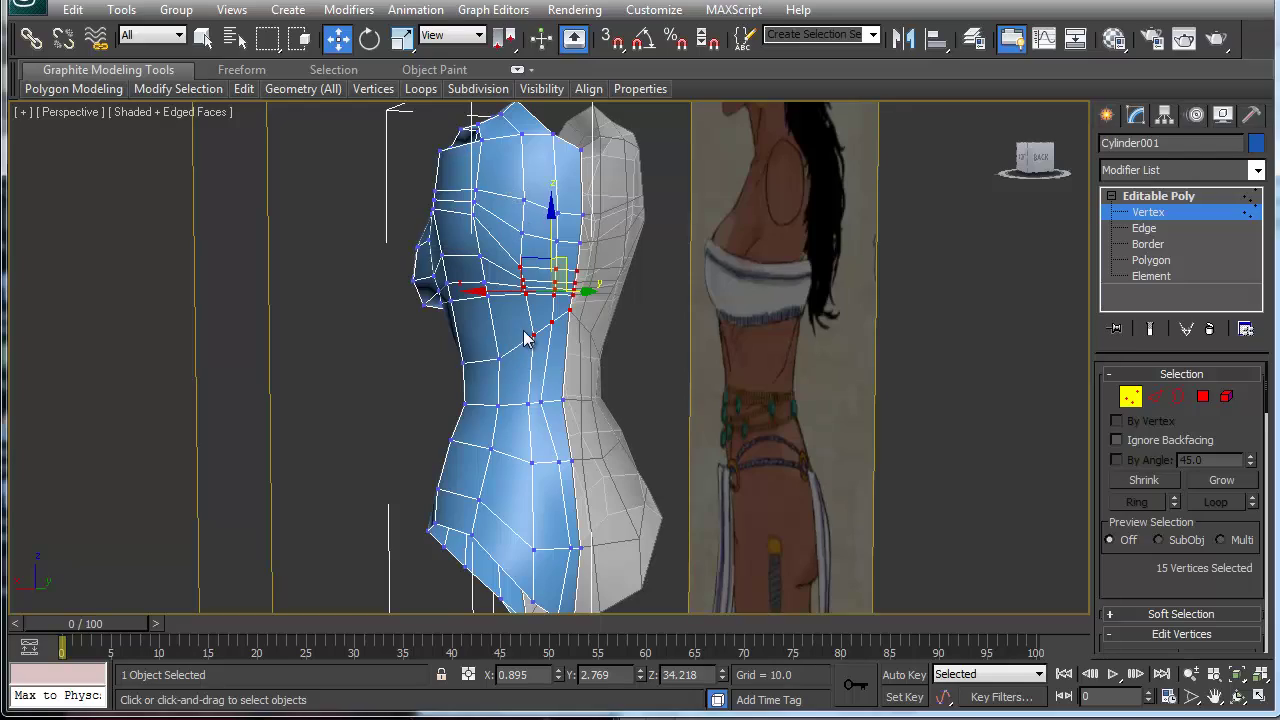
alt+middle_drag(533, 390, 469, 298)
click(505, 310)
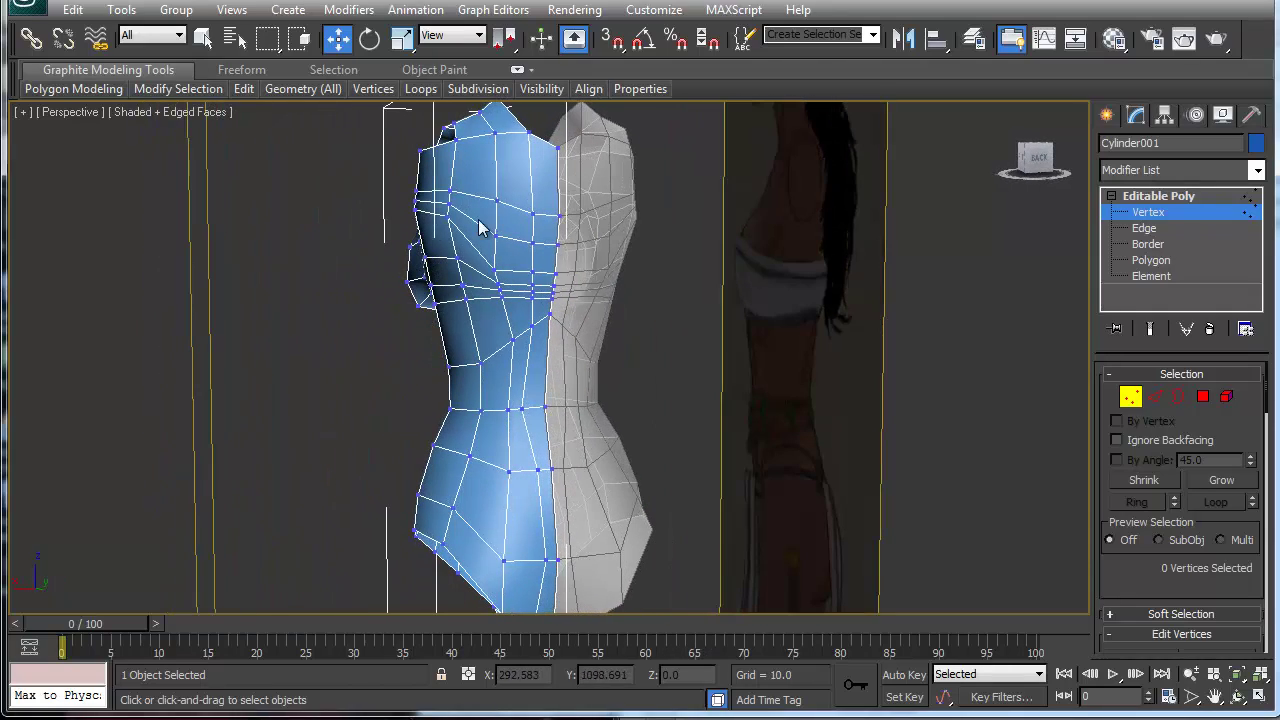
Raise the three vertices of the upper back edge row between the shoulder blade and the centre line.
click(496, 198)
click(533, 212)
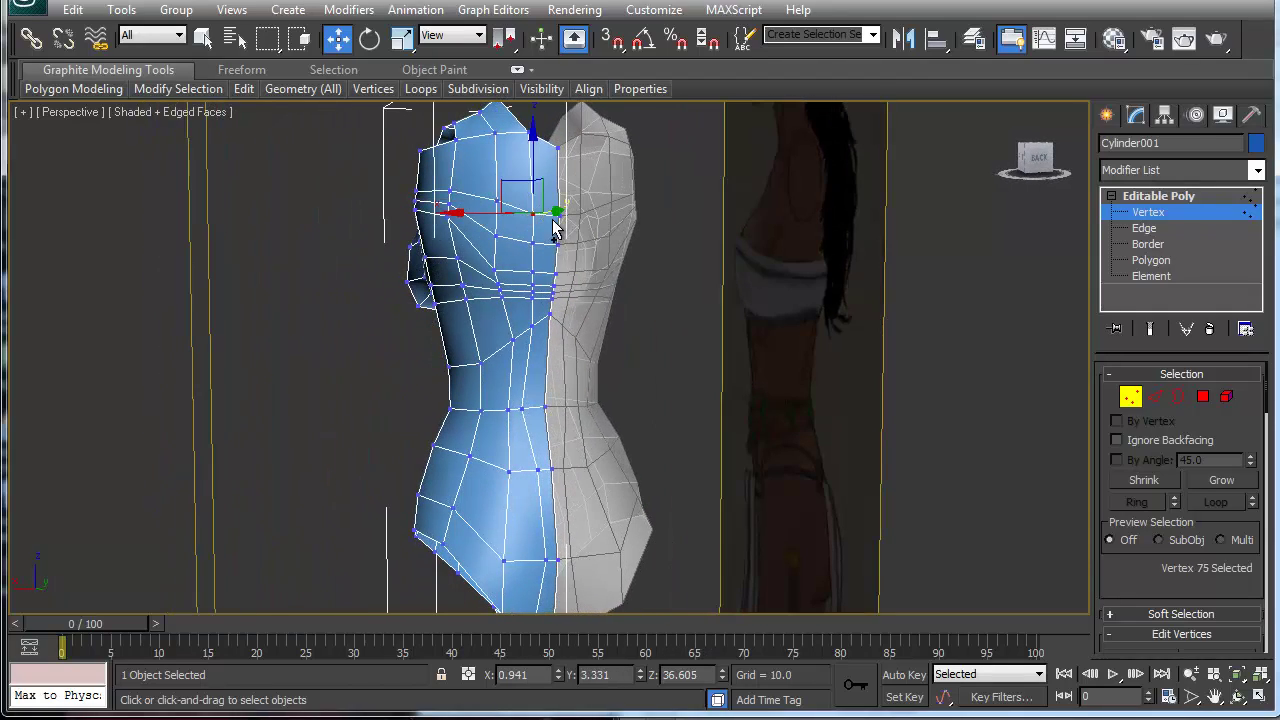
ctrl+click(560, 215)
drag(540, 173, 496, 127)
click(496, 199)
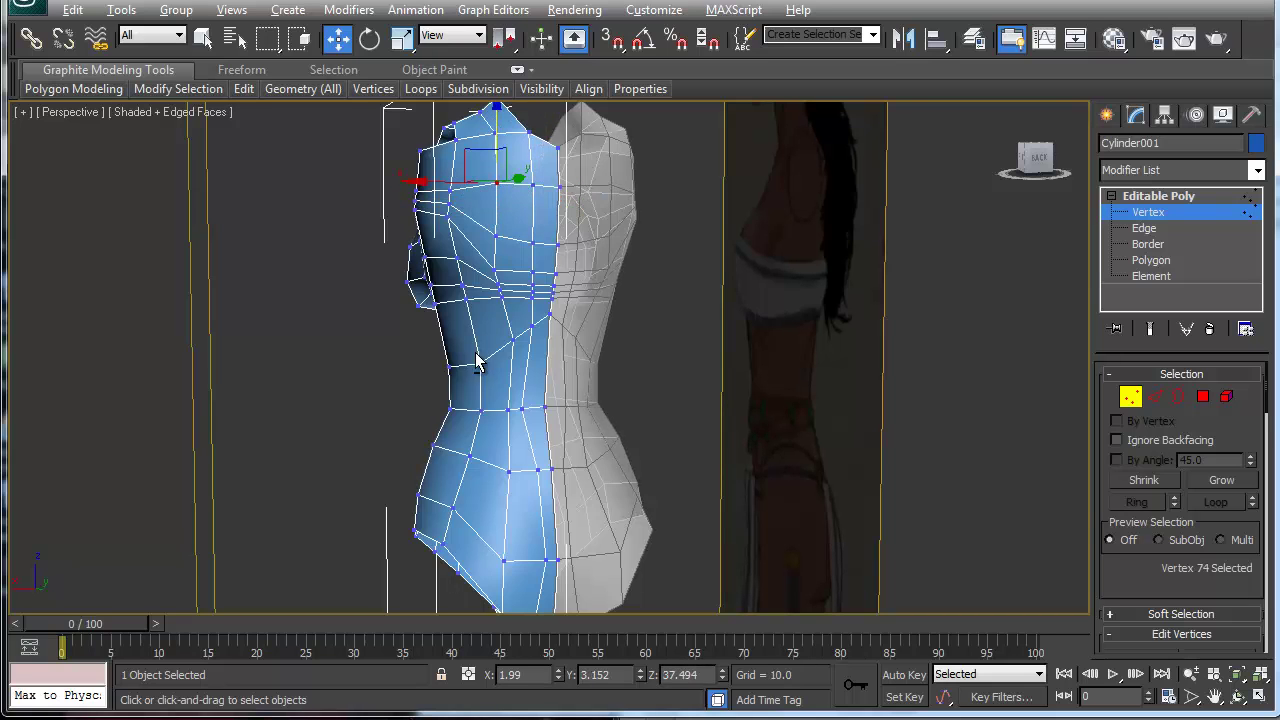
Try a Relax modifier on the 19 vertices covering the upper and middle back beside the centre line.
alt+middle_drag(480, 365, 478, 303)
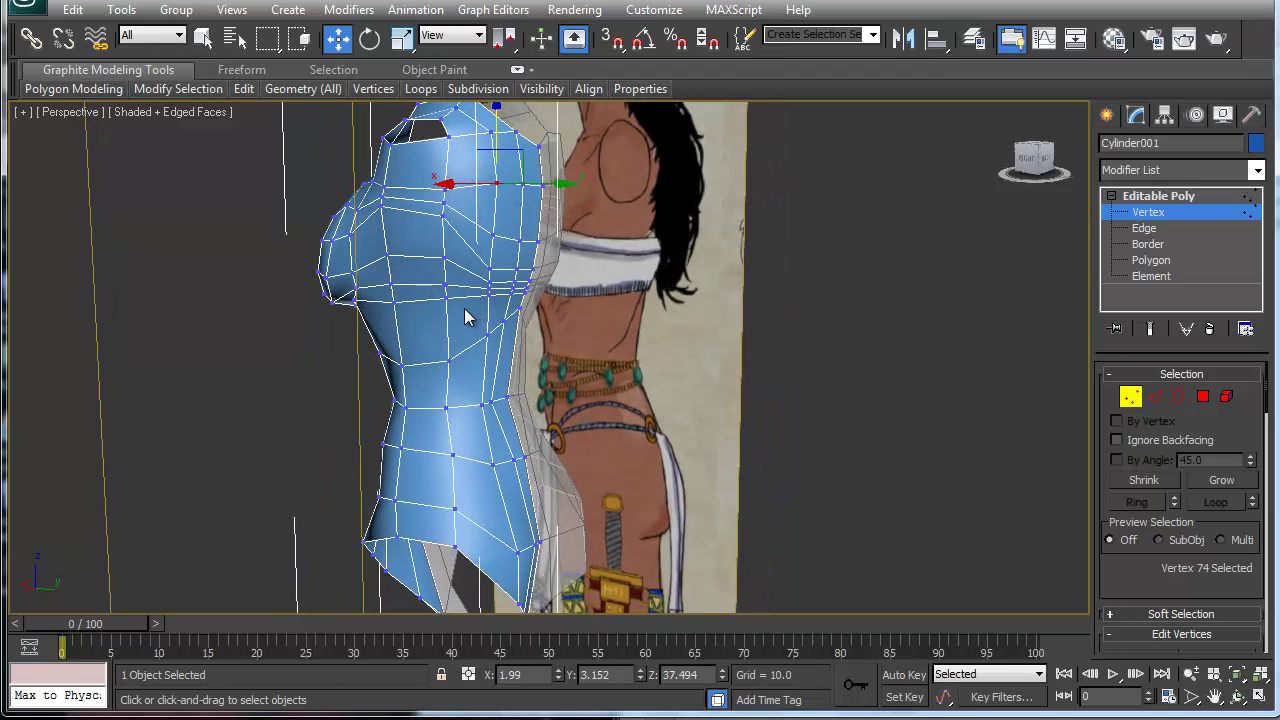
drag(464, 308, 560, 232)
drag(566, 183, 566, 184)
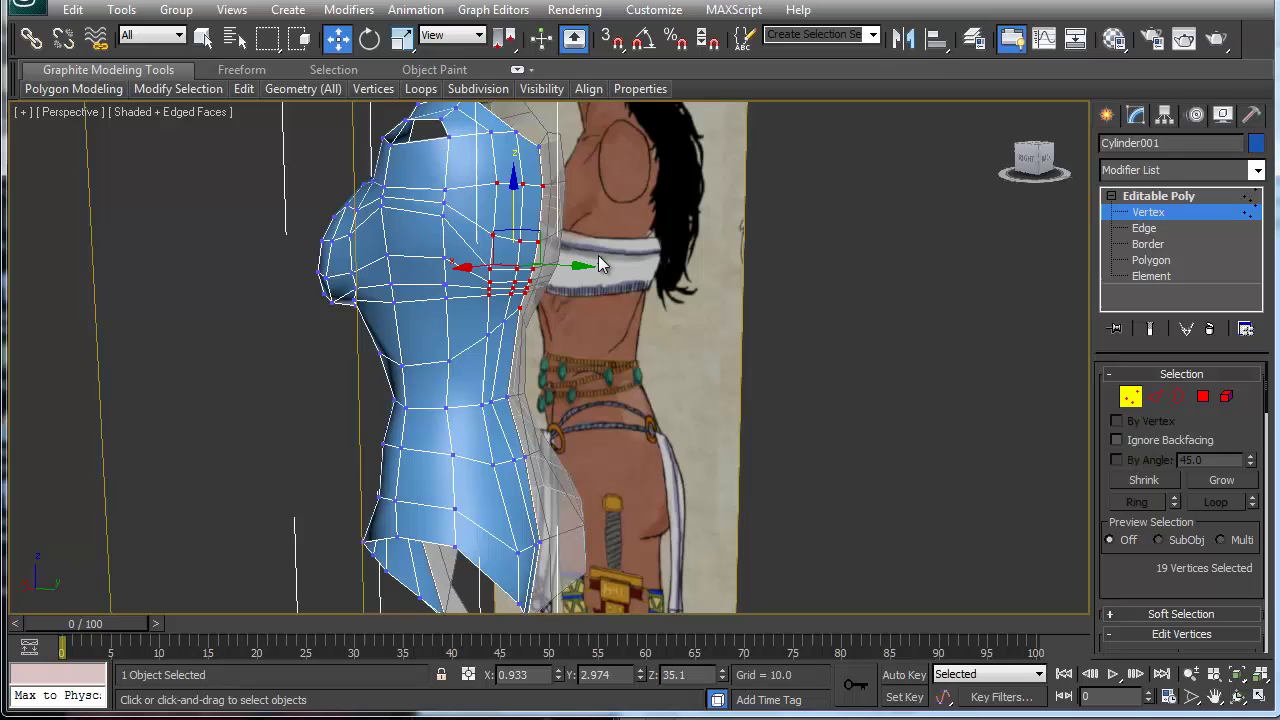
click(1257, 173)
drag(1257, 231, 1270, 471)
scroll(1272, 480, down, 5)
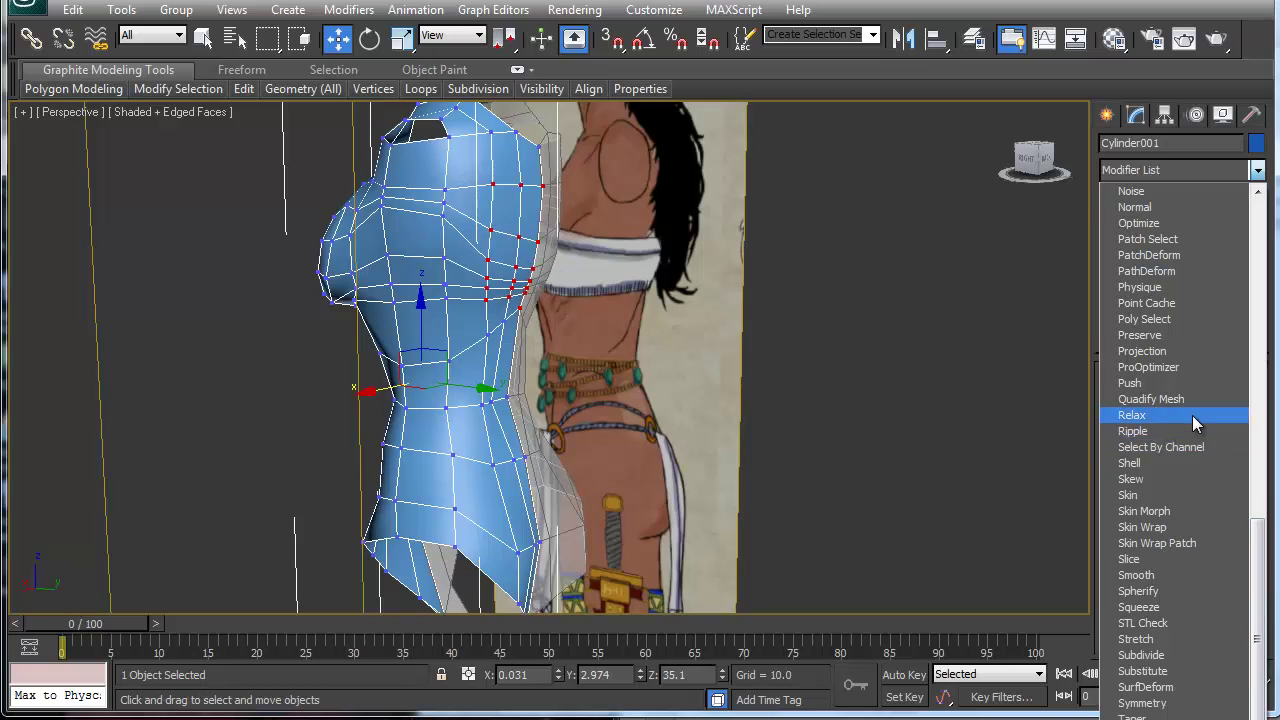
click(1192, 415)
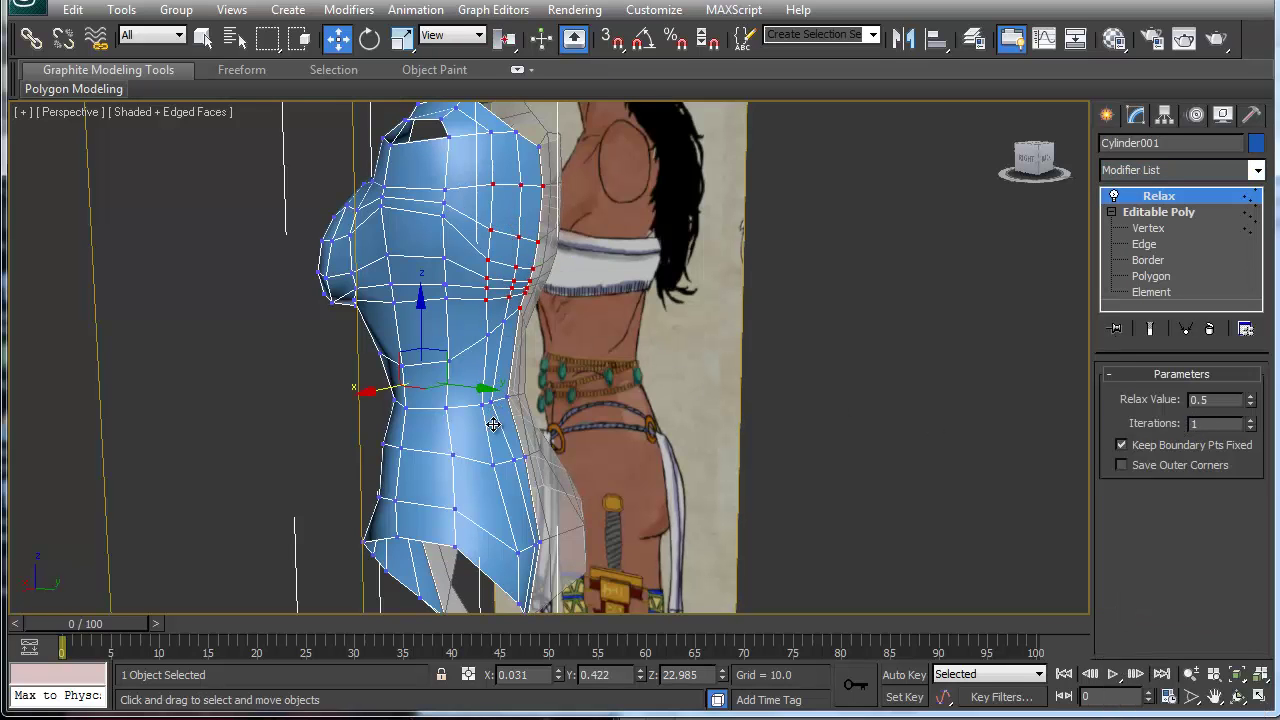
alt+middle_drag(514, 471, 453, 453)
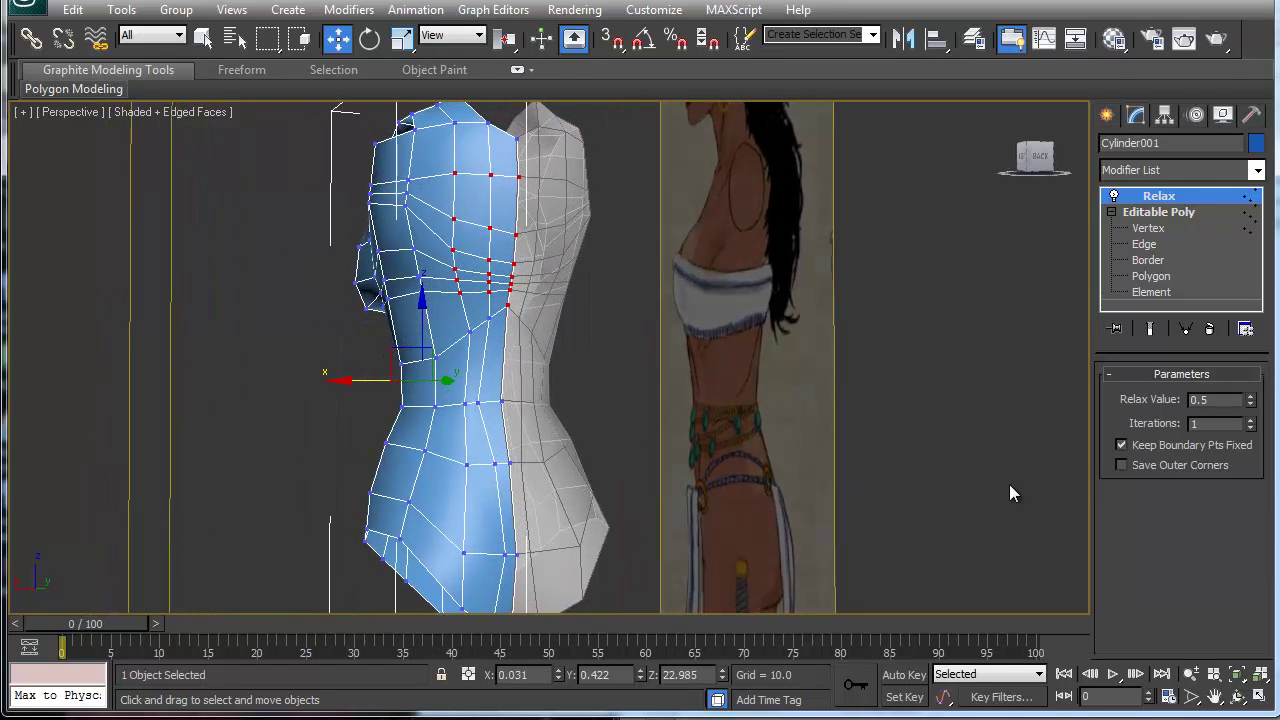
key(ctrl+z)
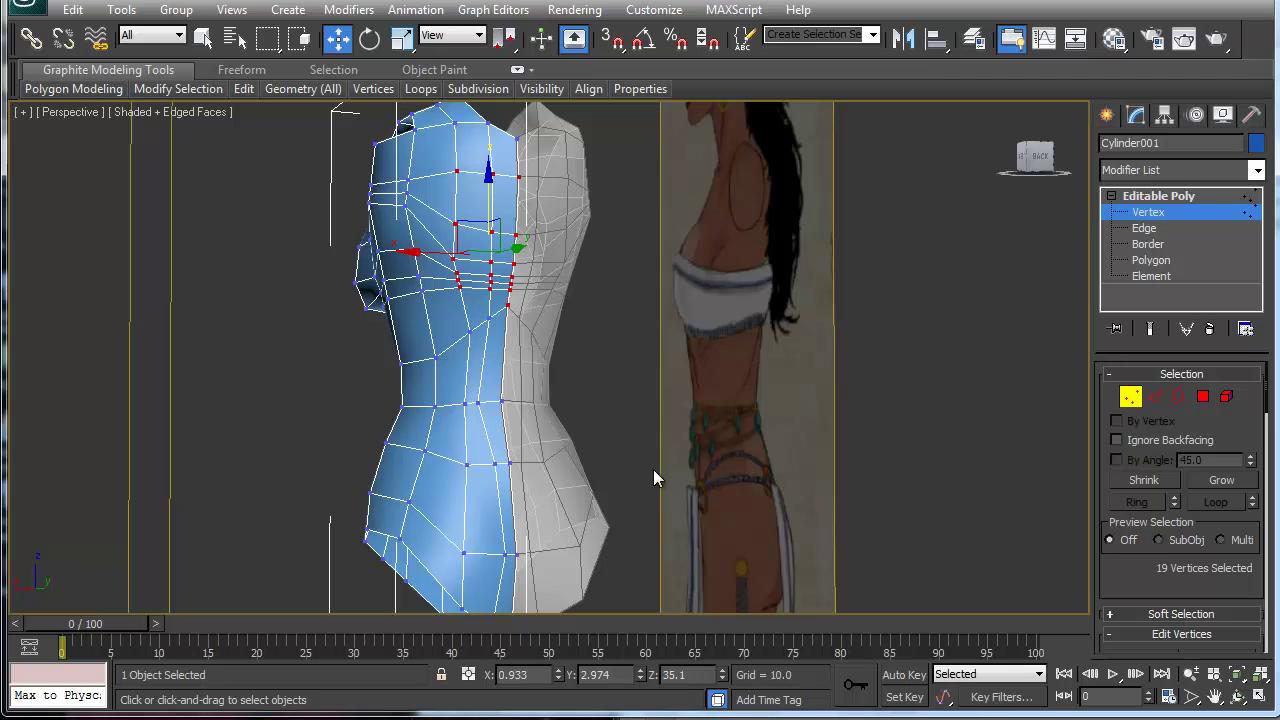
Move the six vertices of the two mid-back rows up and slightly backward, and raise the three-vertex row directly beneath them.
alt+middle_drag(429, 398, 493, 405)
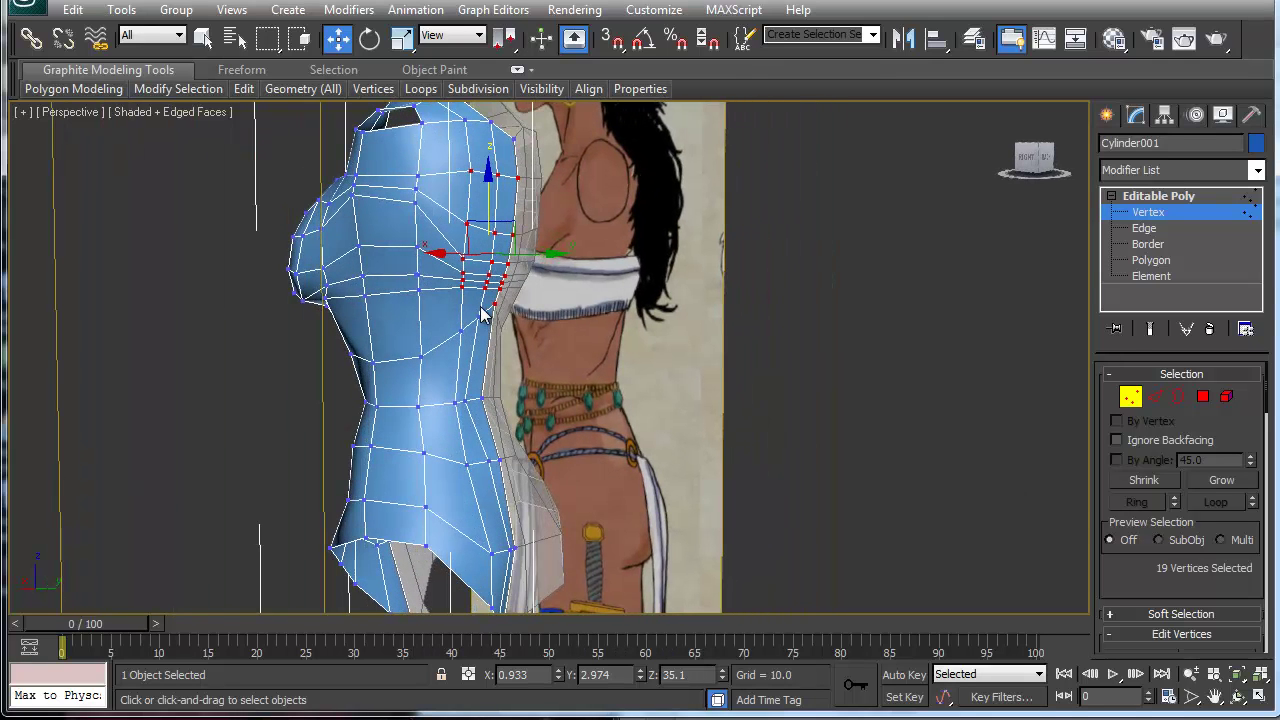
scroll(480, 310, down, 4)
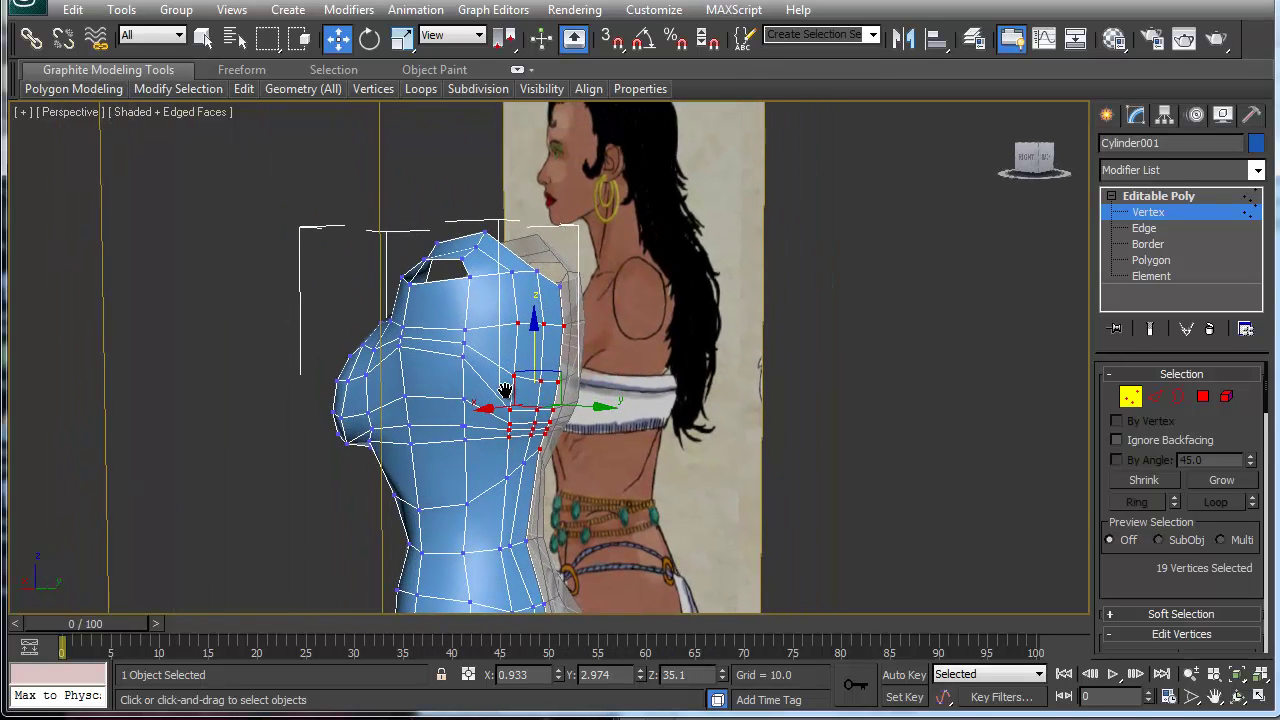
click(490, 359)
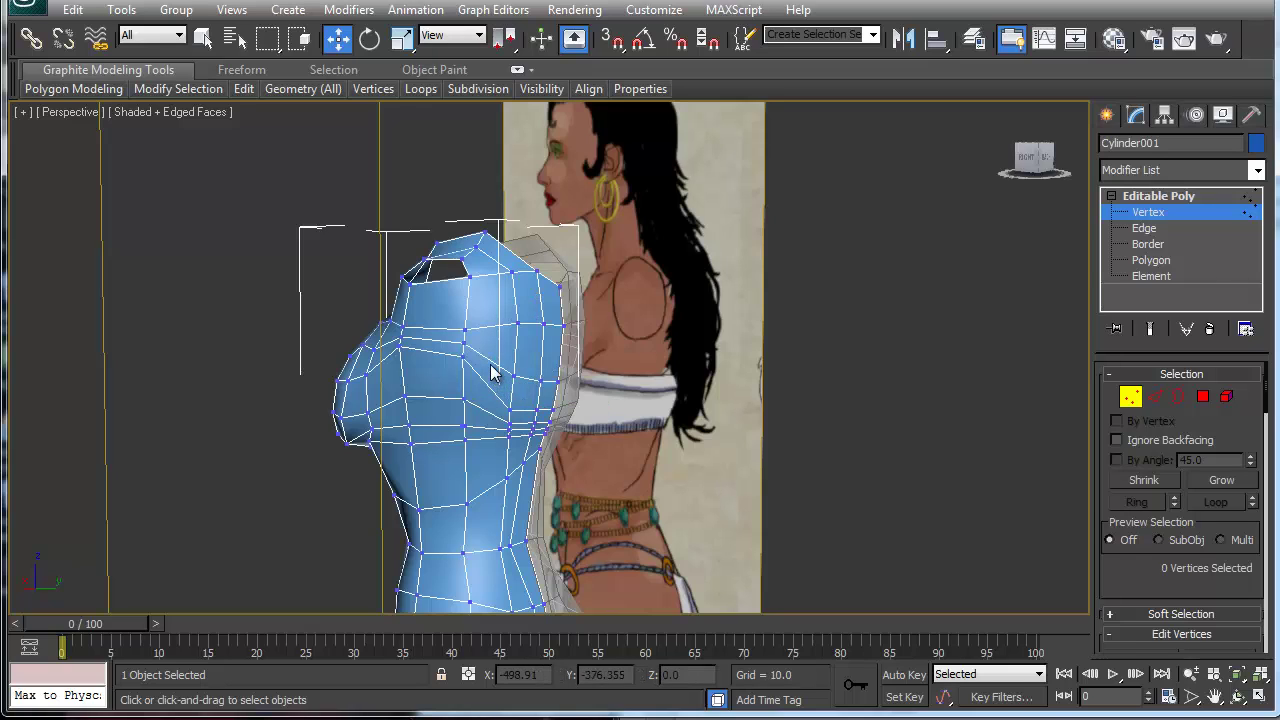
drag(489, 364, 572, 412)
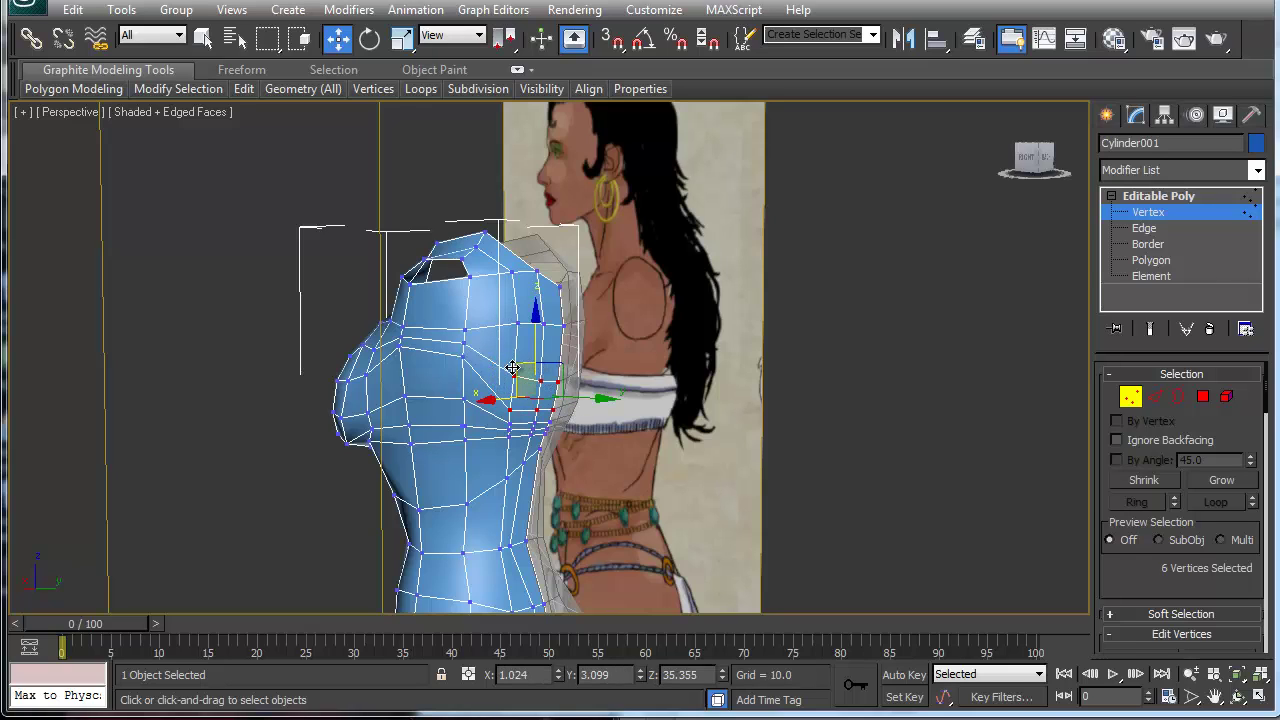
drag(521, 370, 515, 335)
key(ctrl+z)
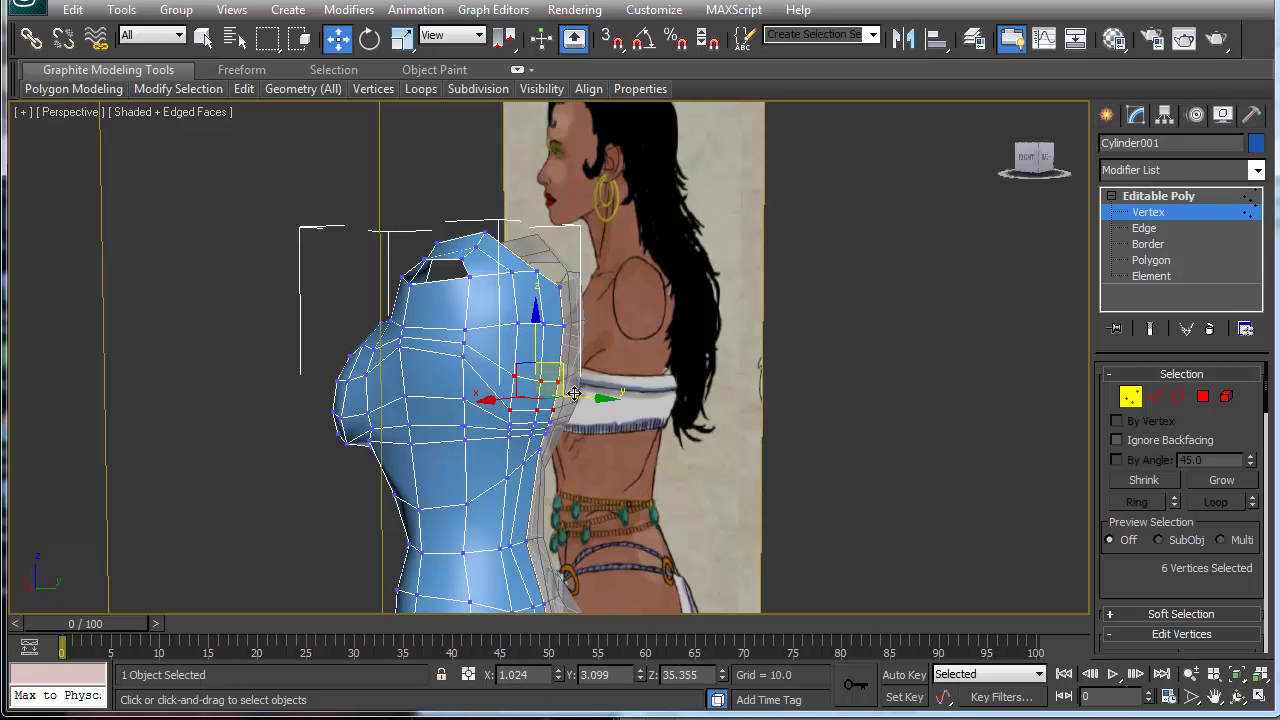
mouse_move(598, 418)
alt+middle_down()
mouse_move(583, 430)
mouse_move(590, 398)
alt+middle_up()
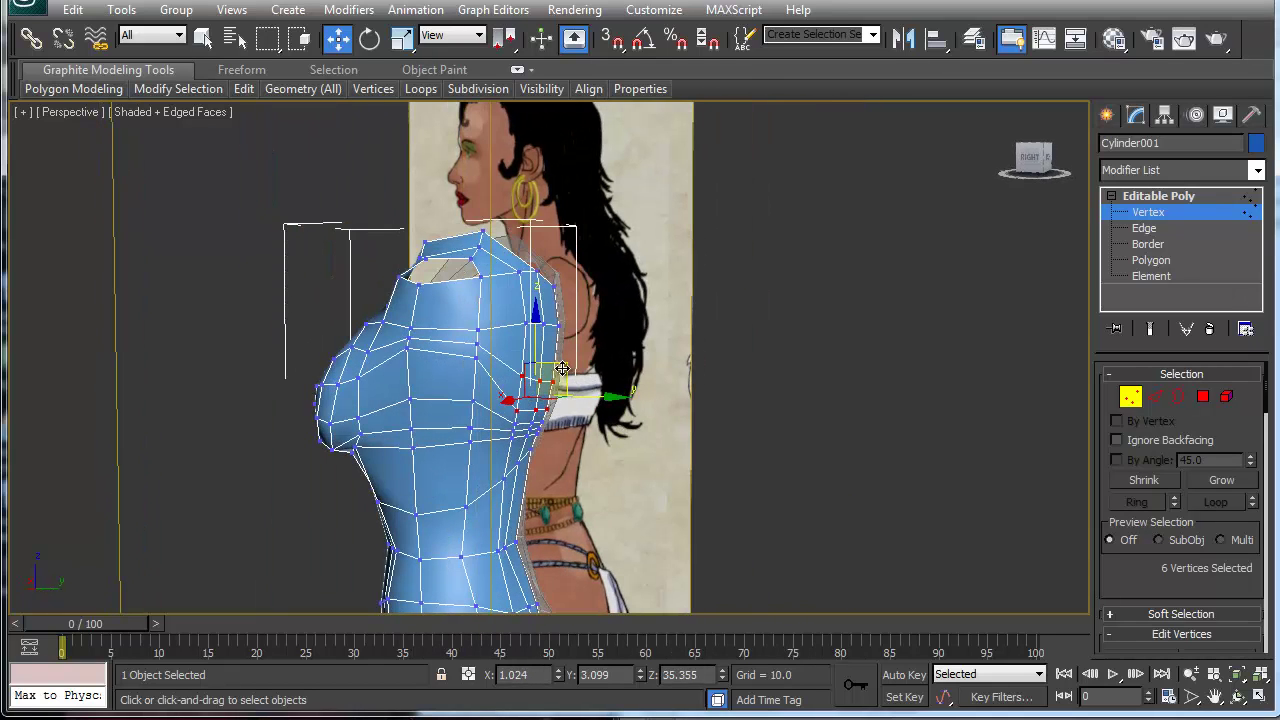
drag(556, 372, 572, 338)
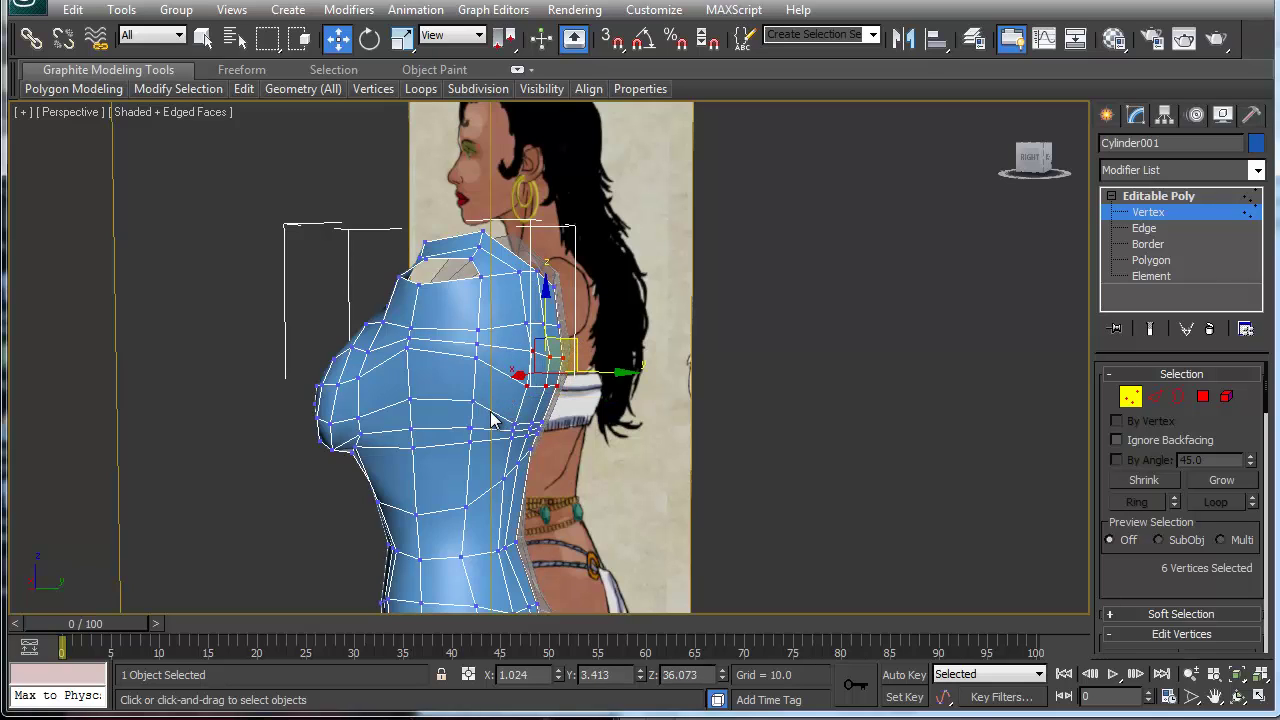
drag(561, 426, 569, 387)
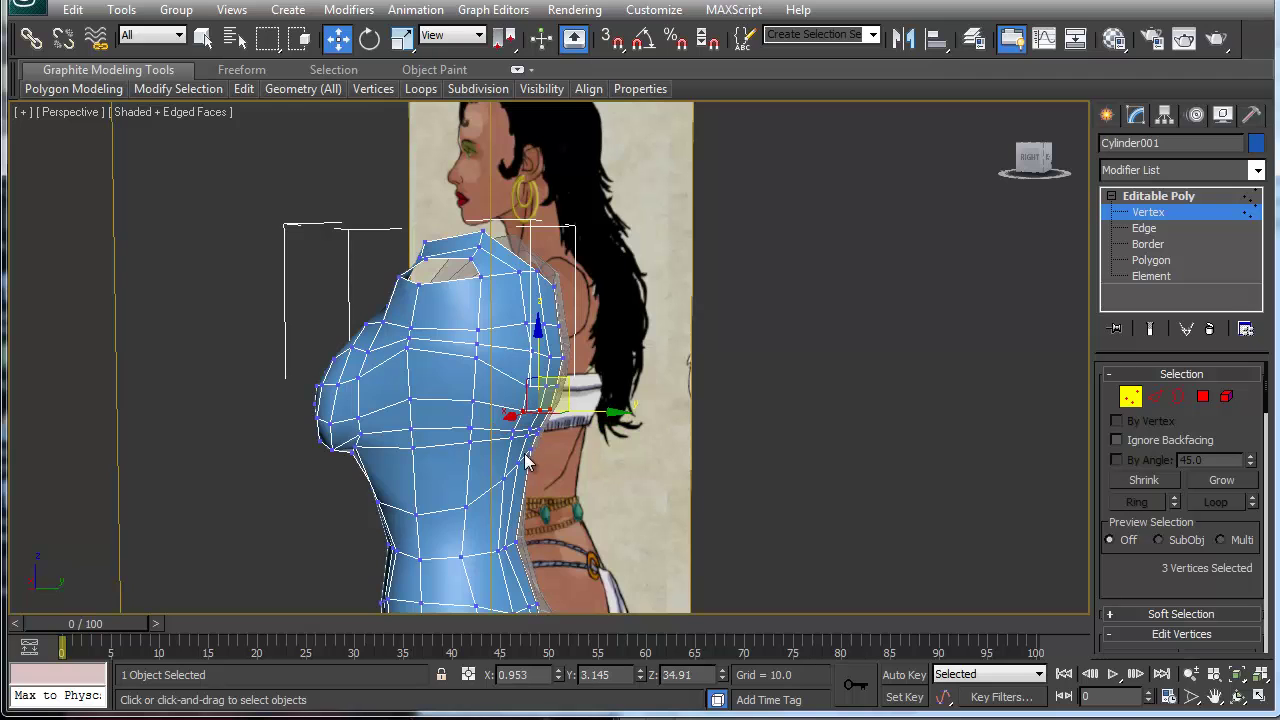
click(494, 433)
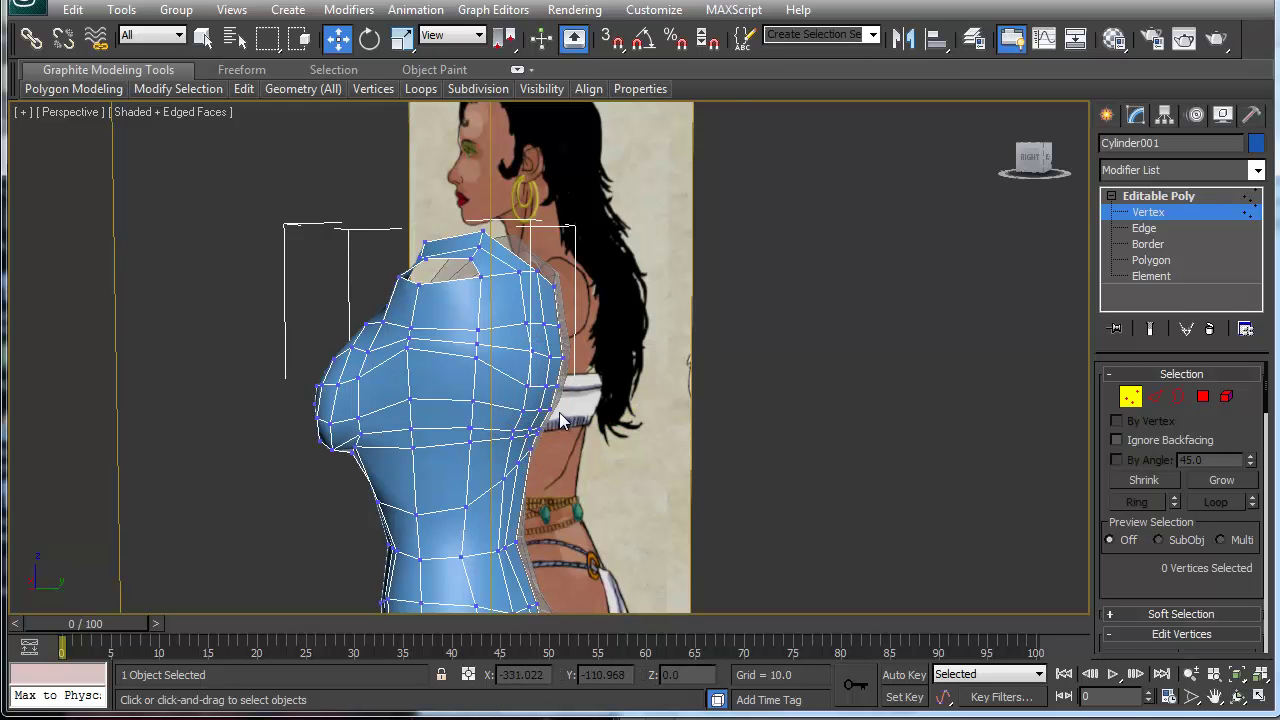
alt+middle_drag(567, 422, 414, 286)
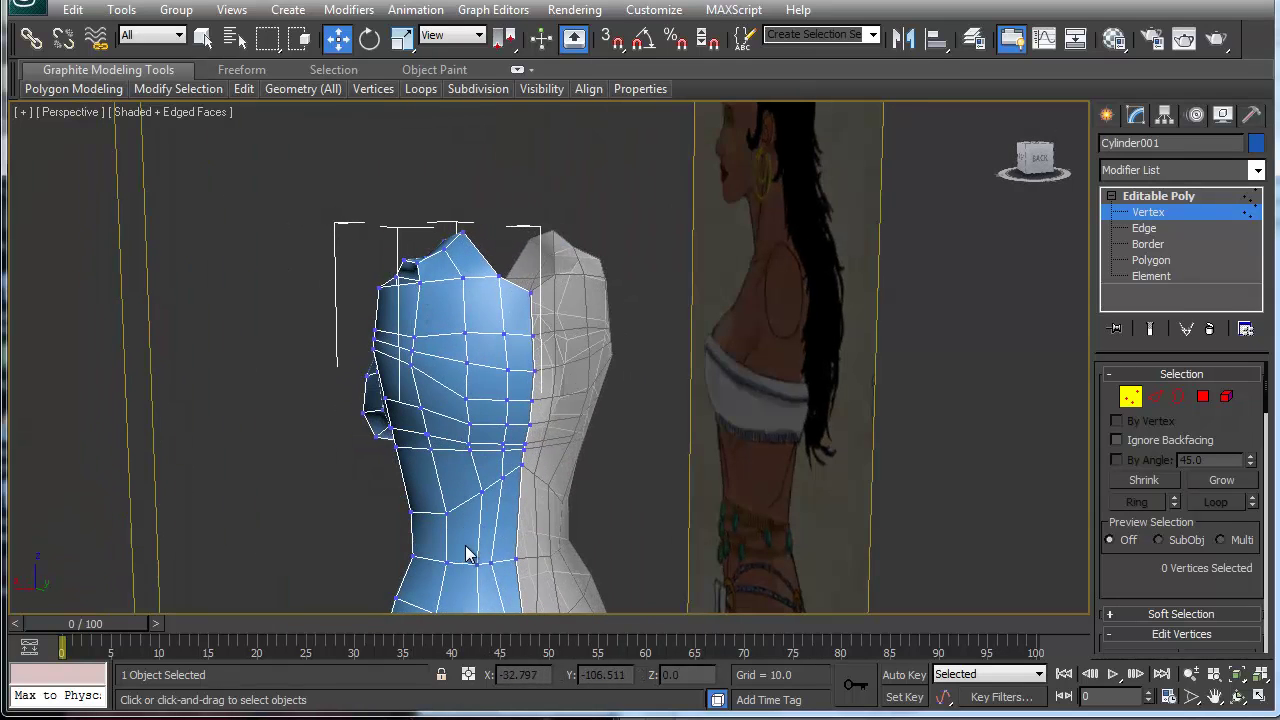
middle_drag(463, 546, 498, 423)
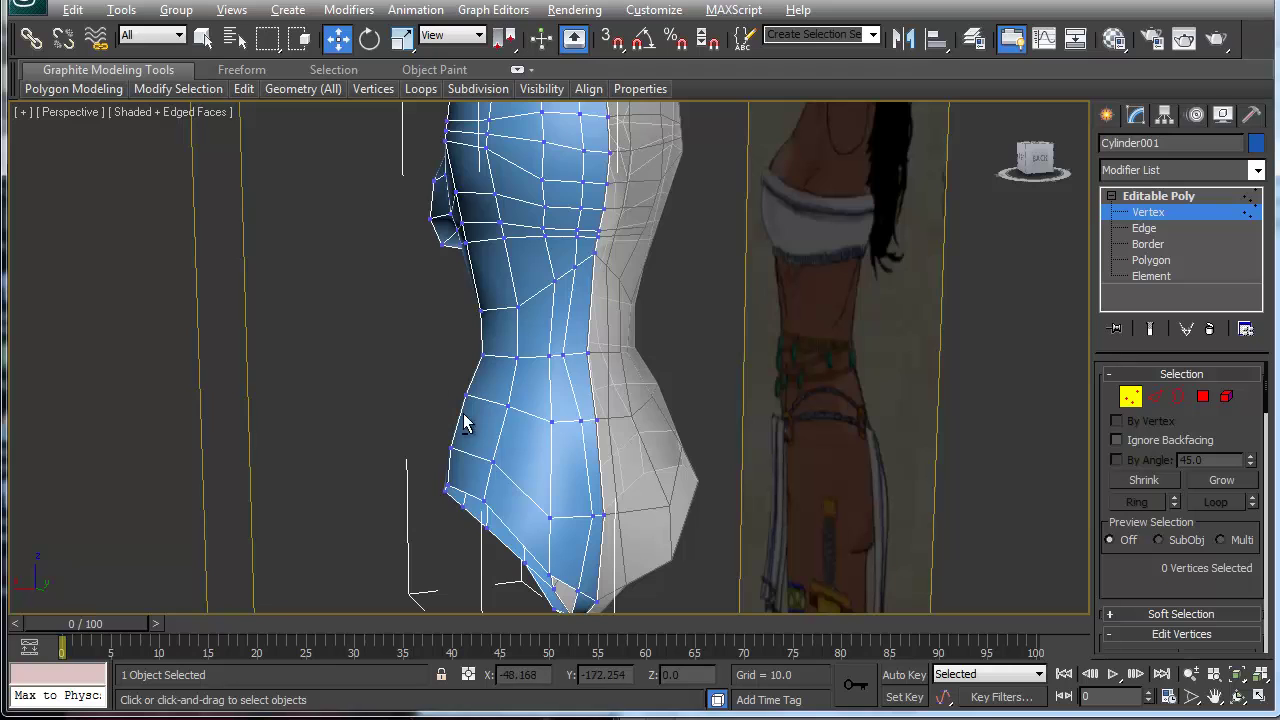
alt+middle_drag(517, 426, 678, 414)
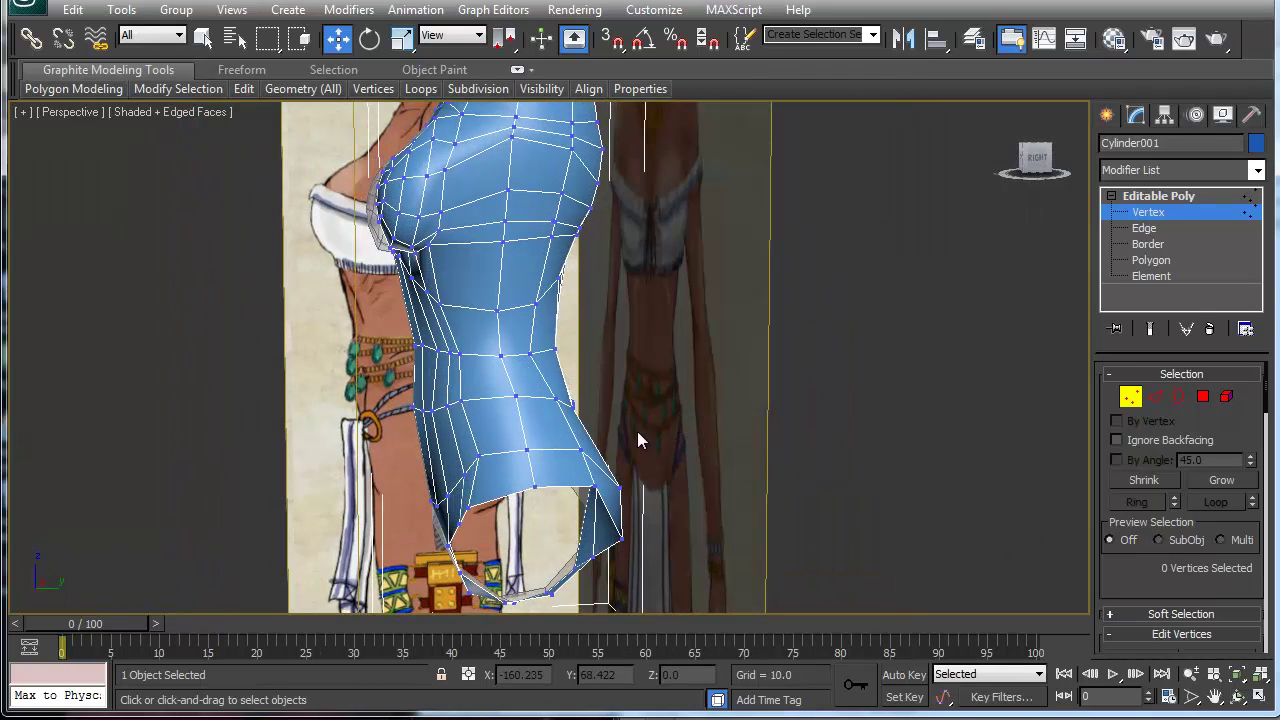
alt+middle_drag(457, 443, 560, 440)
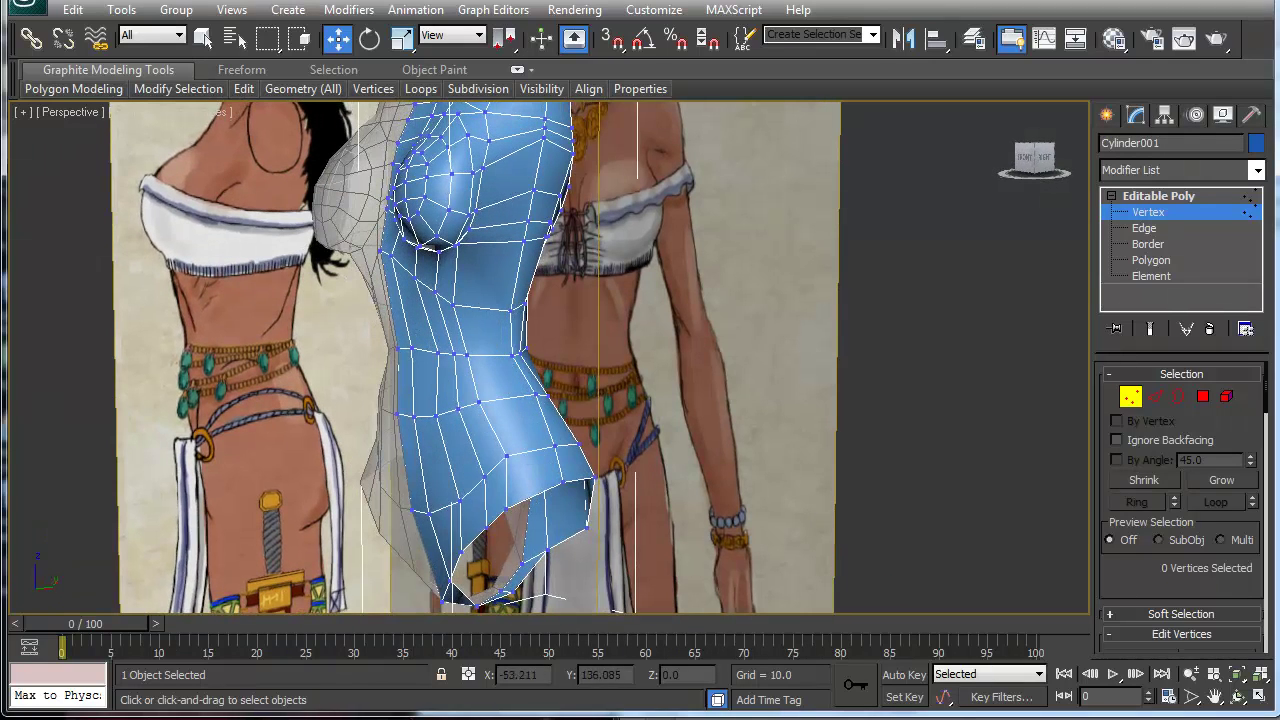